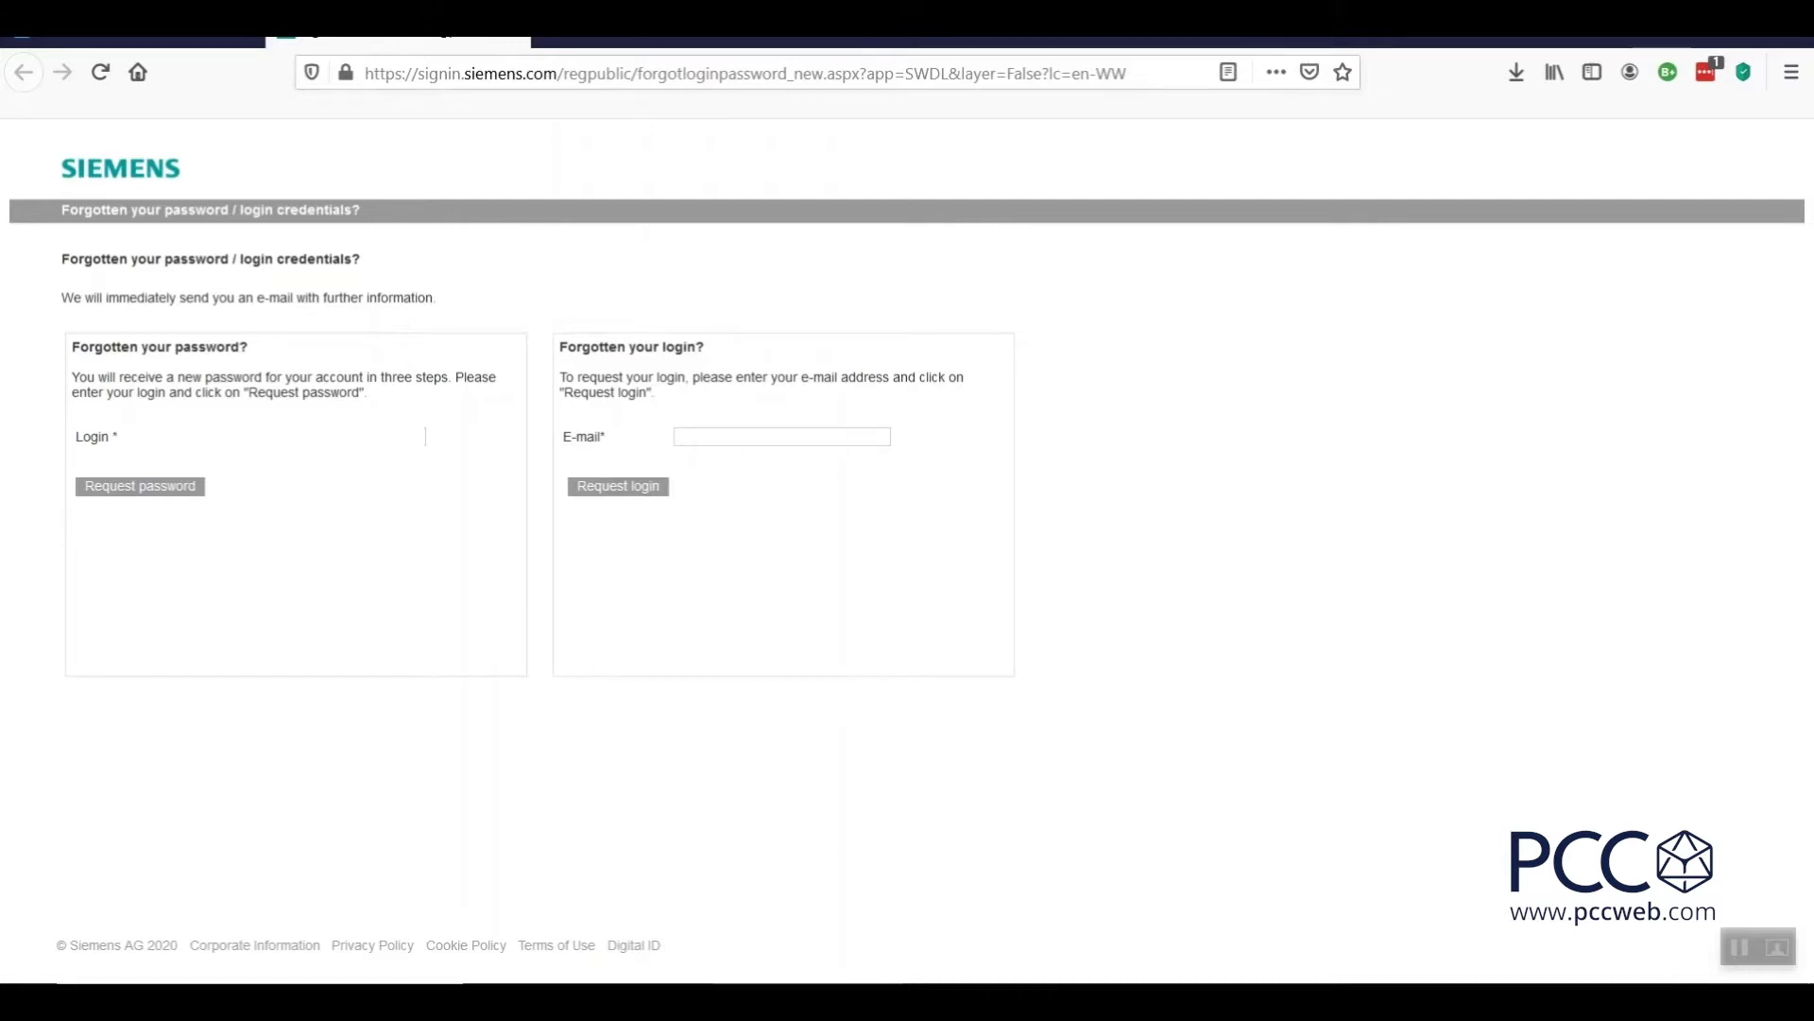
# Request a new WebSSO password for the account under 'Forgotten your password?'.
pyautogui.click(142, 492)
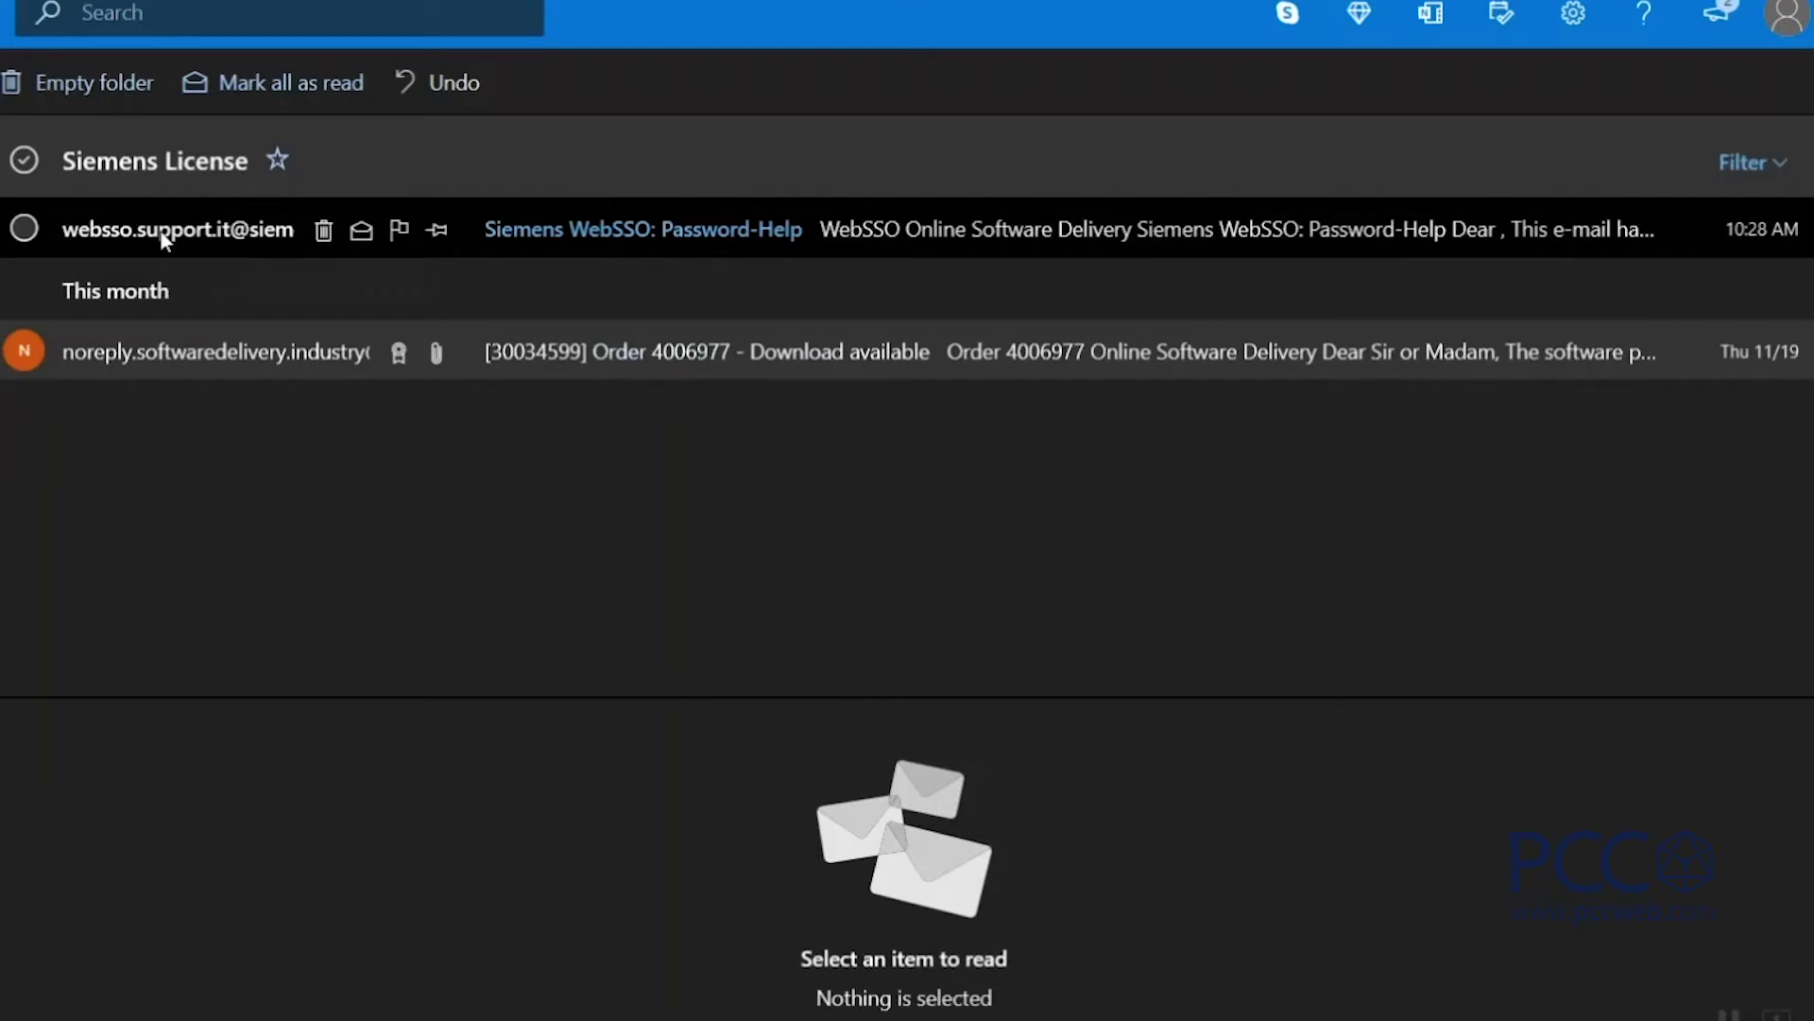
# Open the WebSSO Password-Help email in a maximized window and scroll to the change-password link.
pyautogui.doubleClick(160, 230)
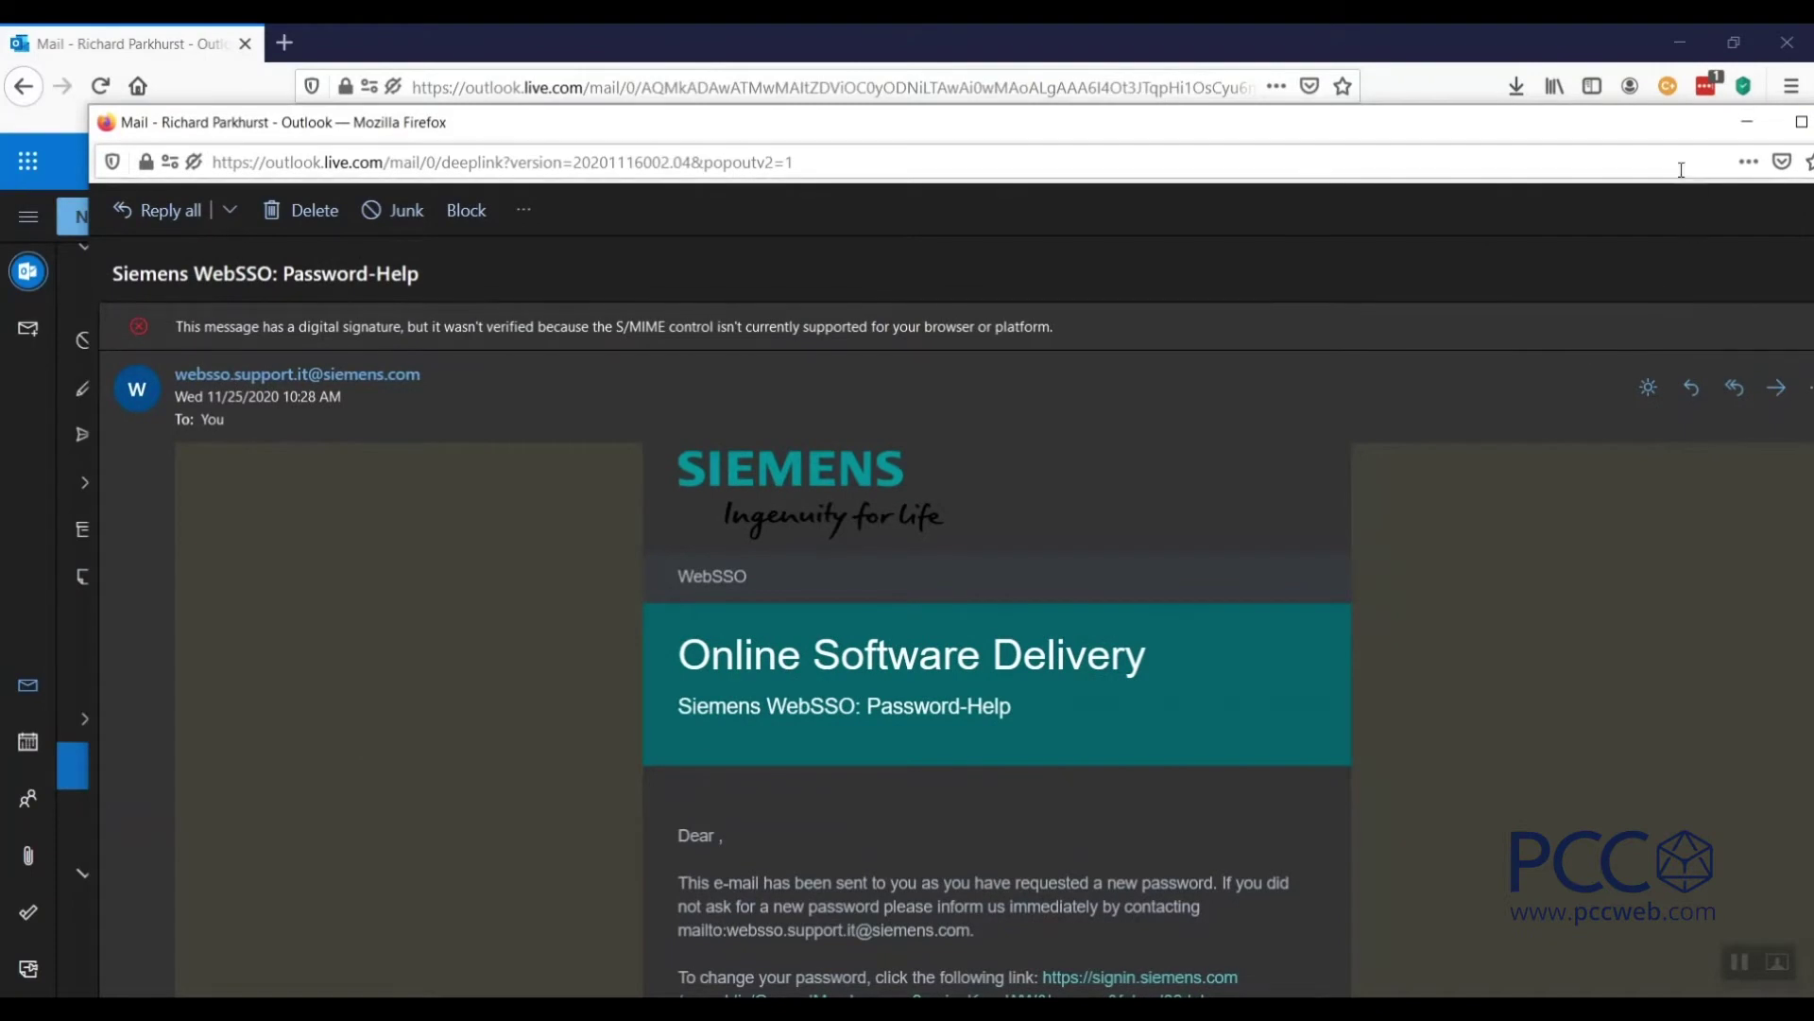
pyautogui.moveTo(1575, 133); pyautogui.dragTo(1499, 119)
pyautogui.click(1721, 110)
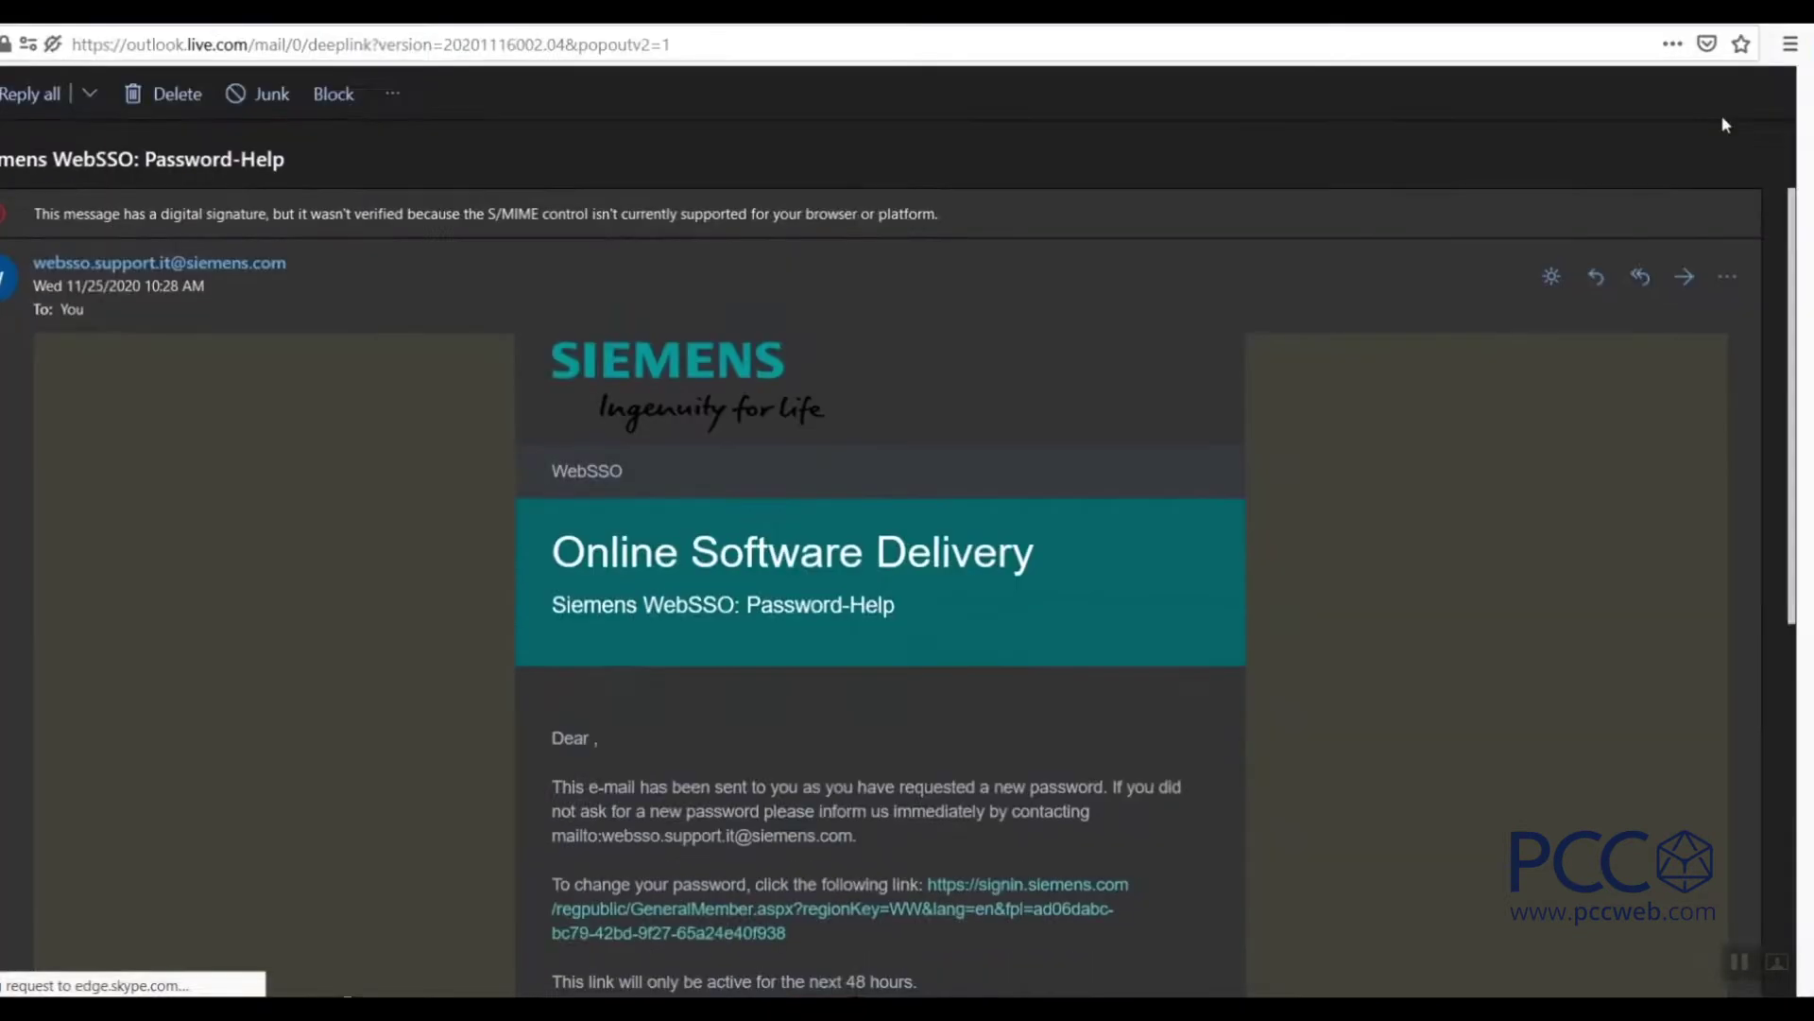
pyautogui.scroll(-5, 1808, 396)
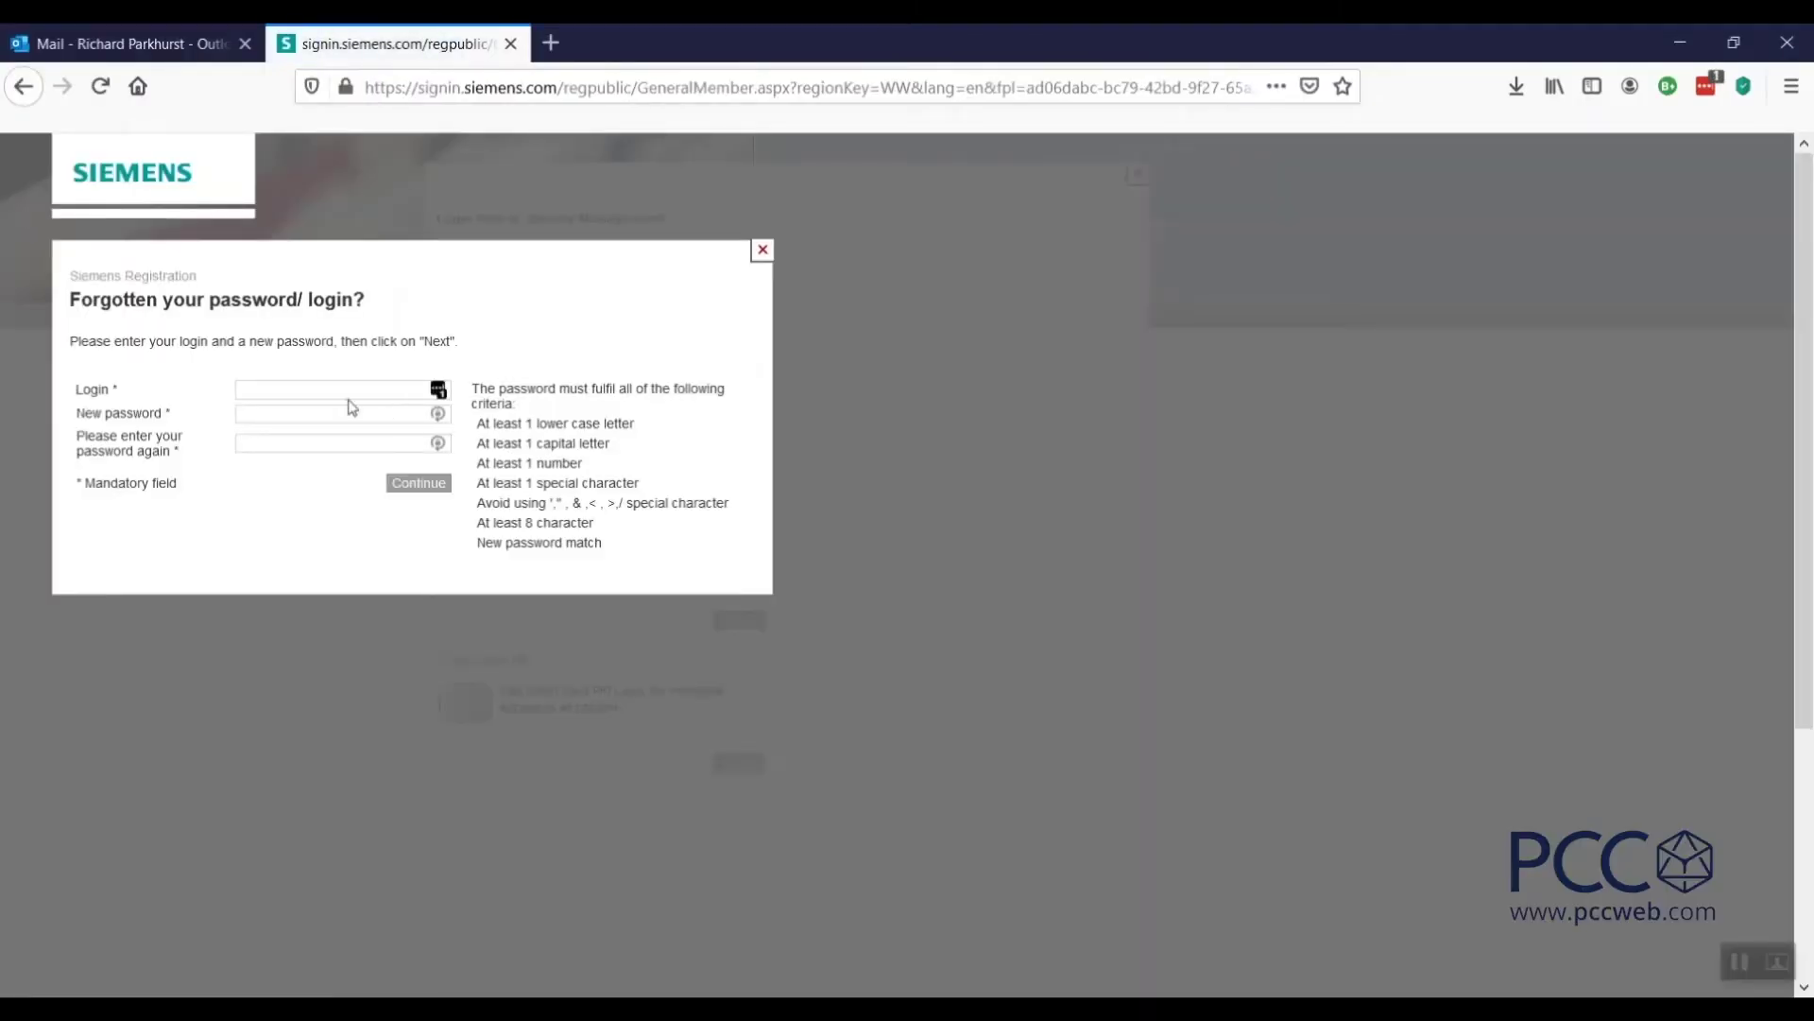
# Enter the account login and a new password meeting all criteria, then continue.
pyautogui.click(352, 393)
pyautogui.press('Tab')
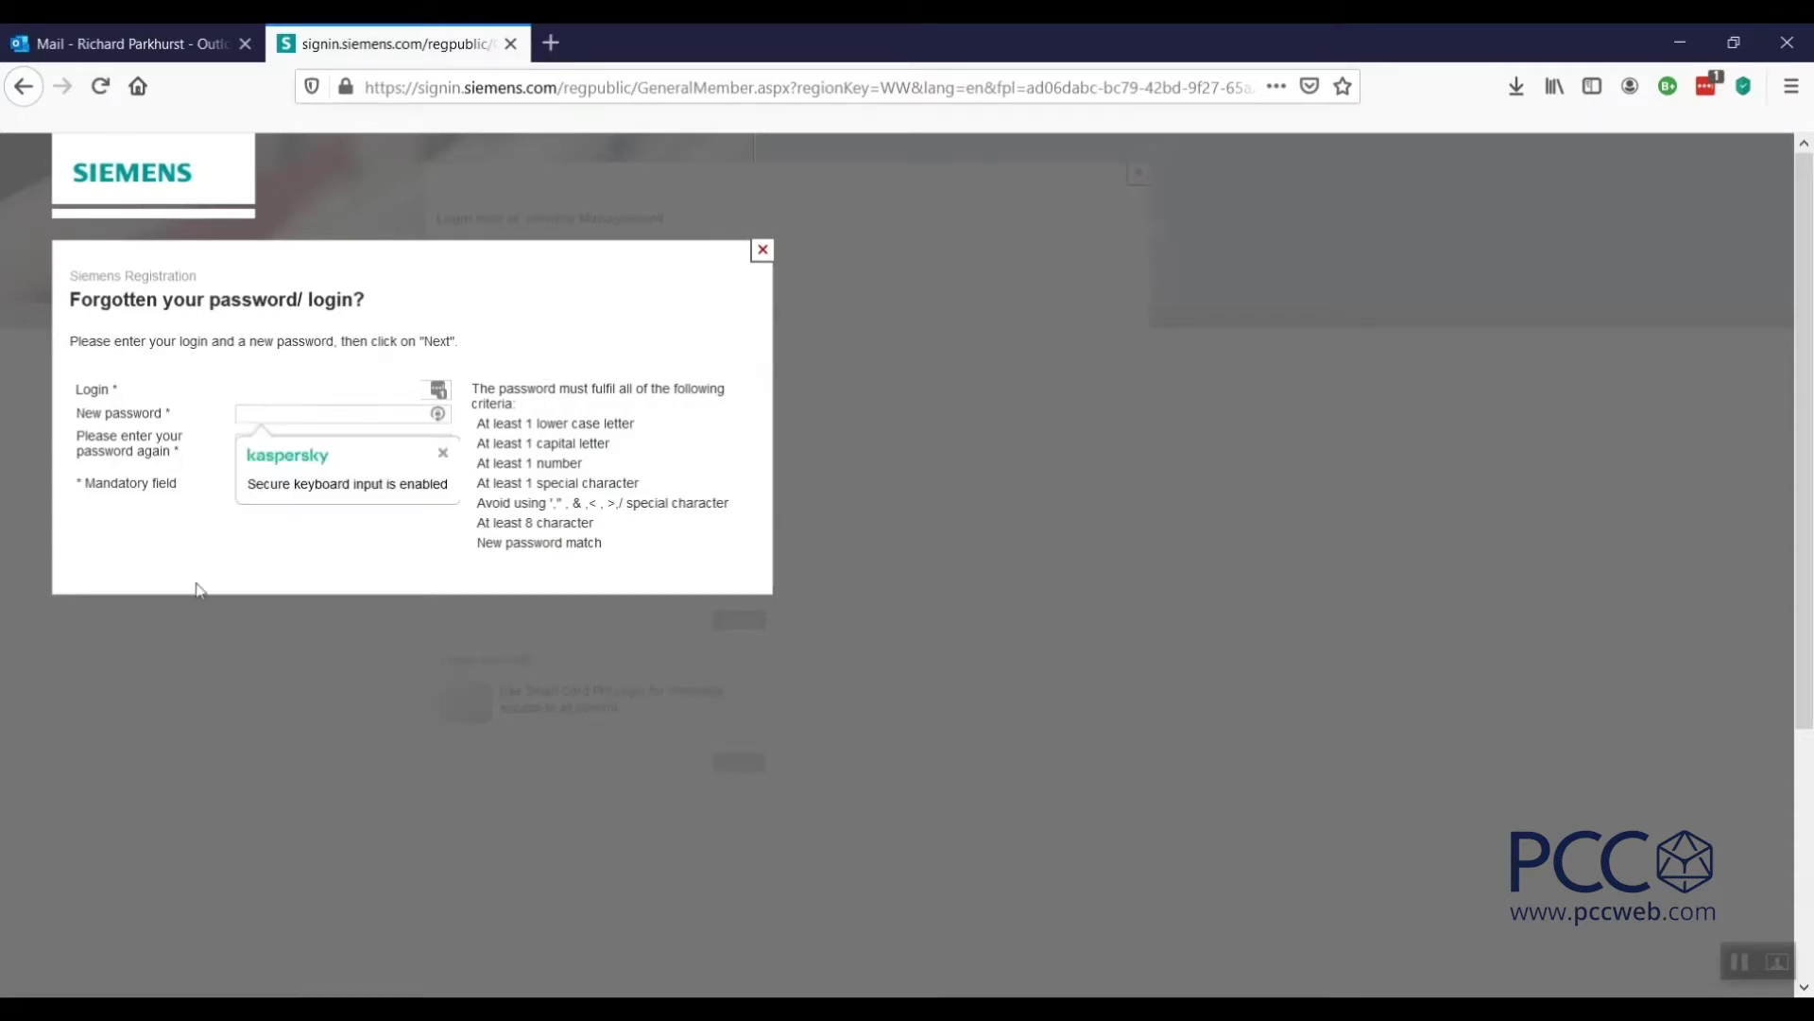
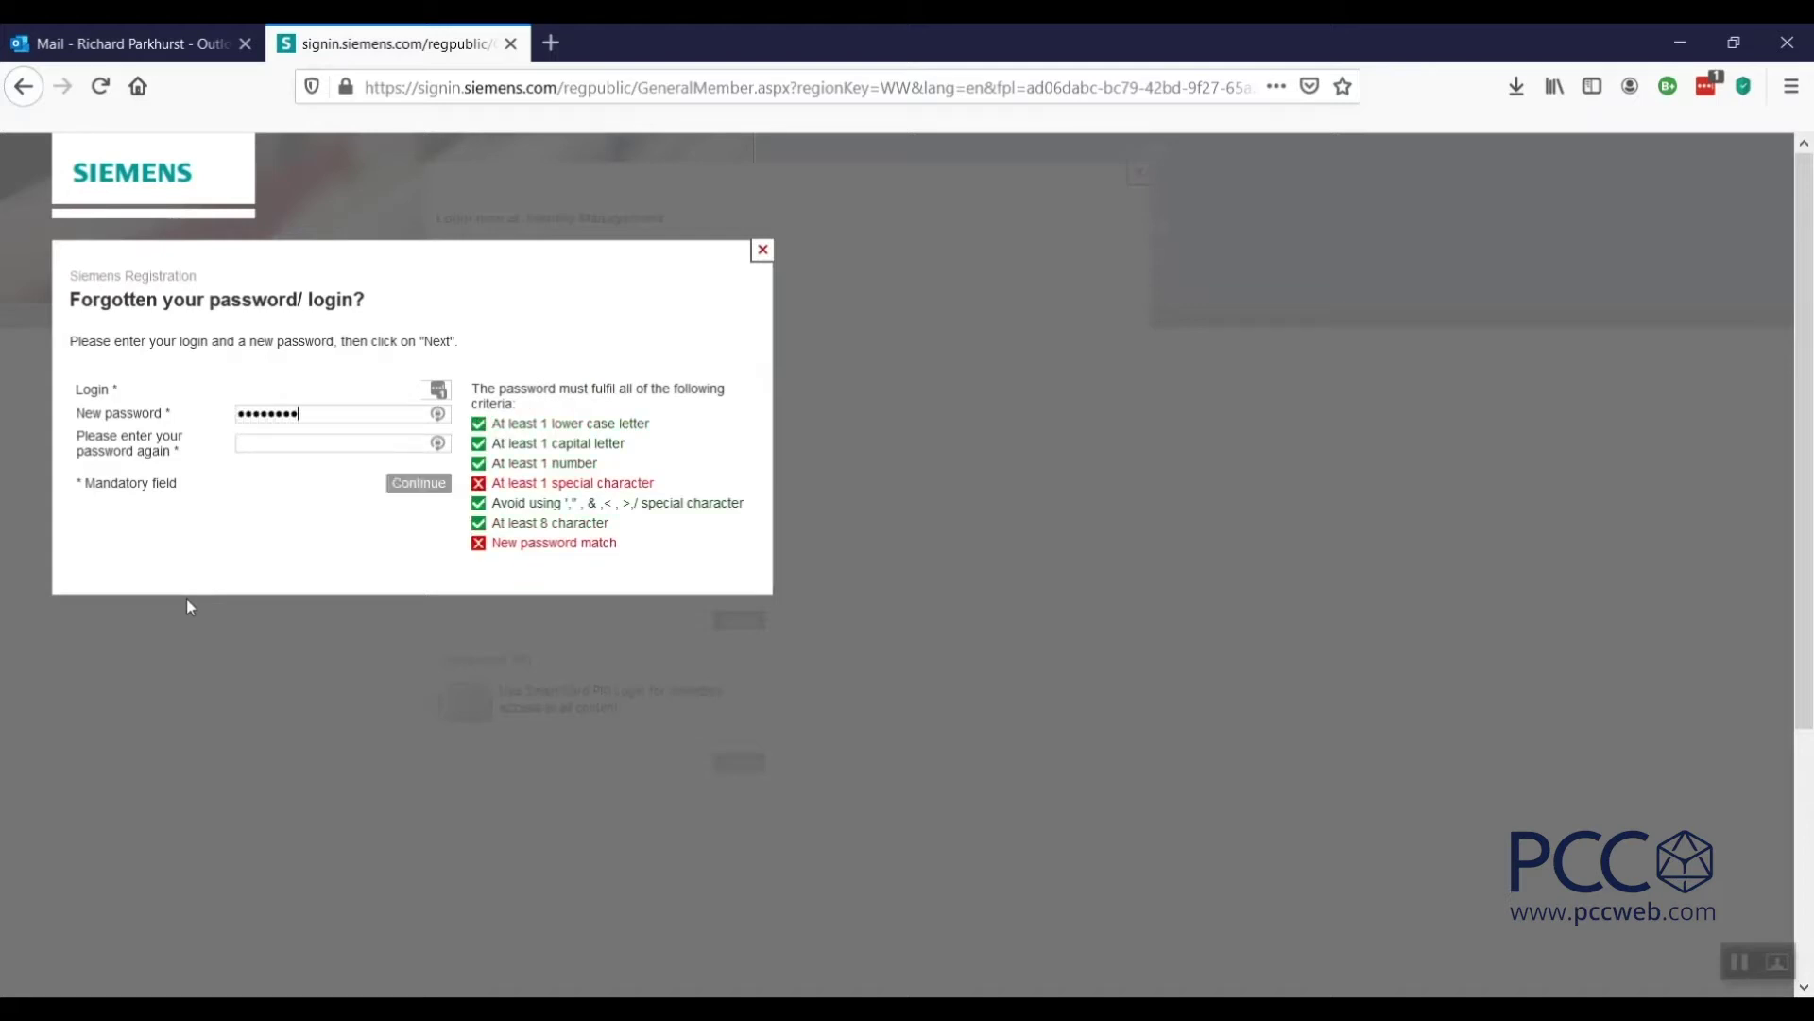
pyautogui.press('Tab')
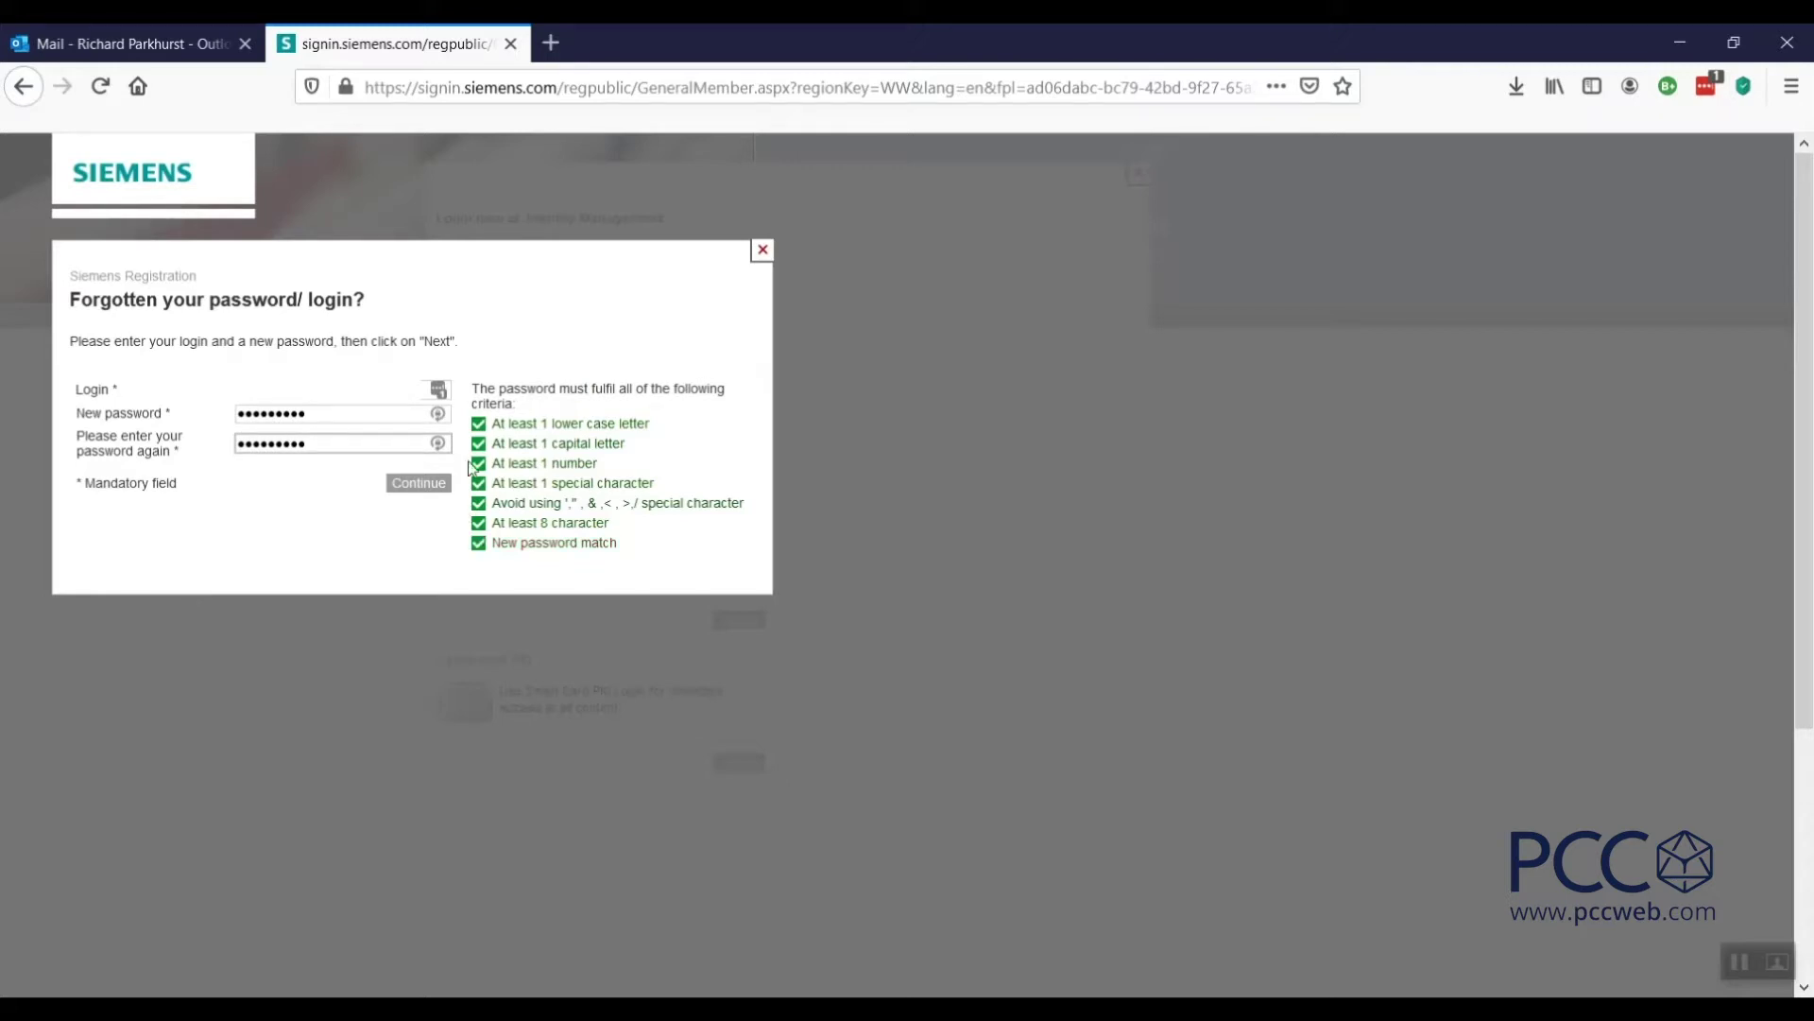
pyautogui.click(419, 485)
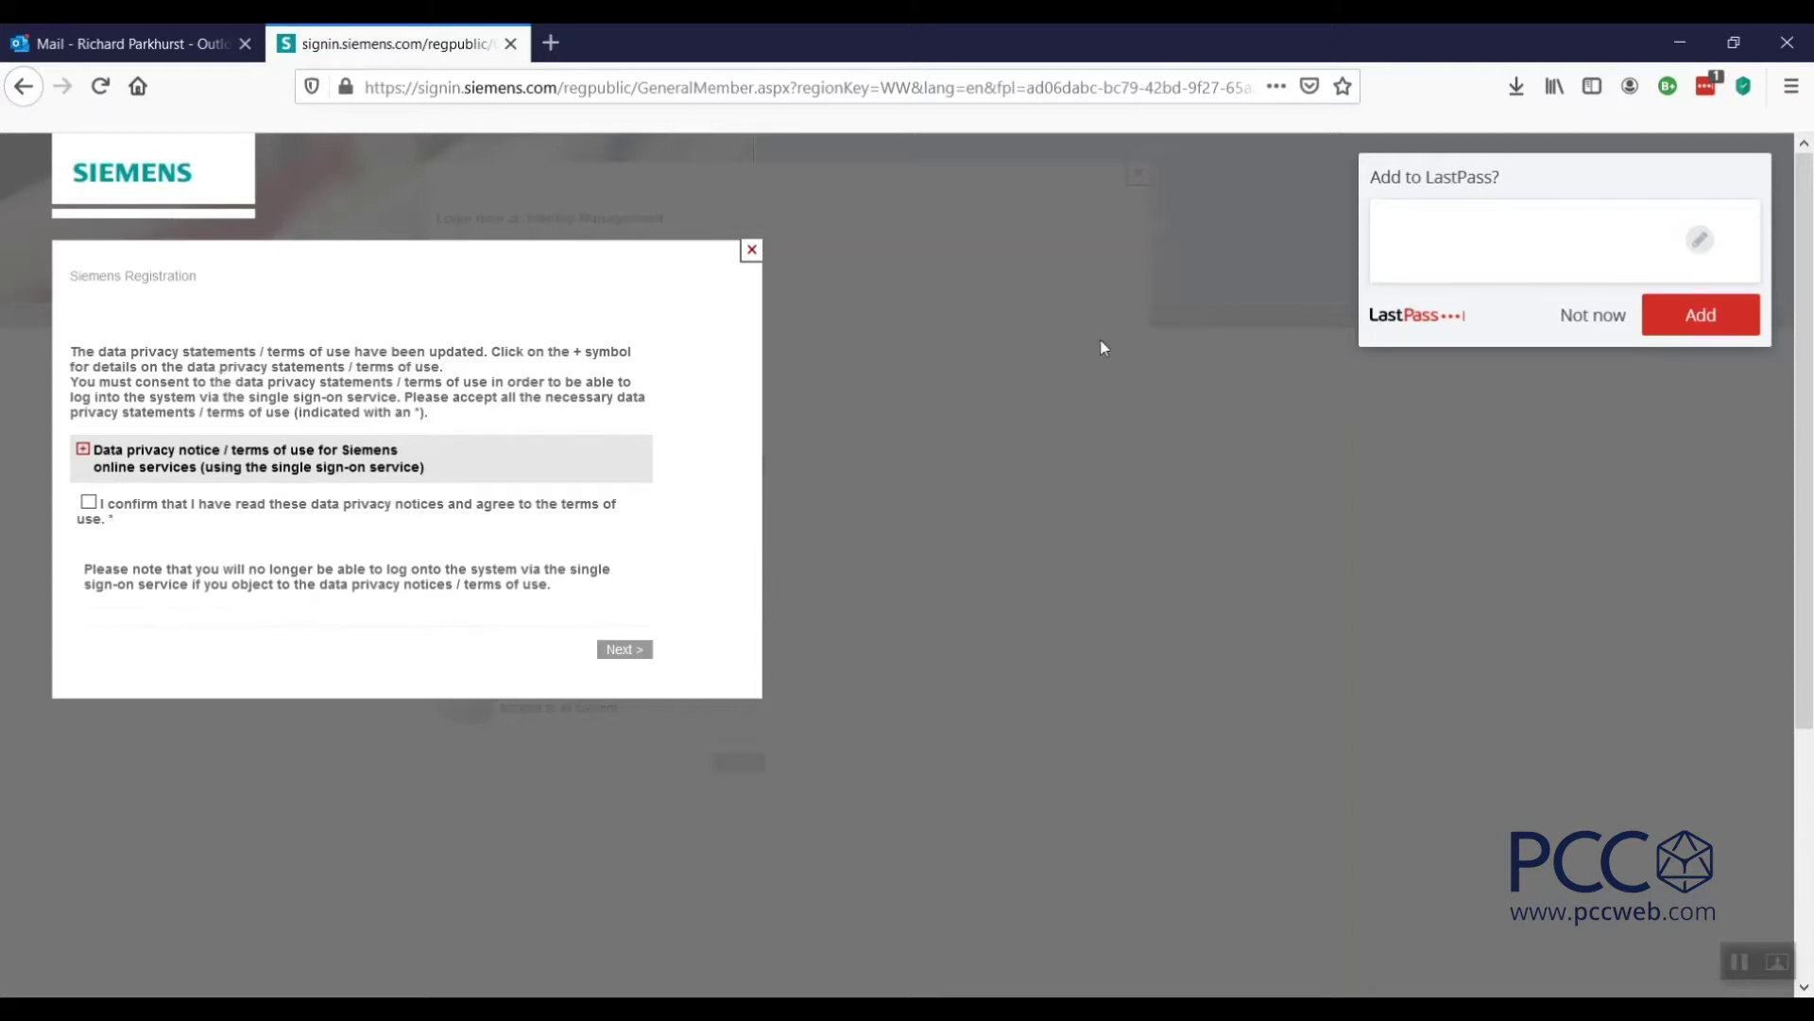
# Dismiss the LastPass save prompt, confirm the updated data privacy terms, and proceed.
pyautogui.click(1597, 324)
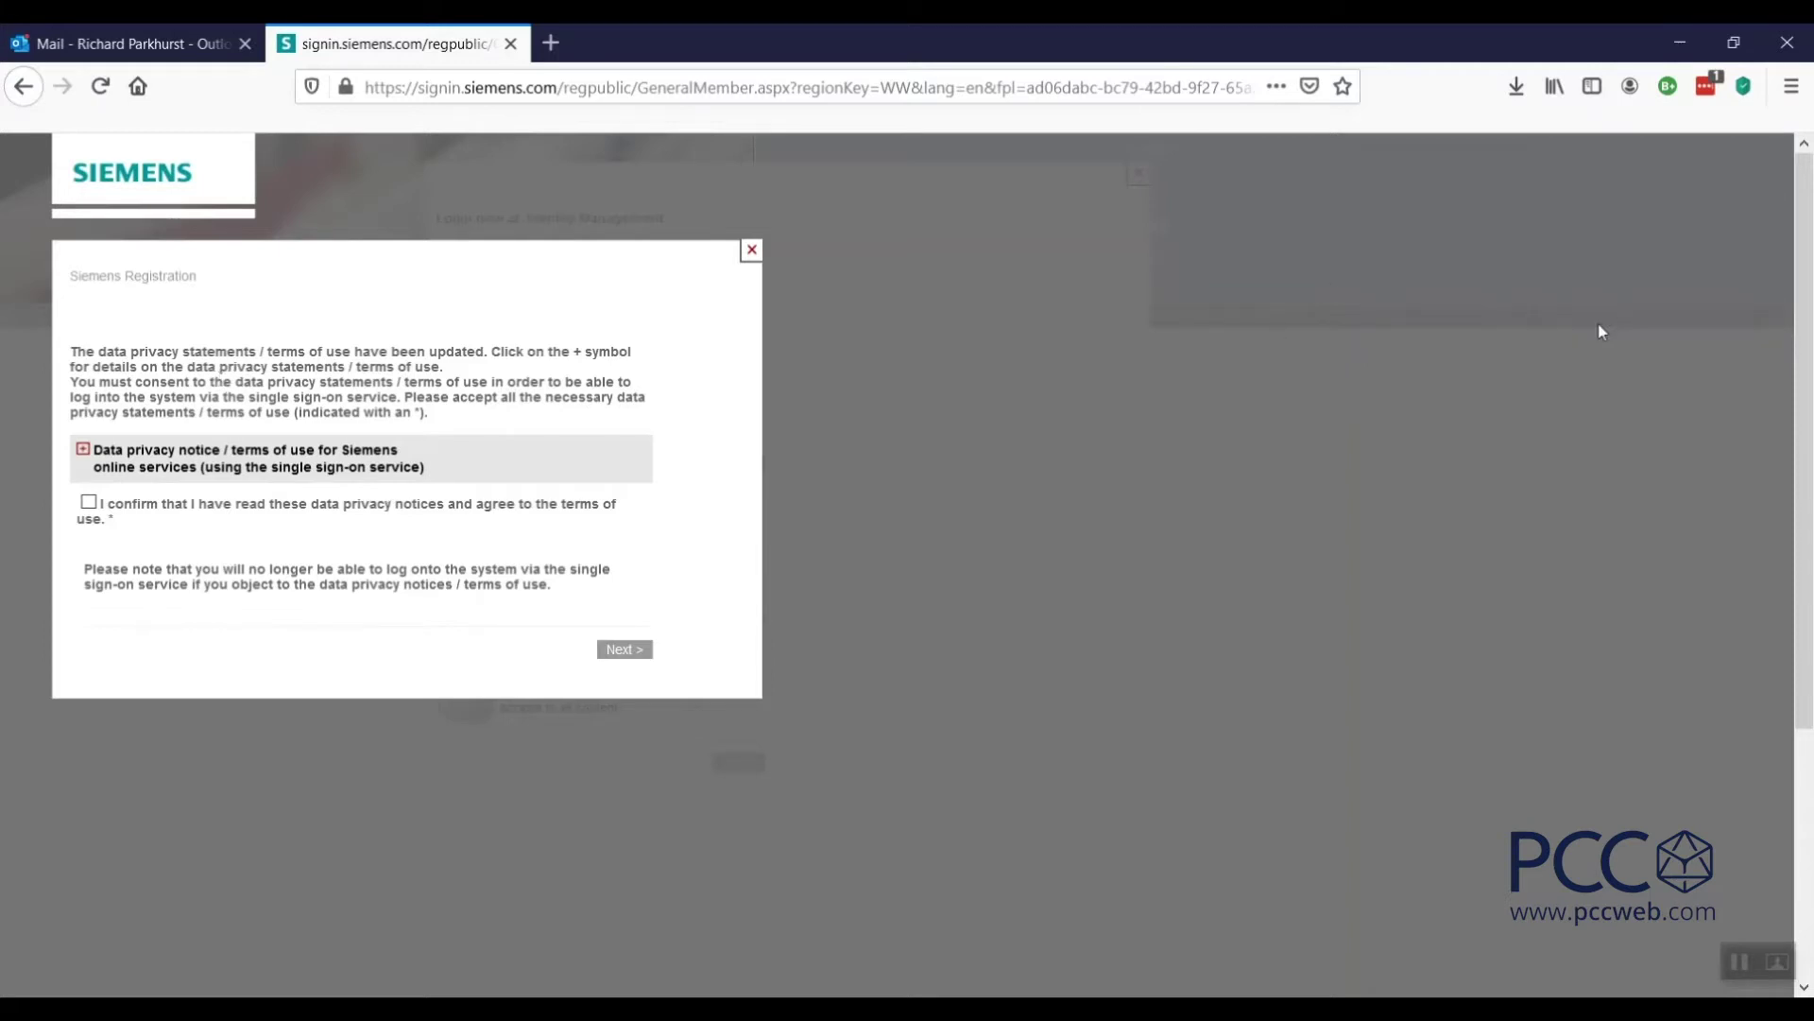
pyautogui.click(89, 502)
pyautogui.click(620, 651)
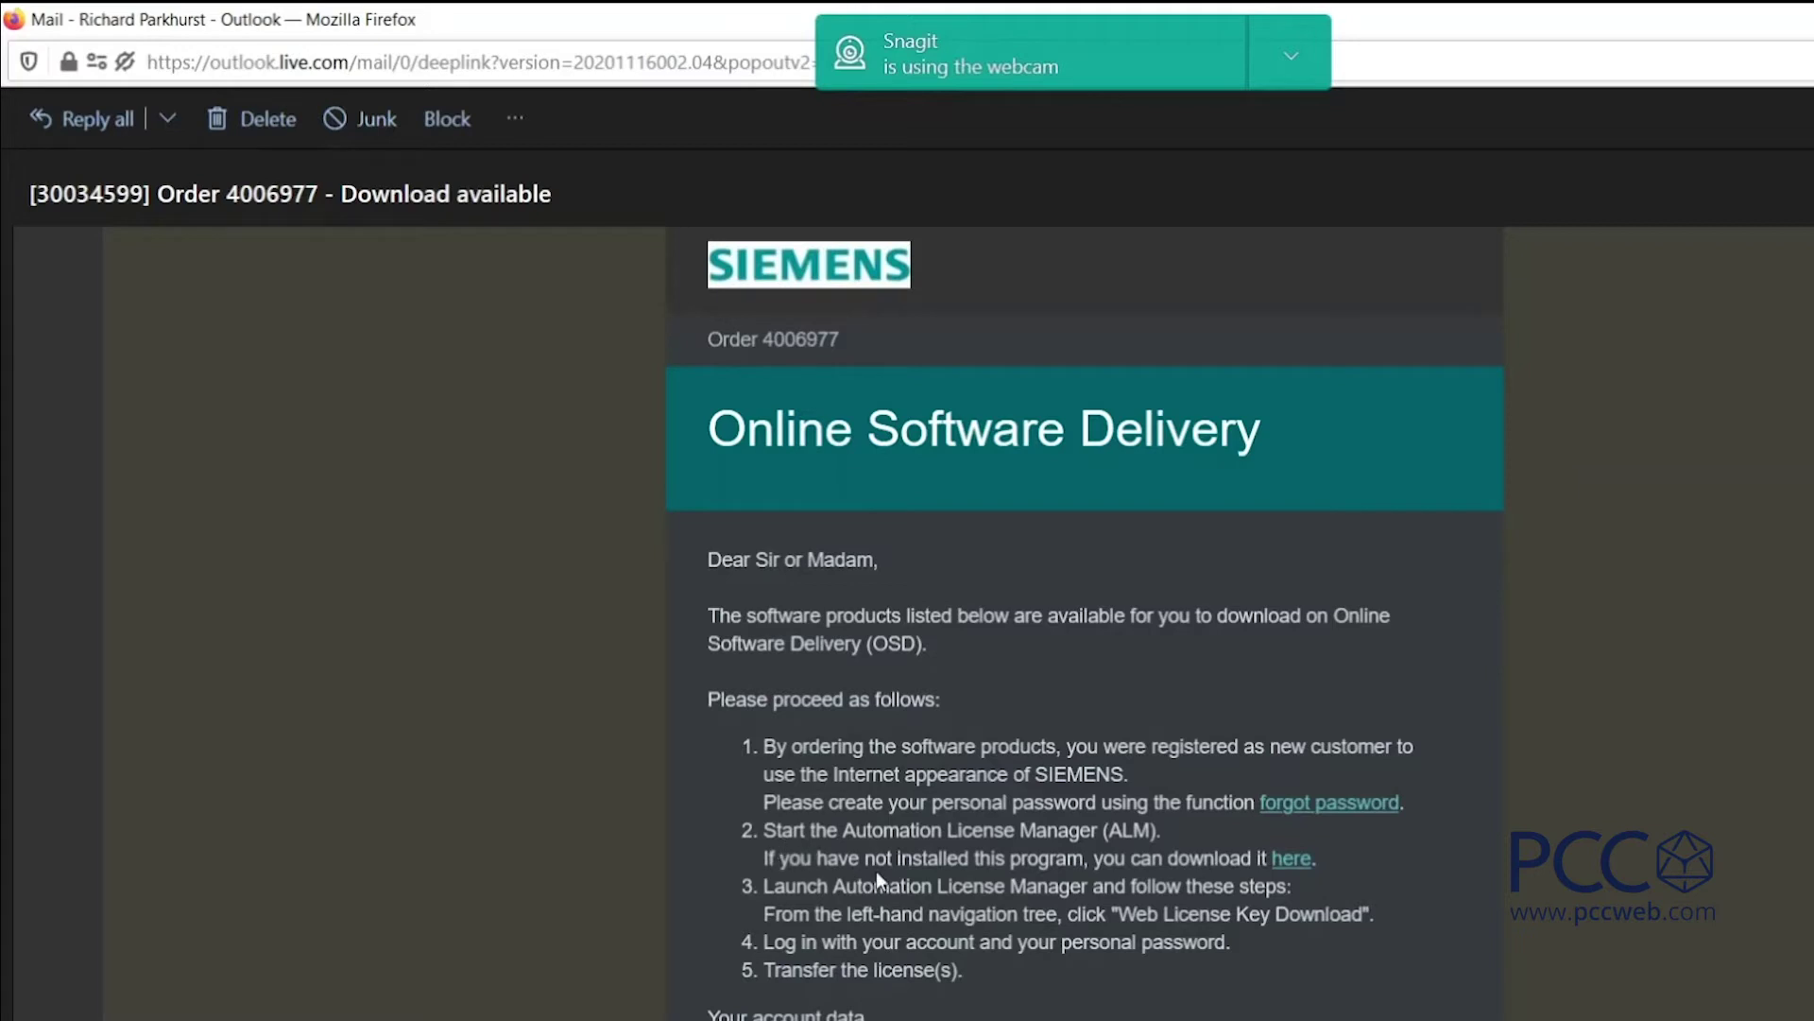
# Follow the 'here' link in step 2 of the order email to the ALM download page.
pyautogui.click(1289, 860)
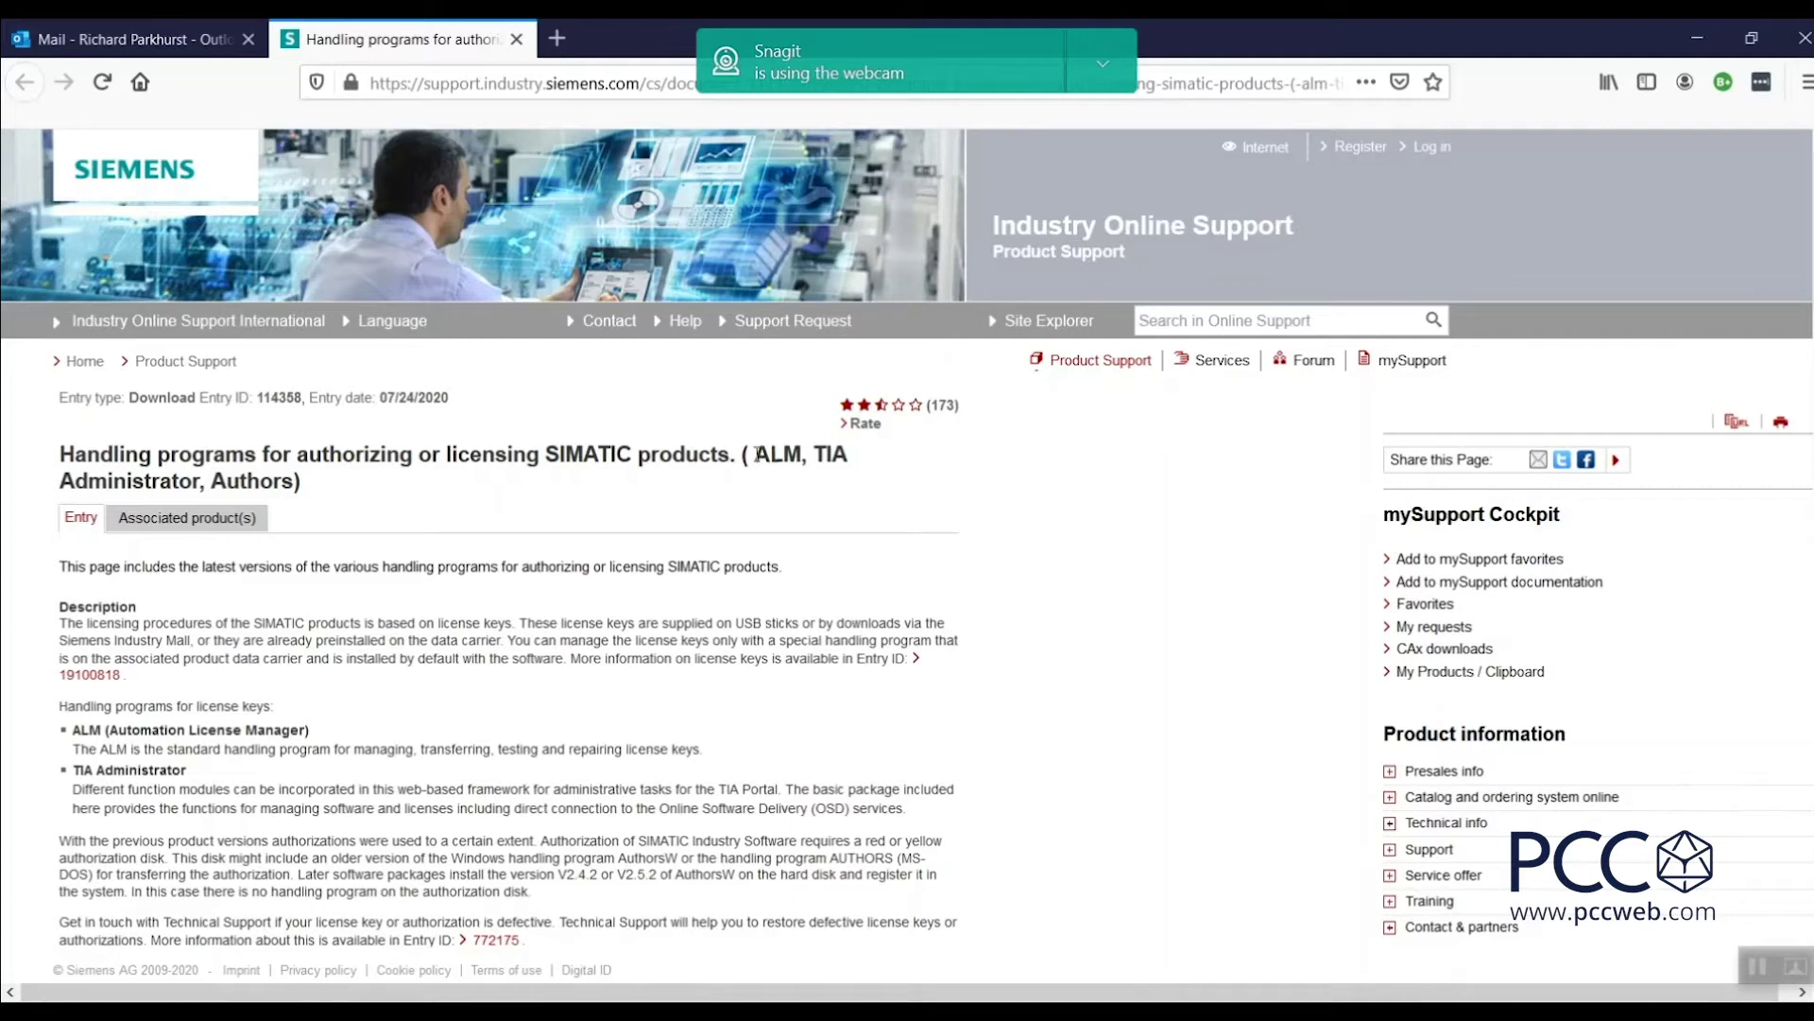
# Scroll to Automation License Manager V6.0 and download 114358_Siemens_Automation_License_Manager_V60_SP8.exe.
pyautogui.moveTo(758, 455); pyautogui.dragTo(803, 457)
pyautogui.scroll(-1, 1792, 323)
pyautogui.scroll(-5, 907, 548)
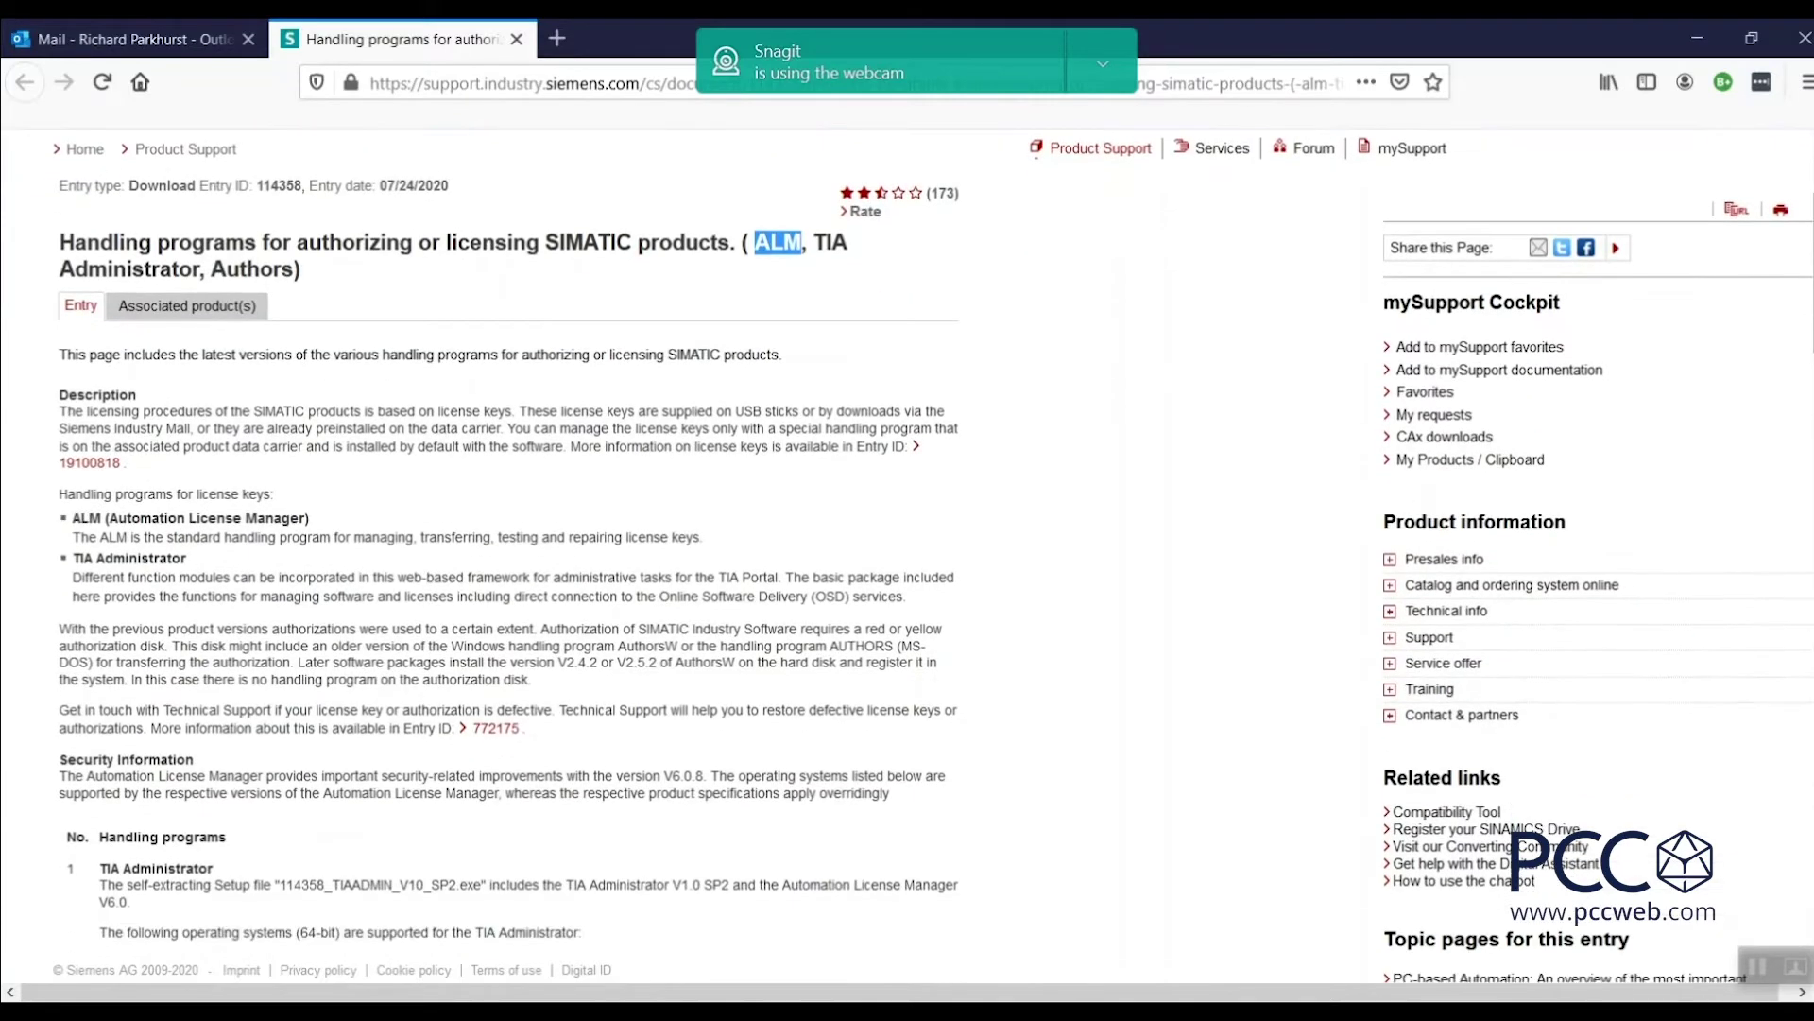
pyautogui.scroll(-4, 907, 548)
pyautogui.scroll(-1, 907, 548)
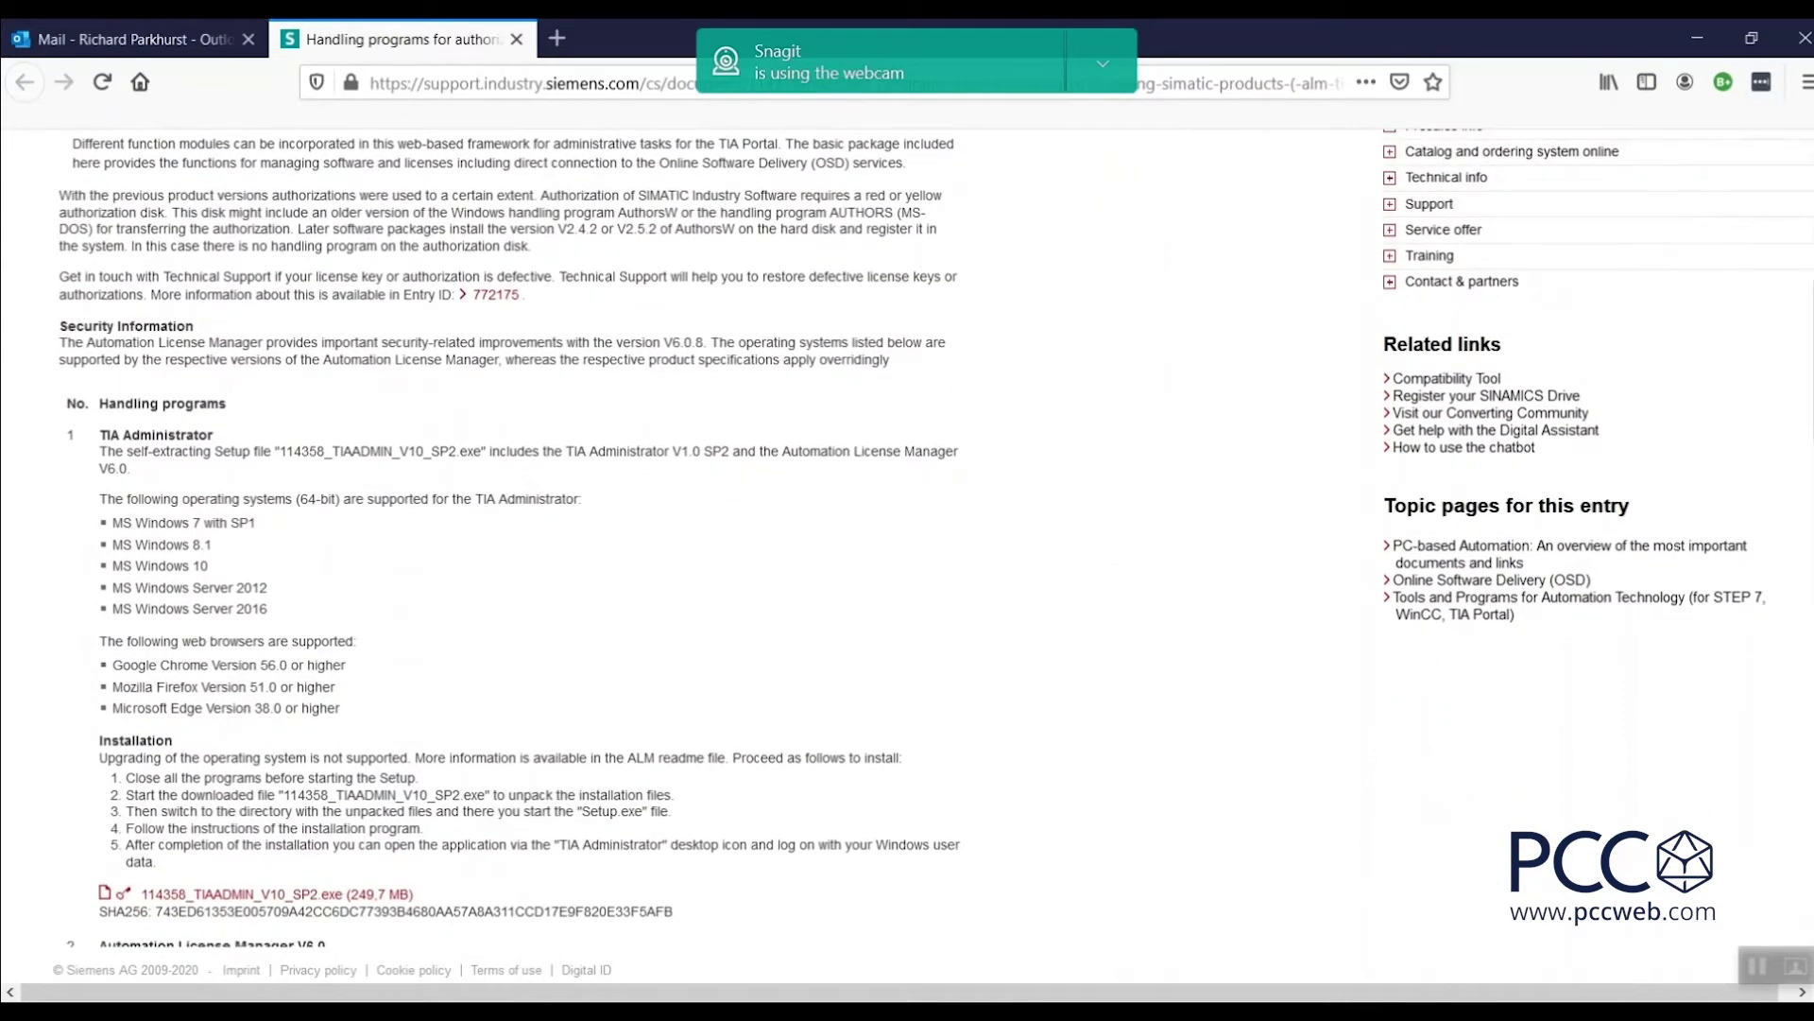
pyautogui.scroll(-7, 907, 548)
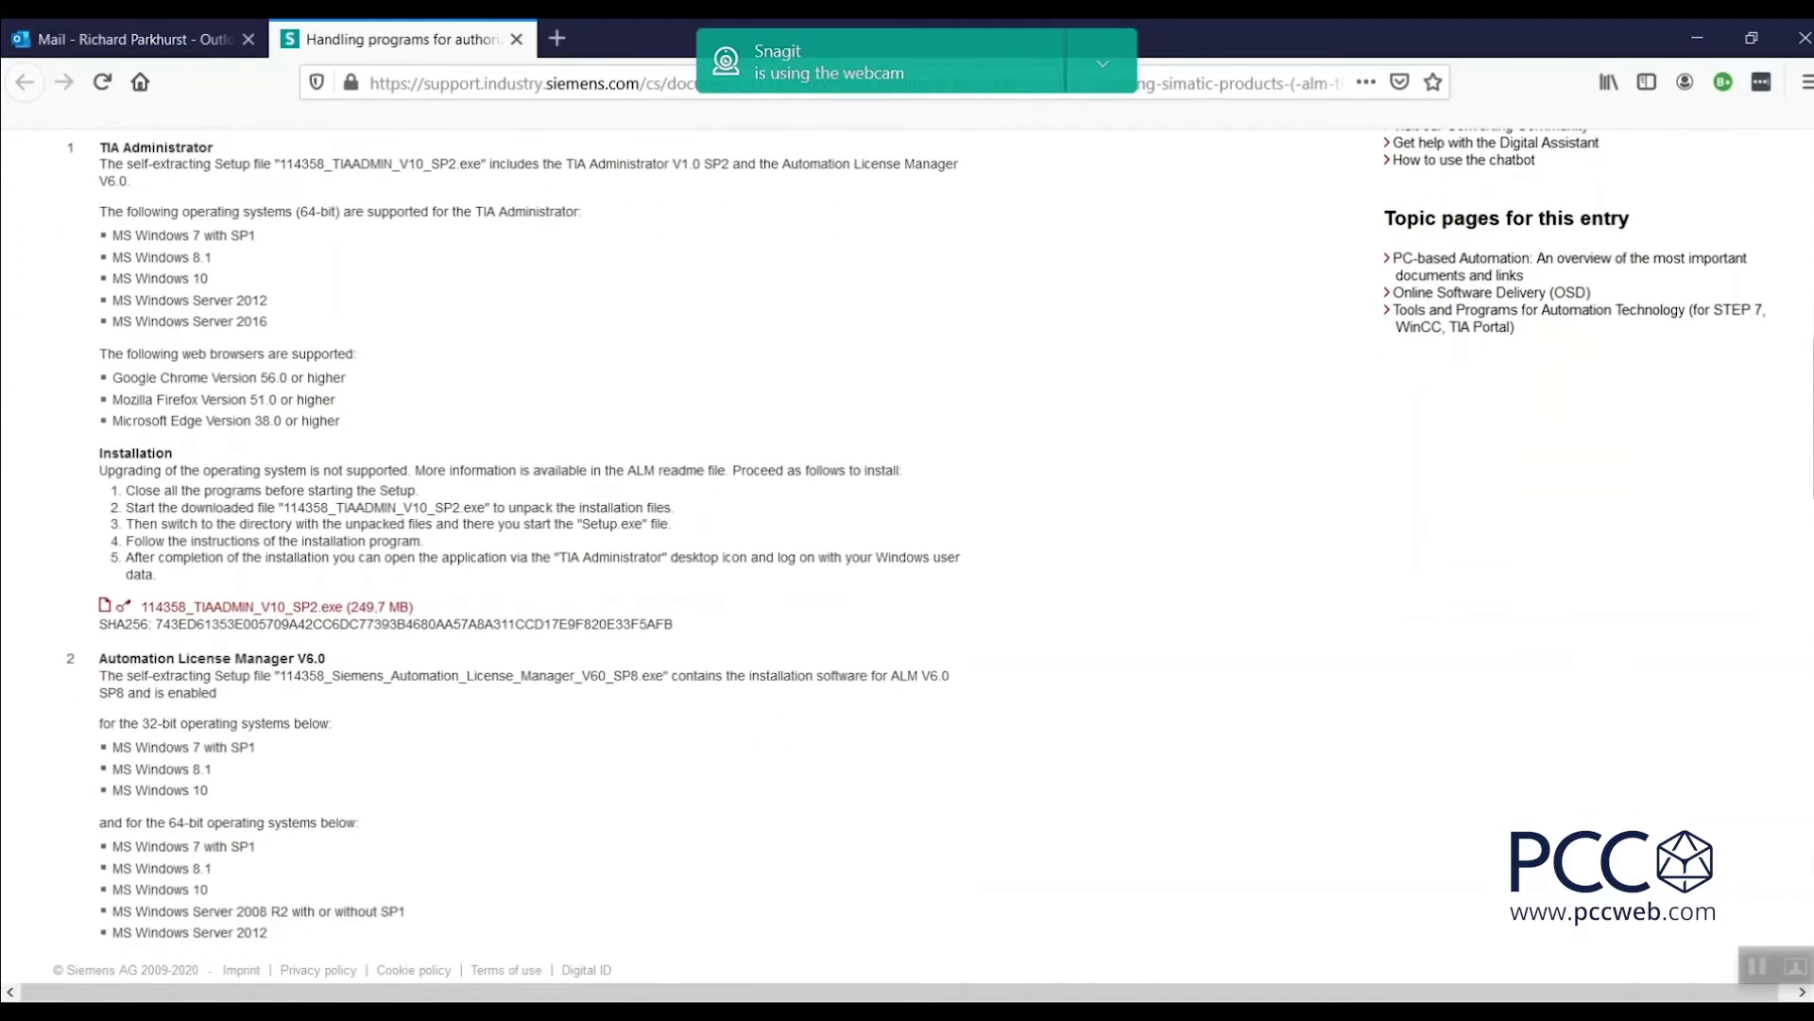
pyautogui.scroll(-3, 620, 262)
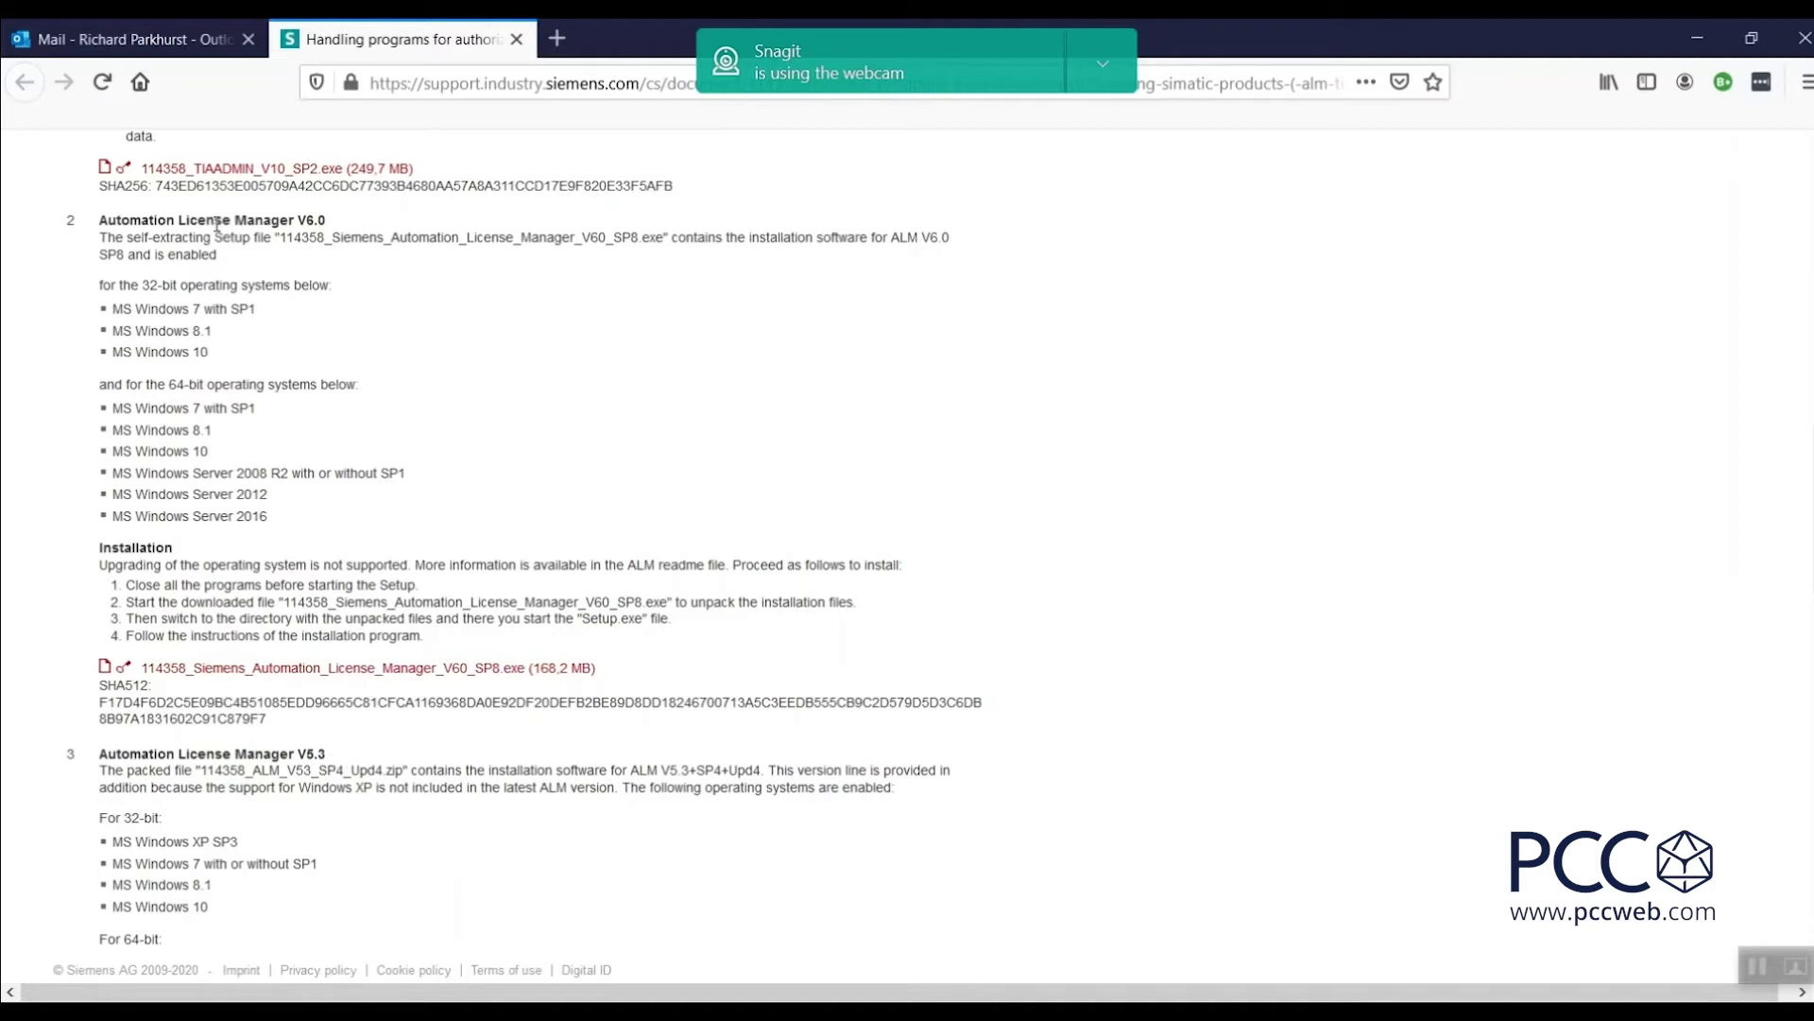
pyautogui.click(308, 671)
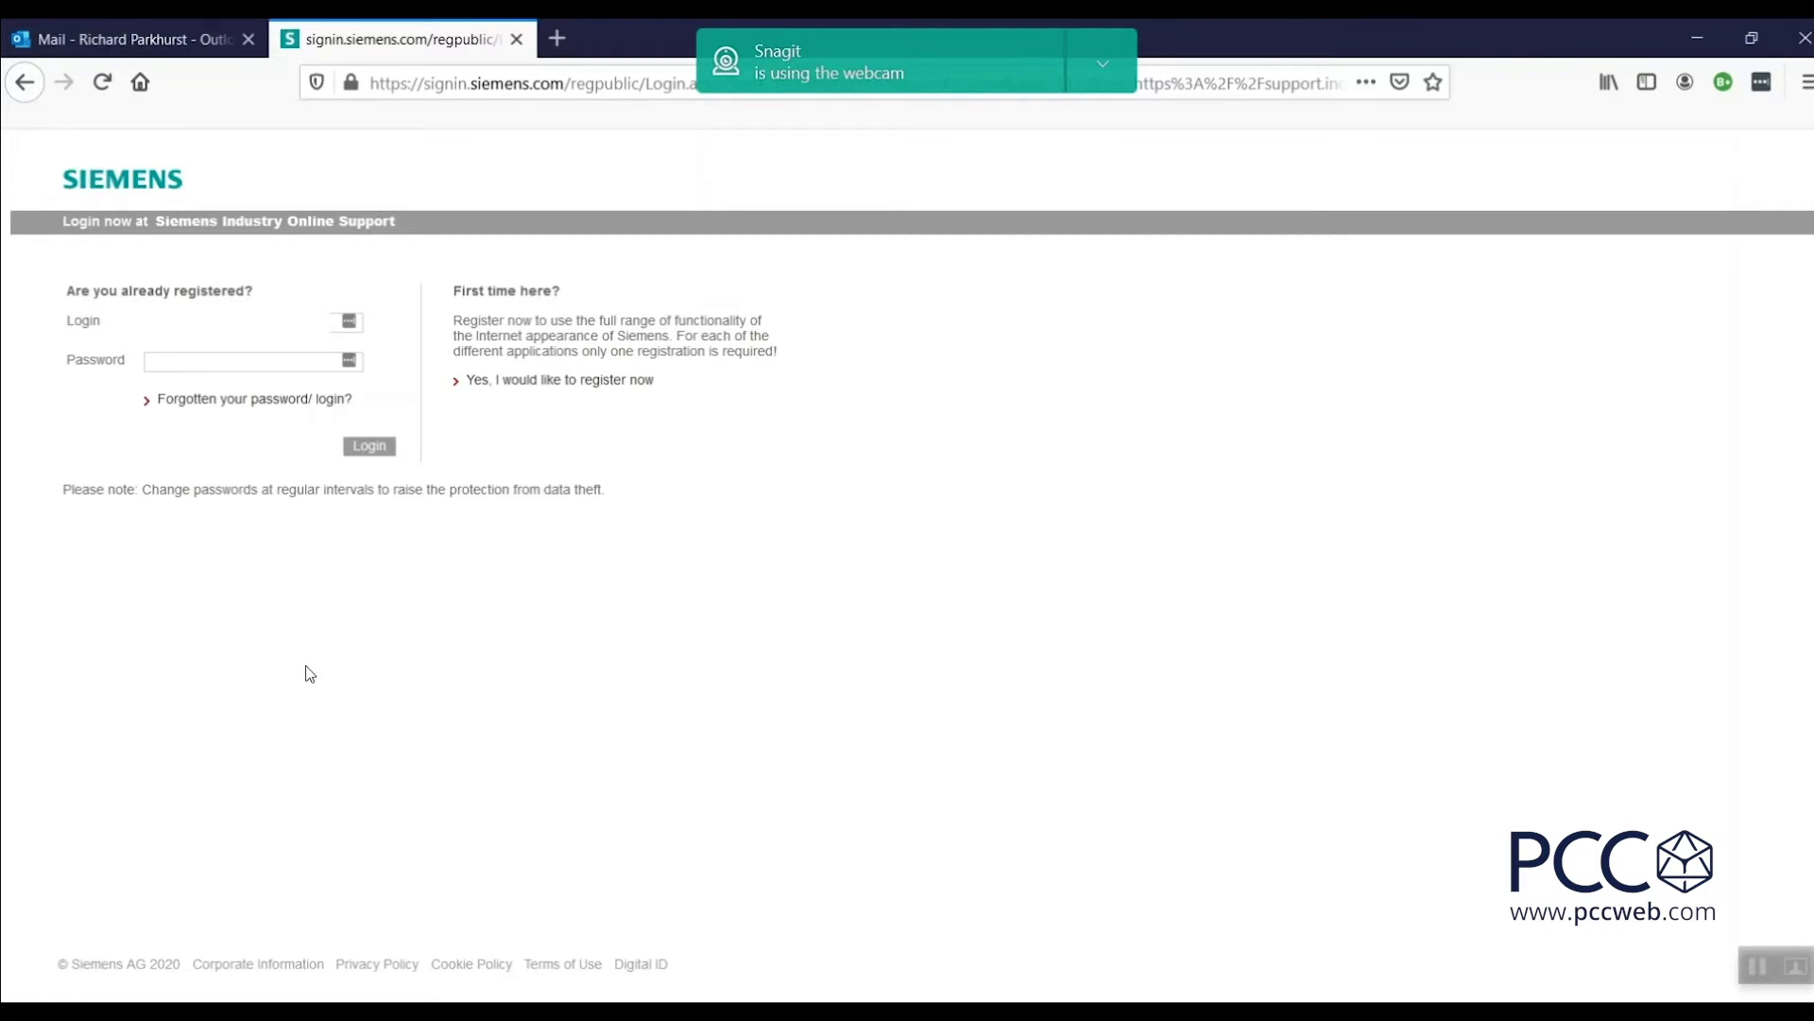
# Sign in to Siemens Industry Online Support with the account password.
pyautogui.press('Tab')
pyautogui.write('•••••••••')
pyautogui.click(374, 446)
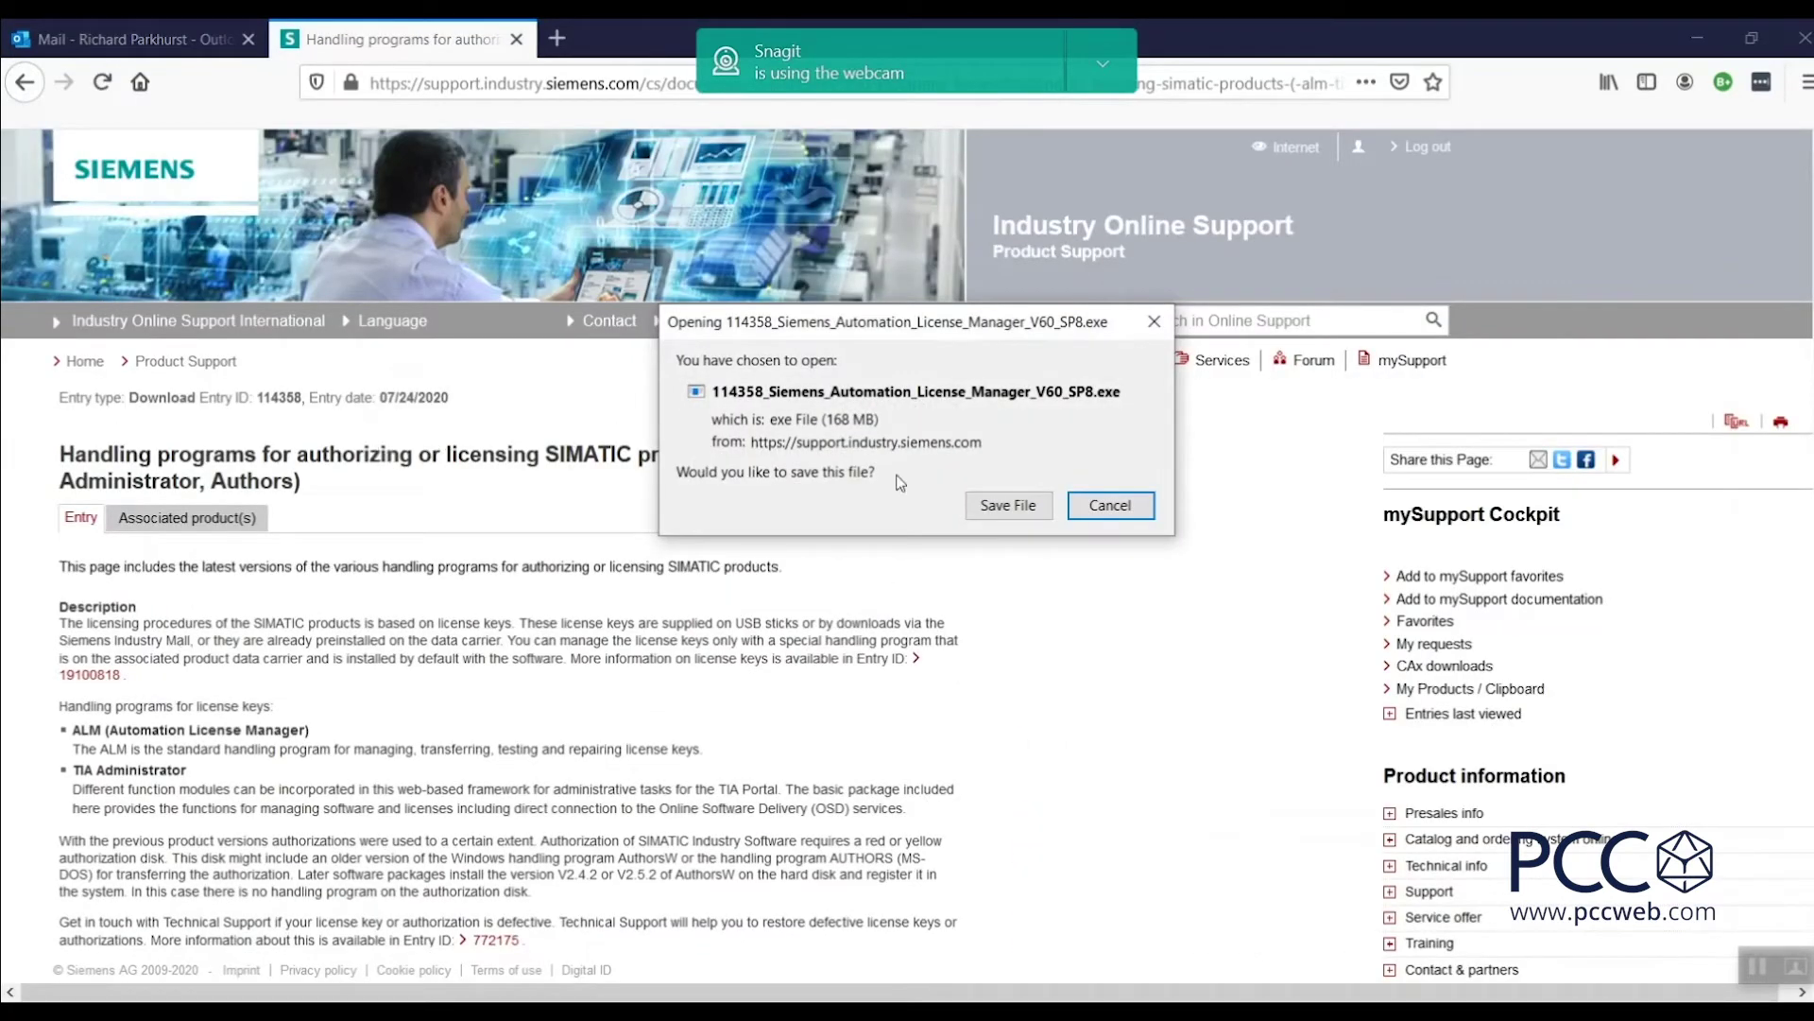
# Save the ALM V6.0 SP8 installer to the Downloads folder and launch it.
pyautogui.click(1003, 509)
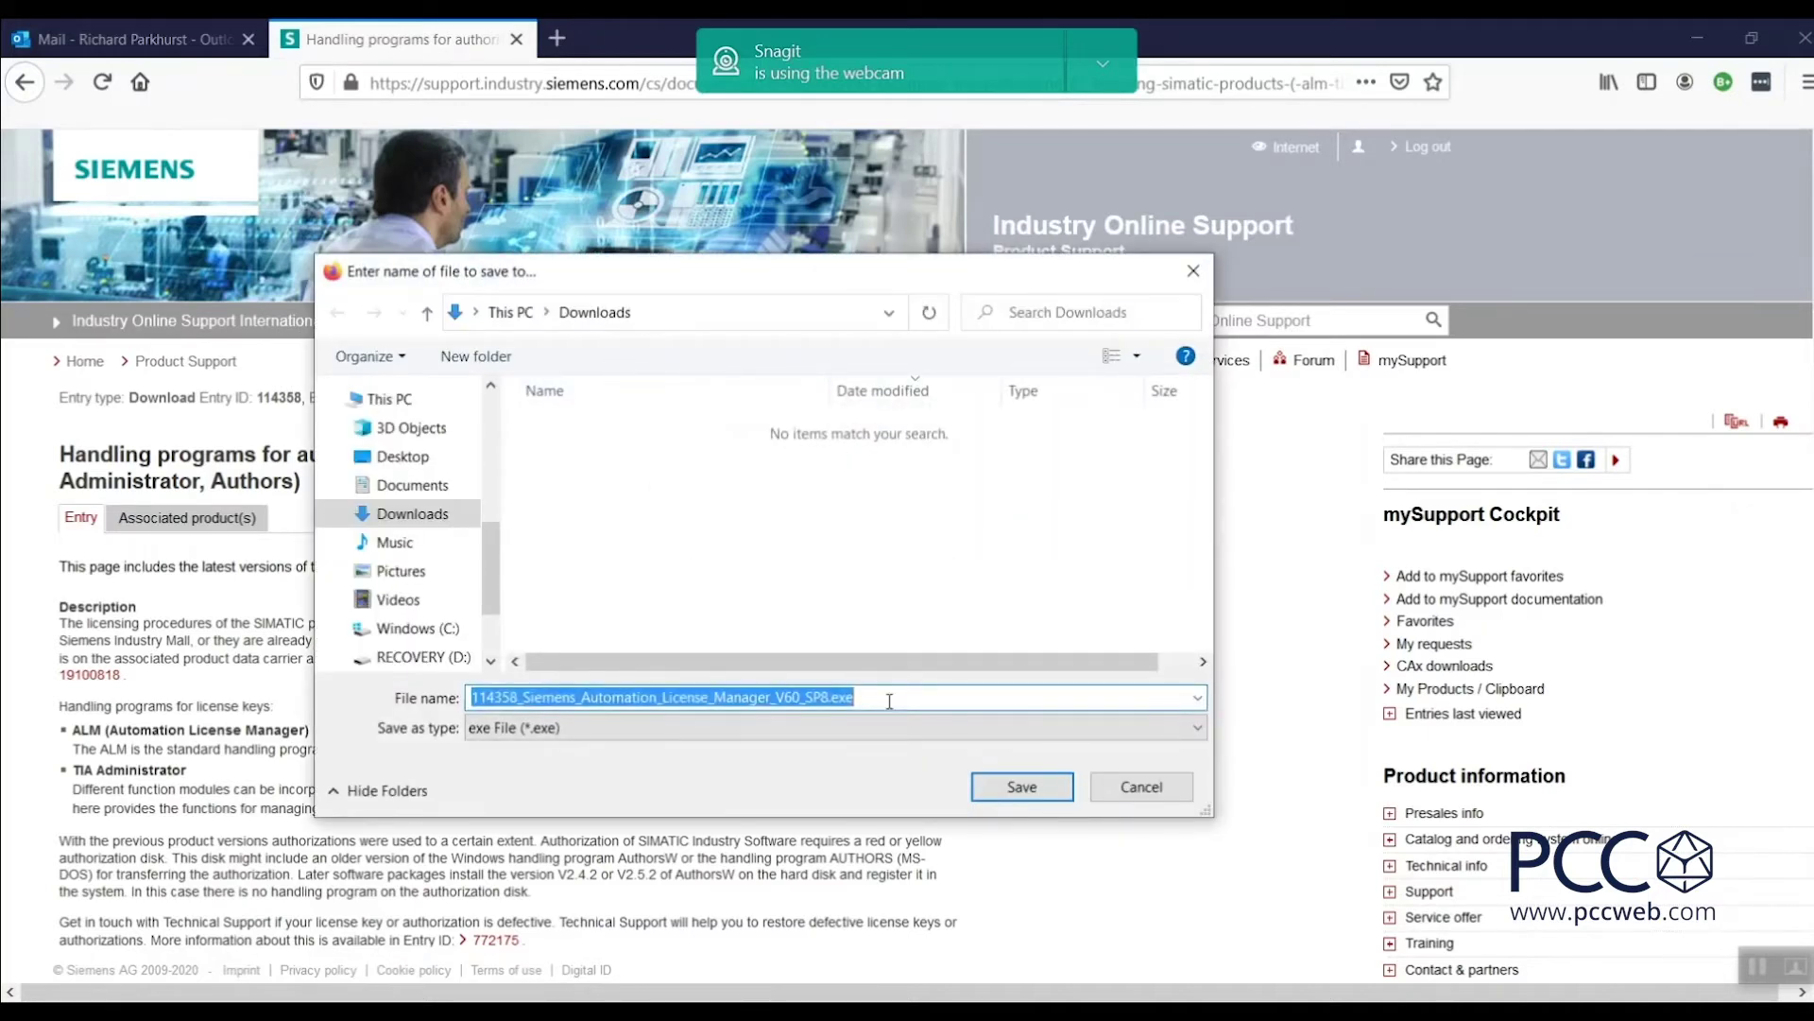
pyautogui.click(1013, 789)
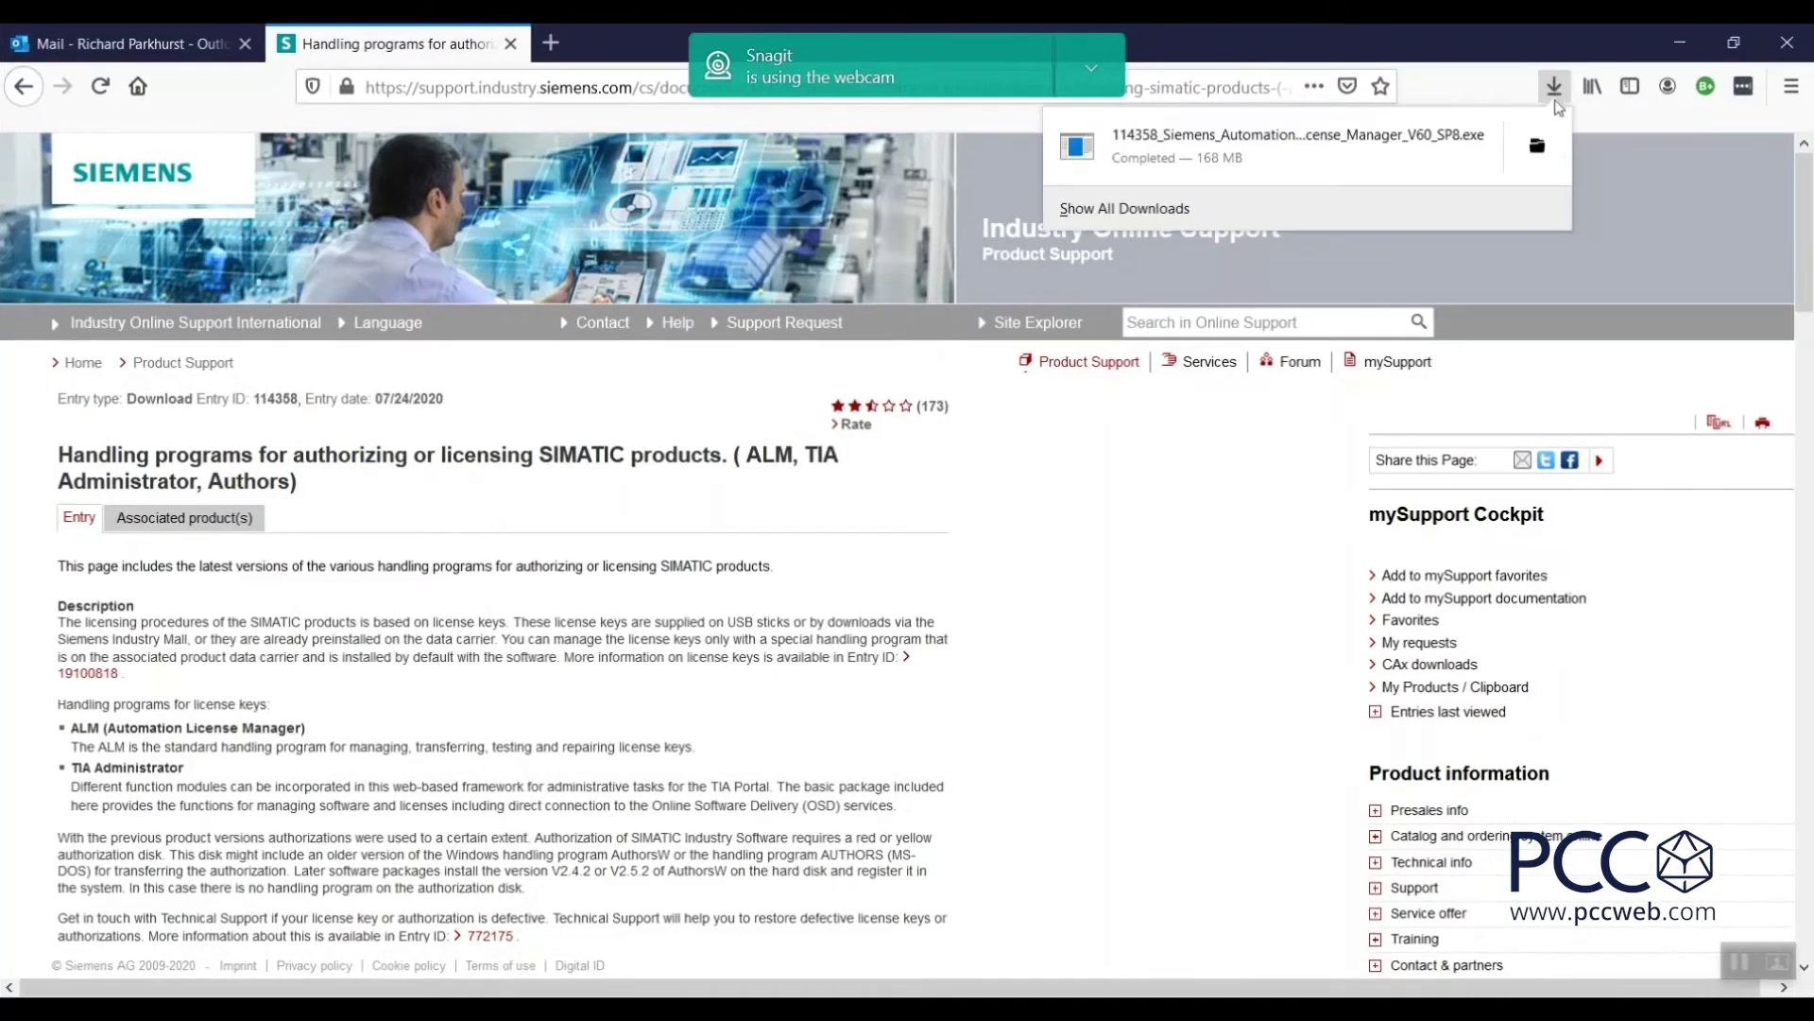
pyautogui.click(1409, 164)
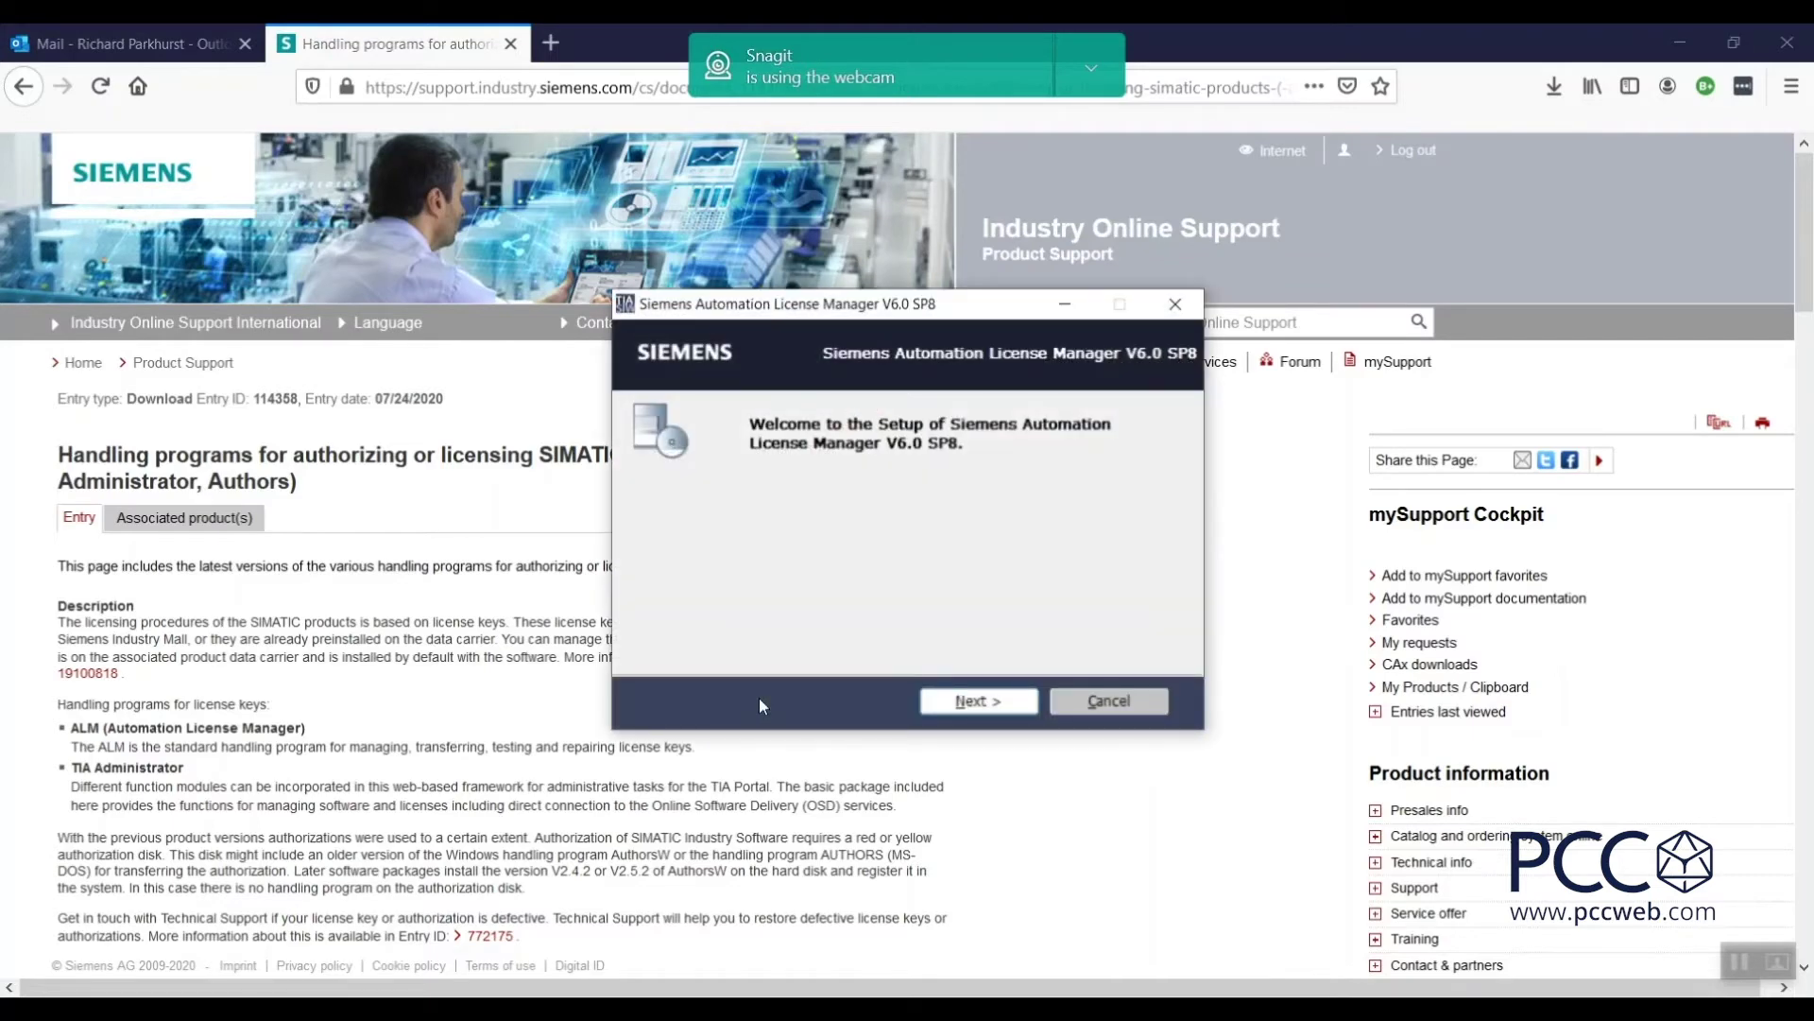
# Pass the welcome and extract-folder pages, then dismiss the restart-Windows error.
pyautogui.click(970, 702)
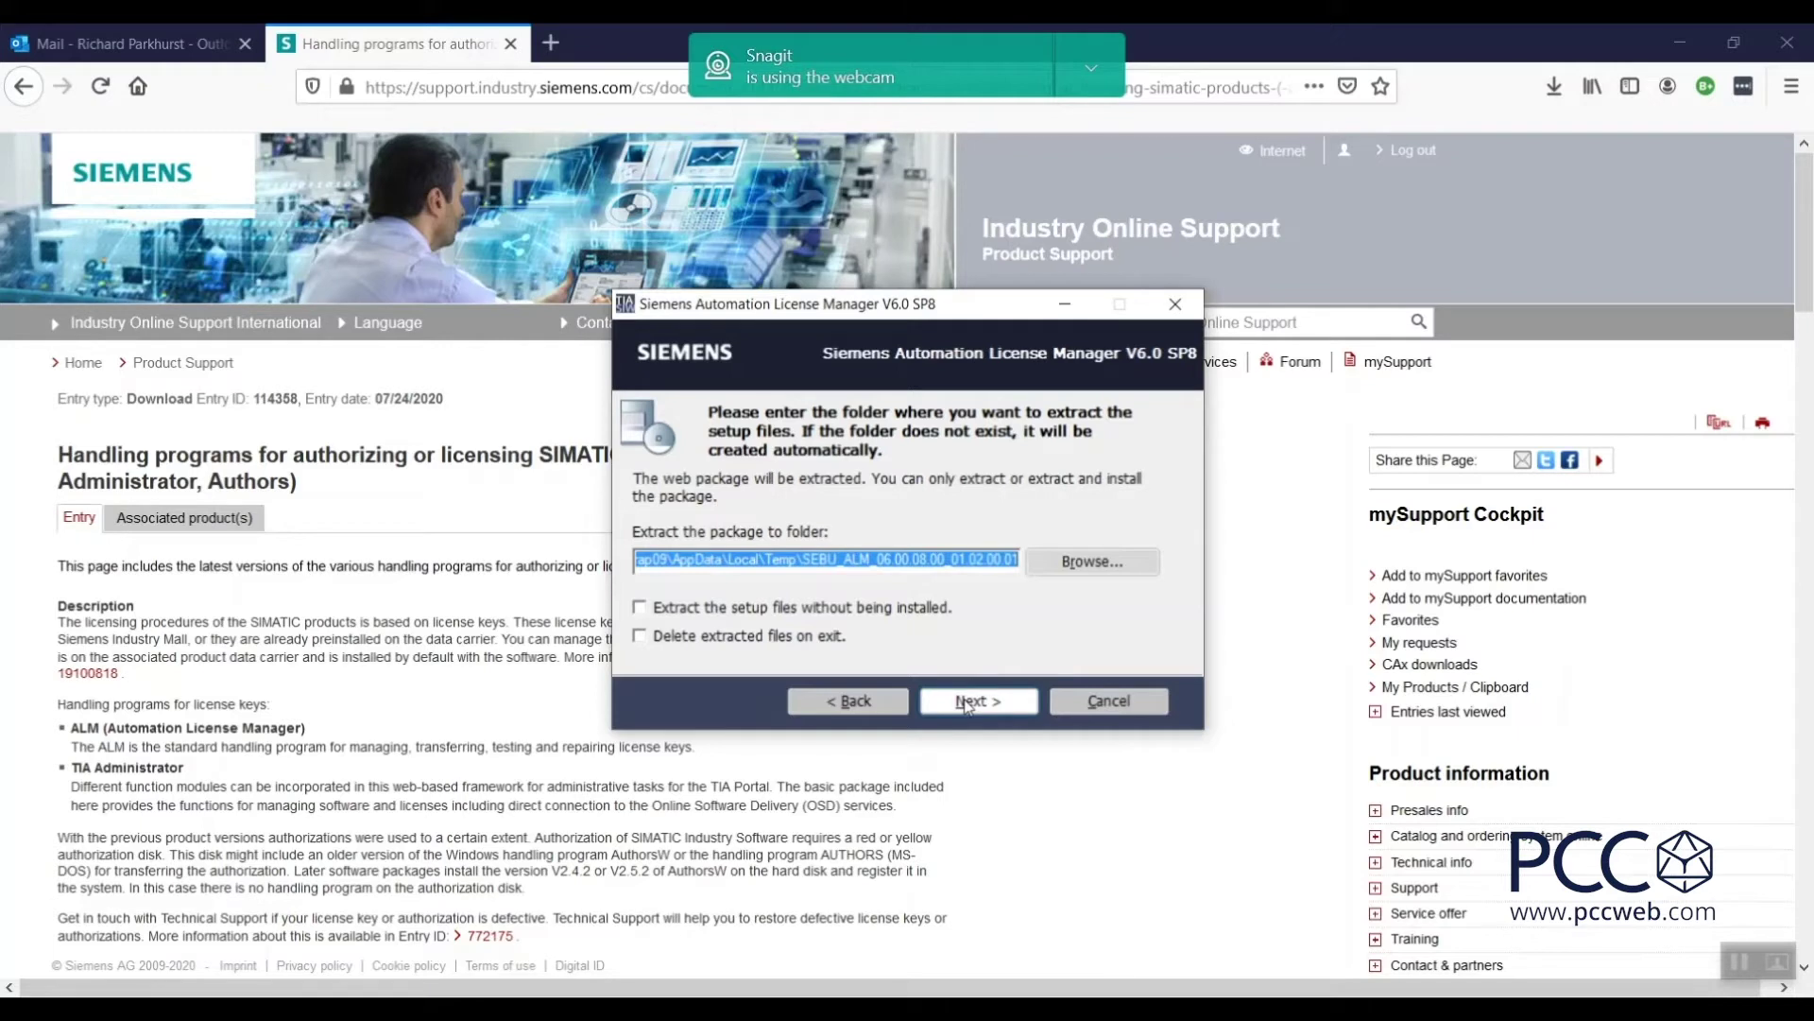
pyautogui.click(968, 704)
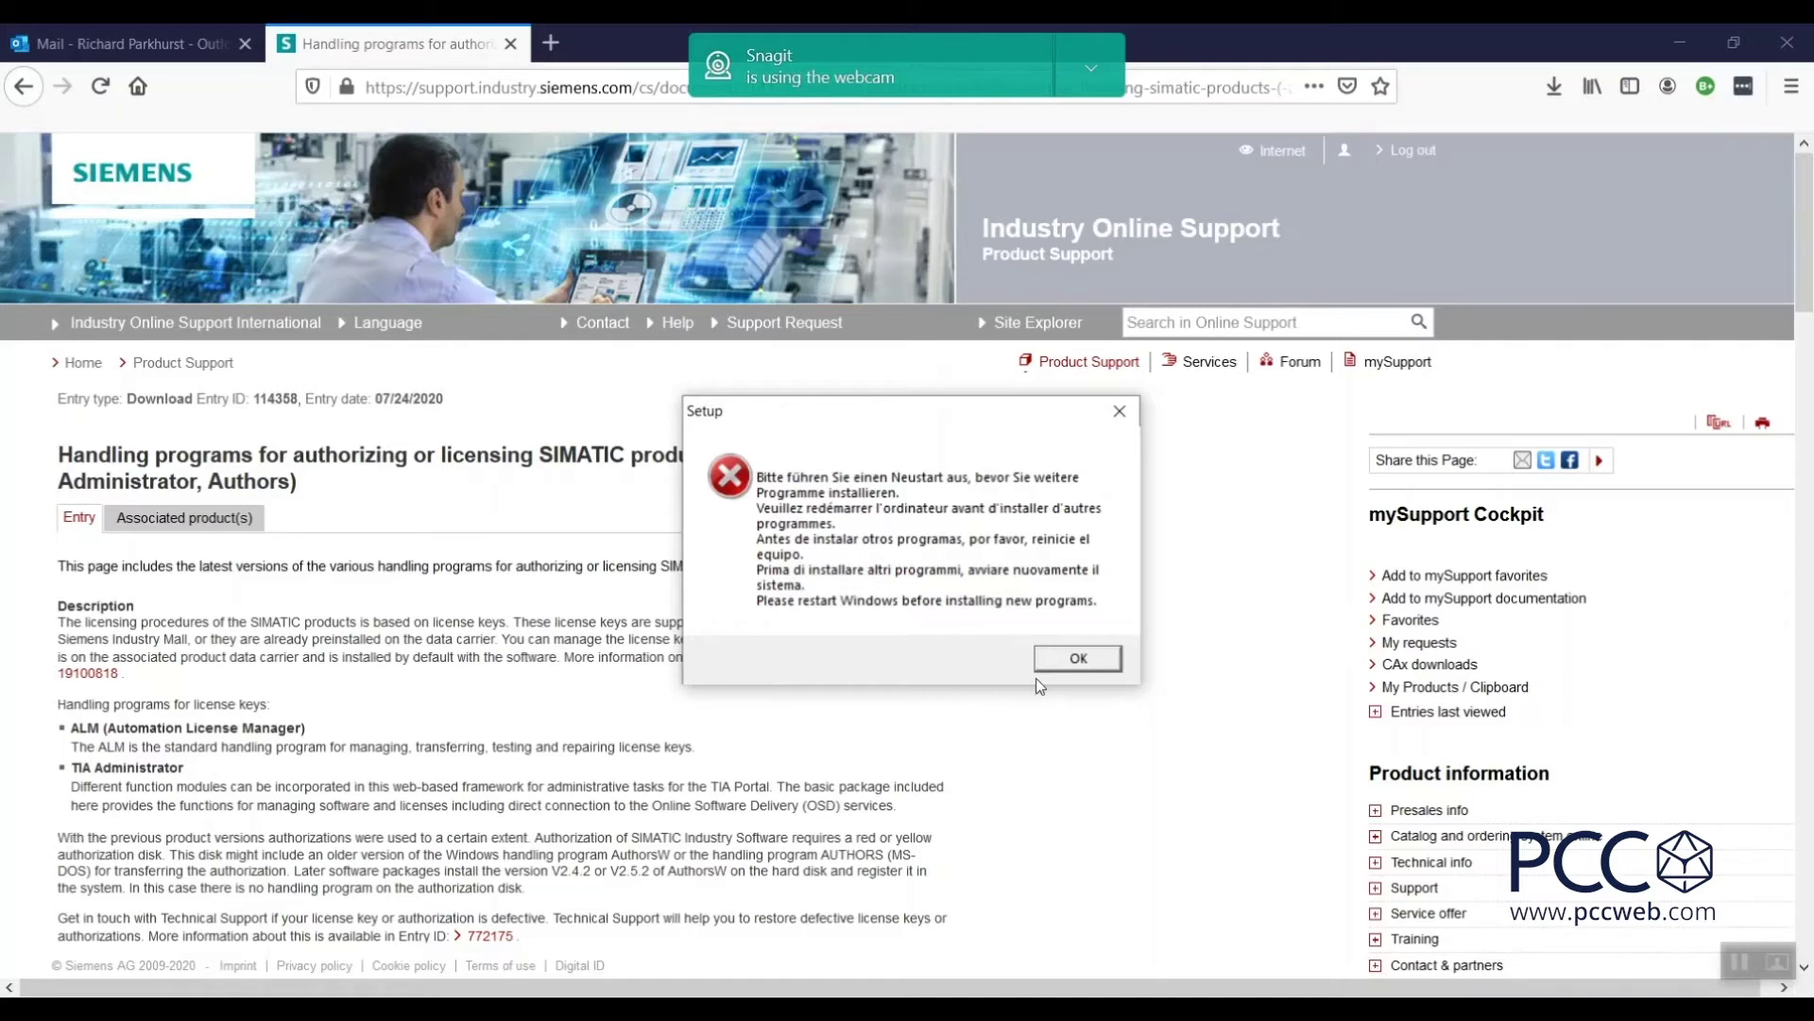
pyautogui.click(1083, 664)
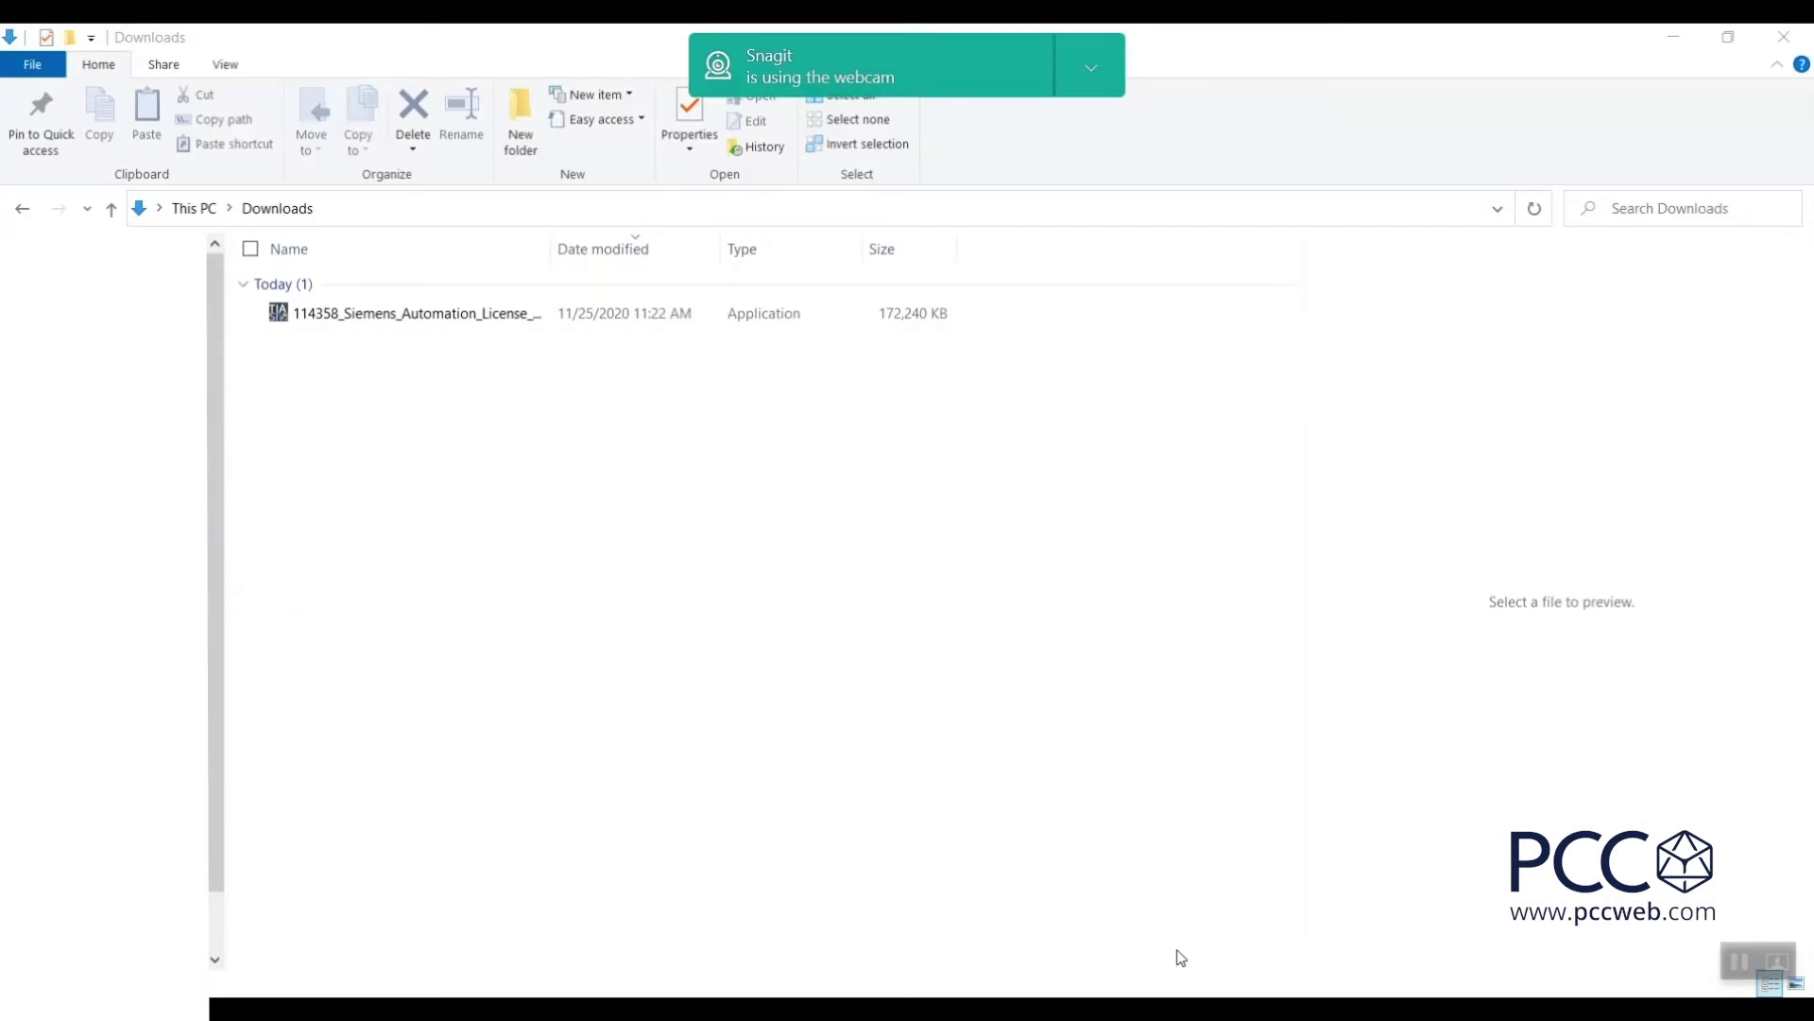
# Rerun the ALM installer from Downloads, extracting over the existing folder's contents.
pyautogui.click(407, 321)
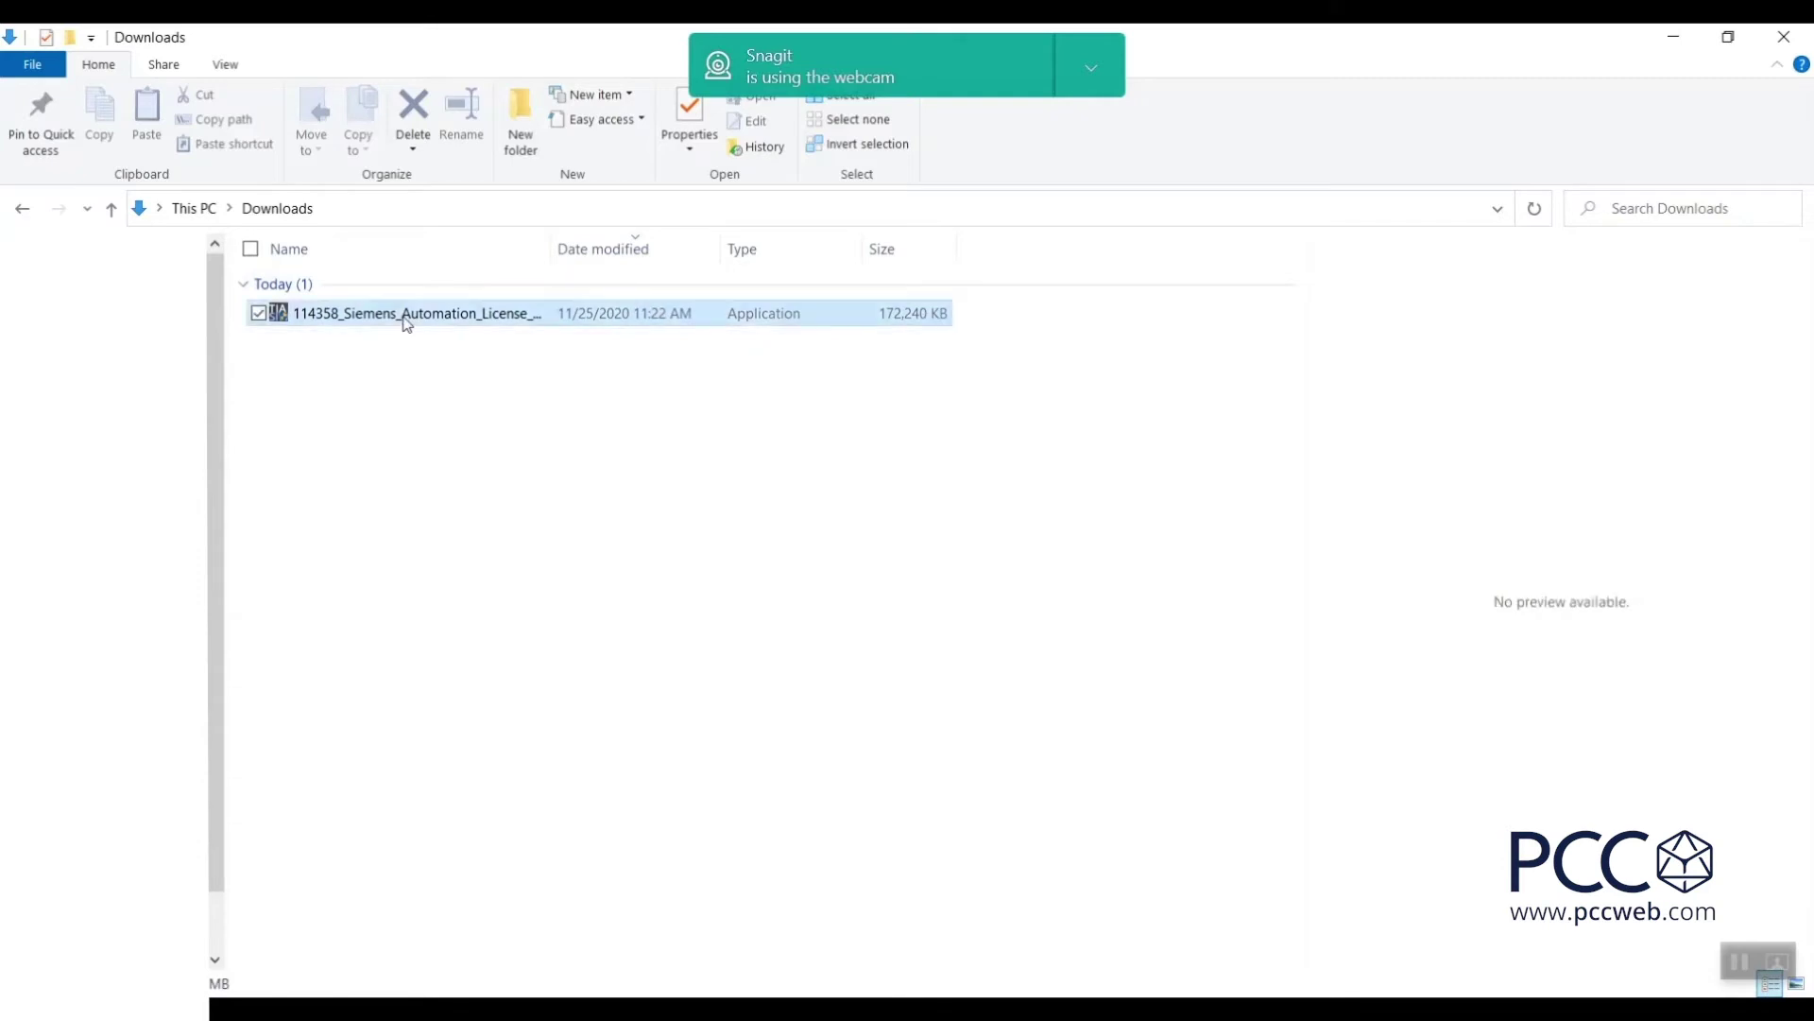
pyautogui.doubleClick(406, 322)
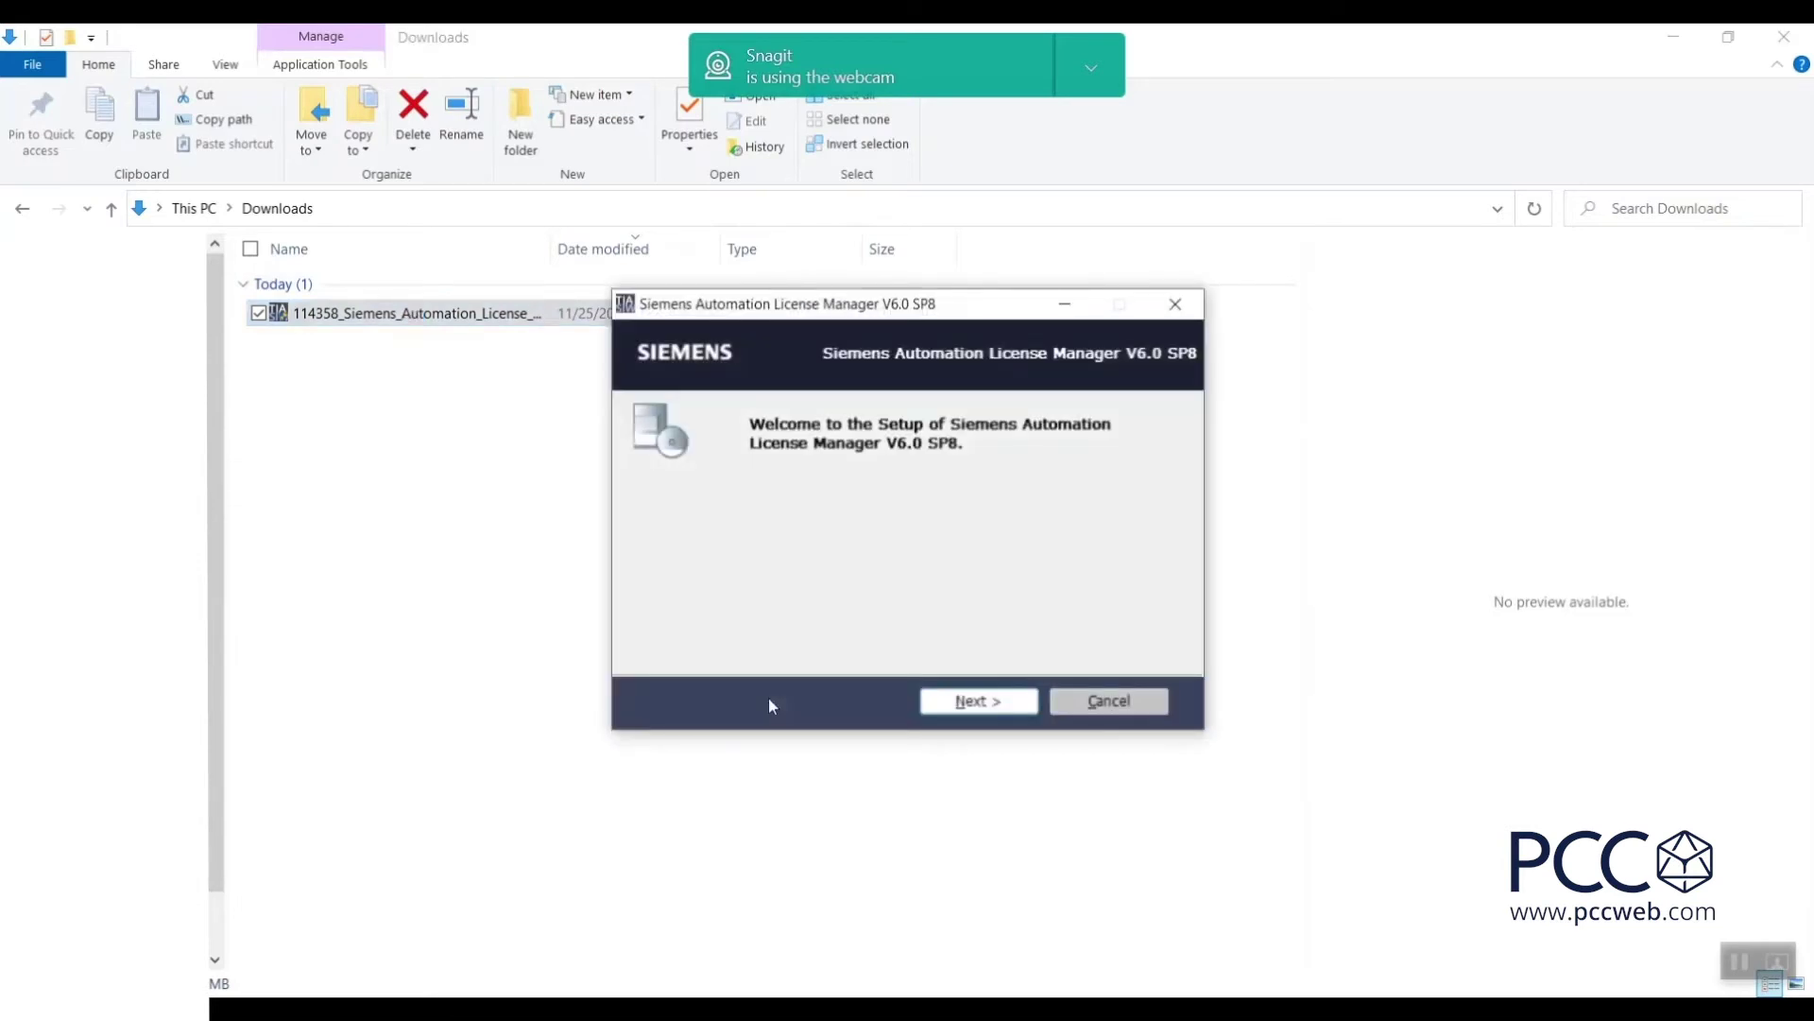
pyautogui.click(979, 704)
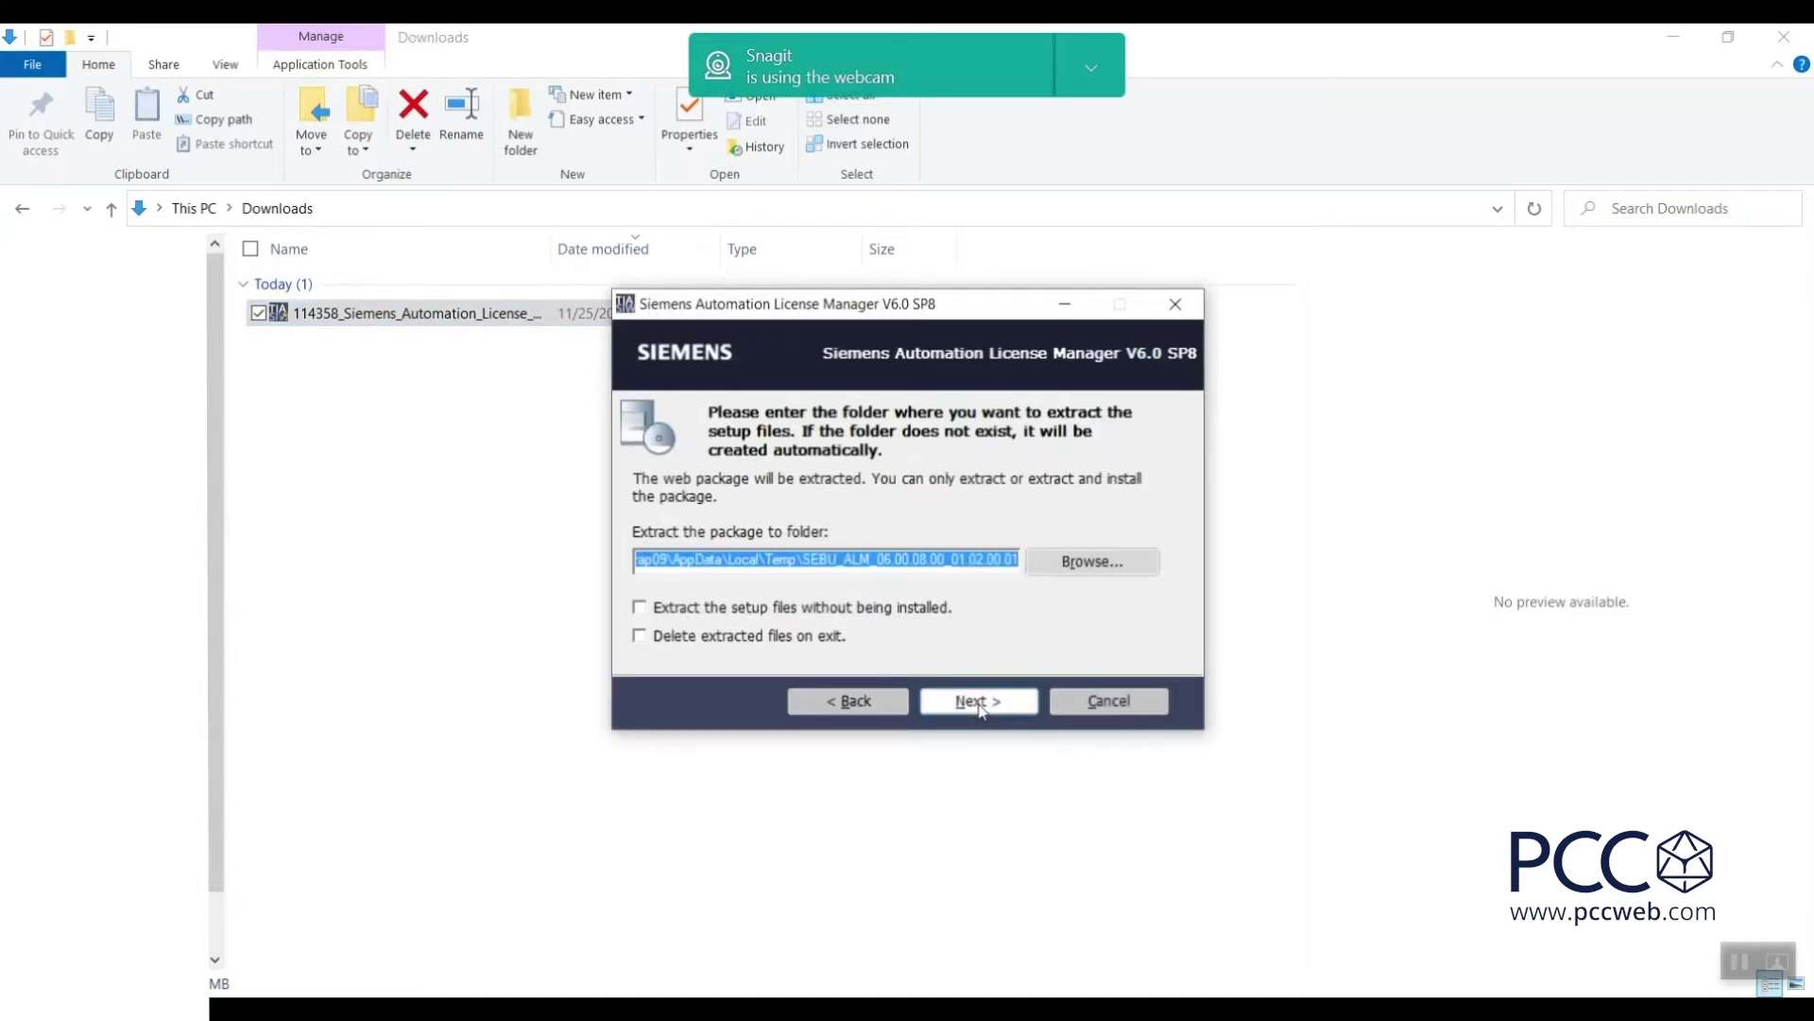
pyautogui.click(979, 704)
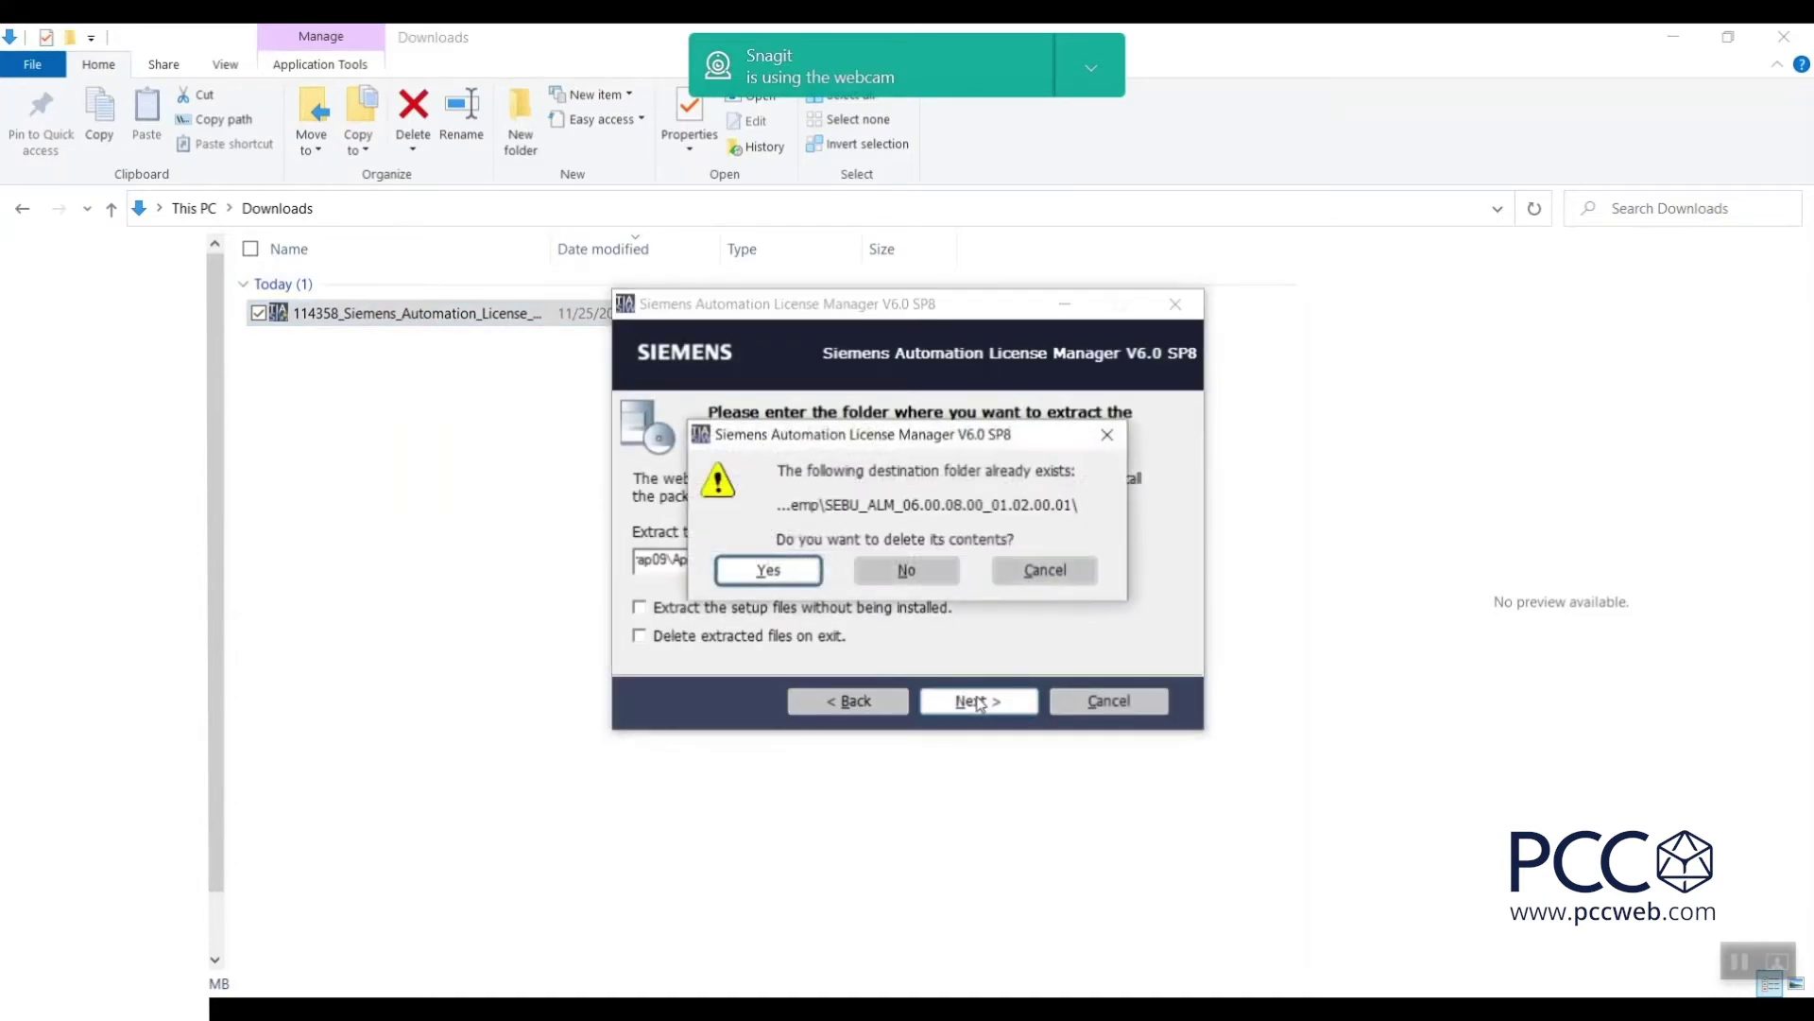
pyautogui.click(756, 573)
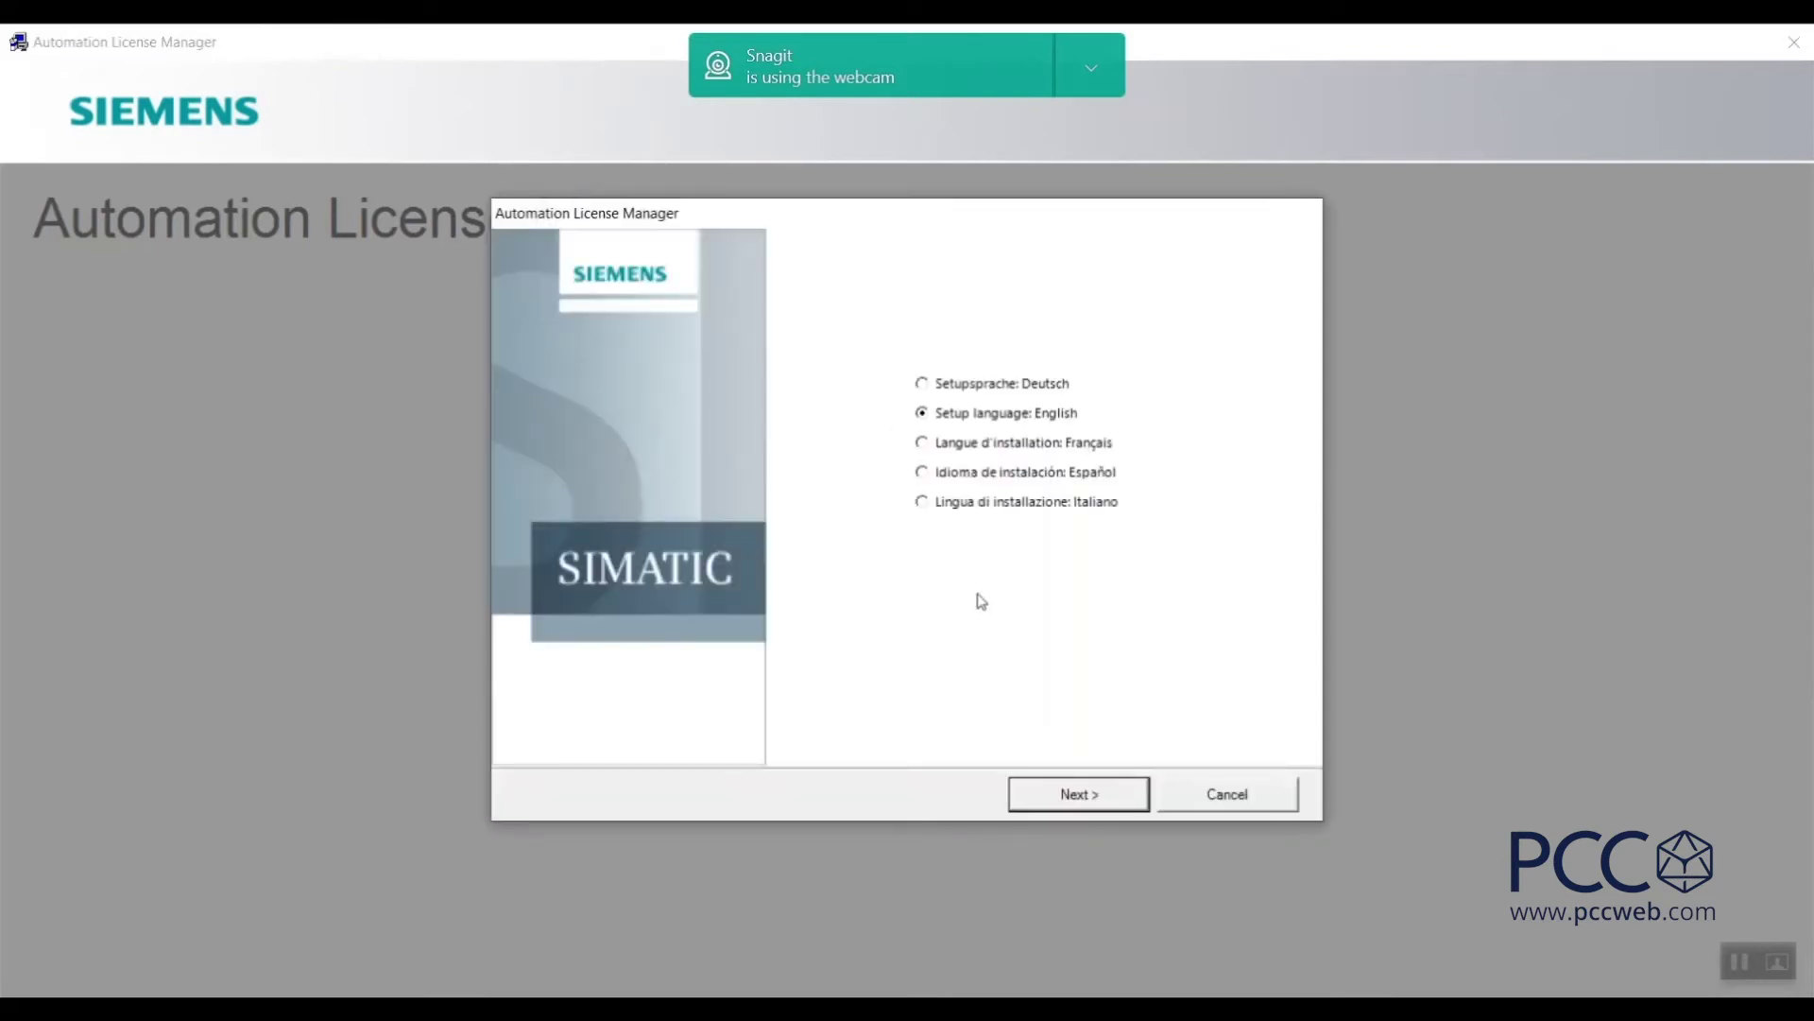
# Install ALM V6.0 SP8 with both VC++ 2015 components, accepting the system-settings change.
pyautogui.click(1068, 803)
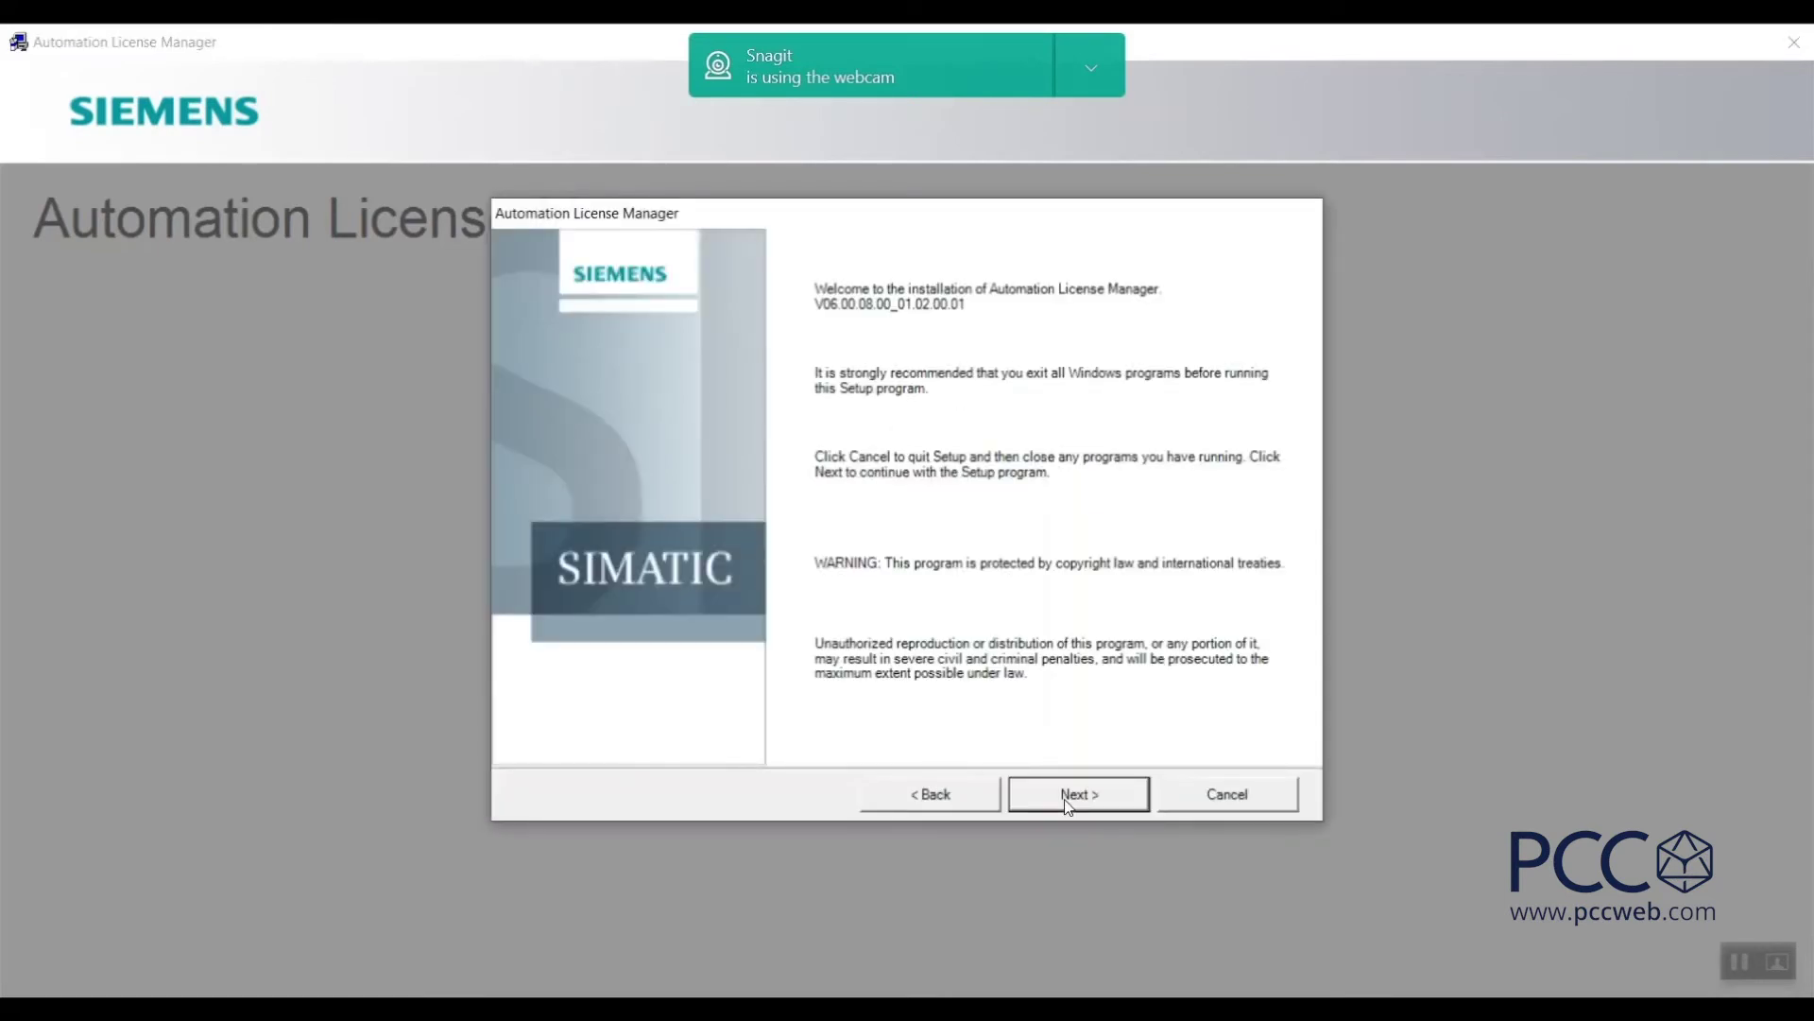
pyautogui.click(1068, 798)
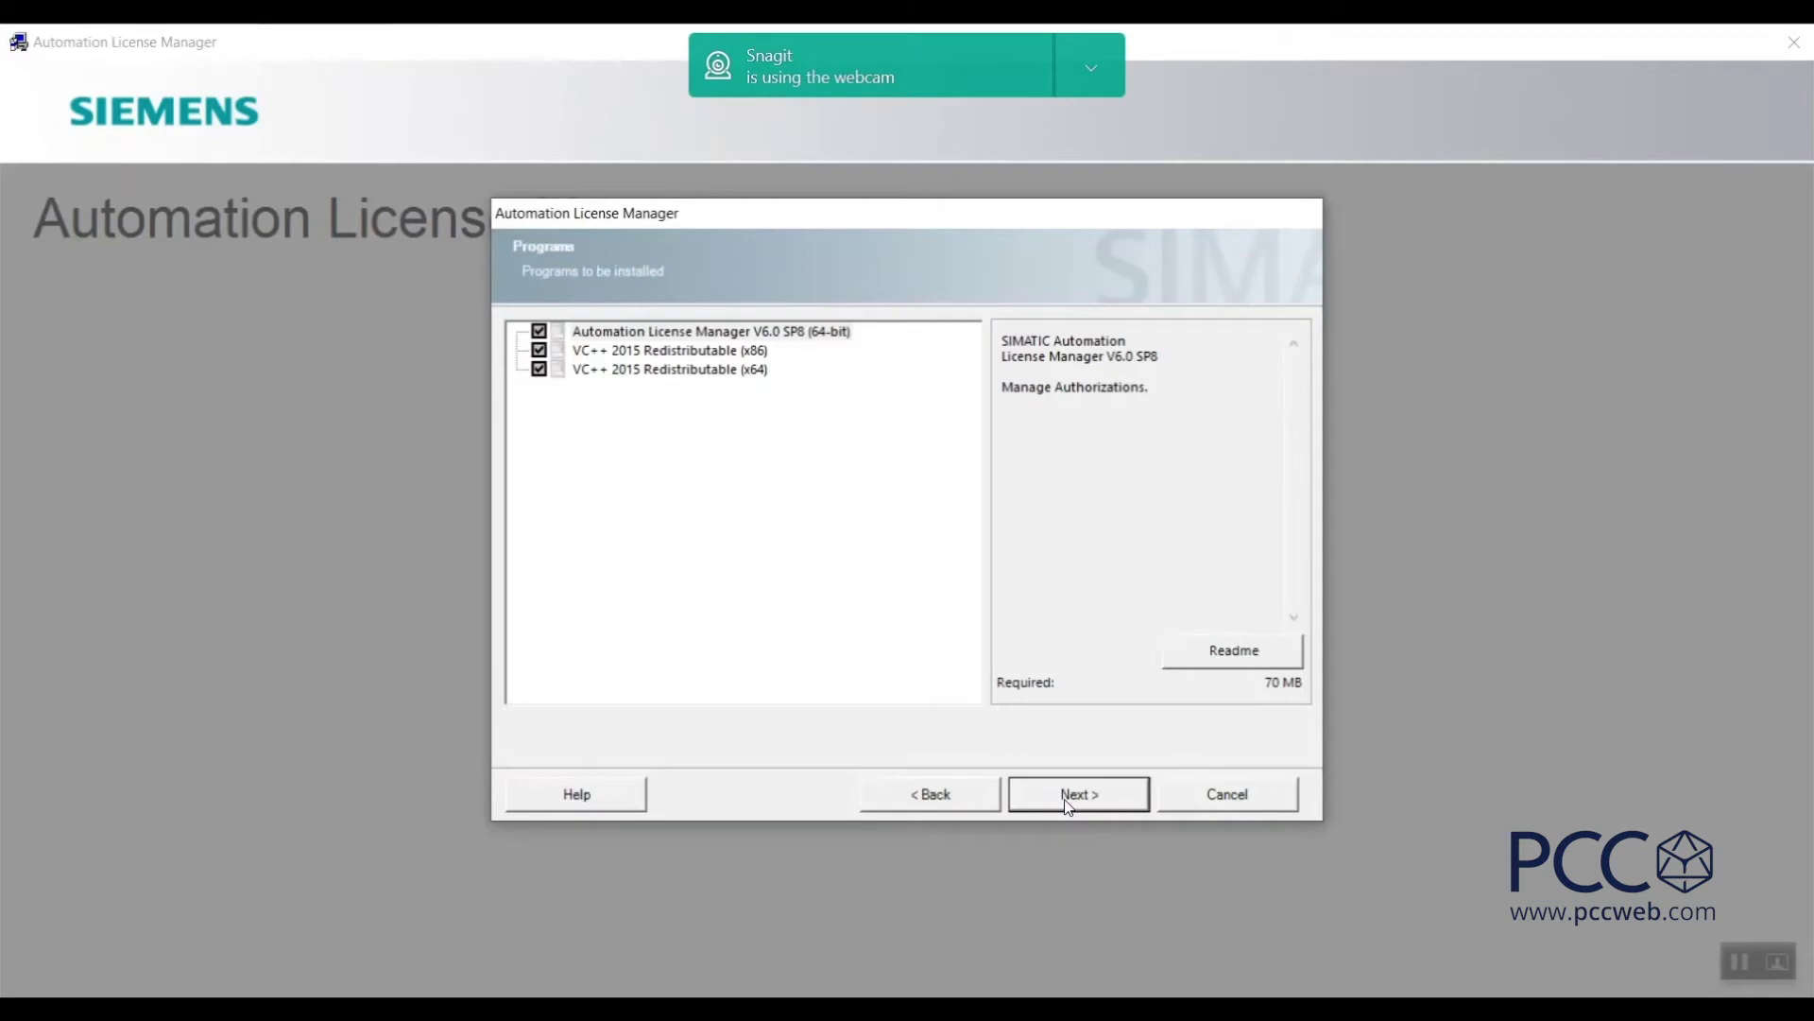
pyautogui.click(1064, 799)
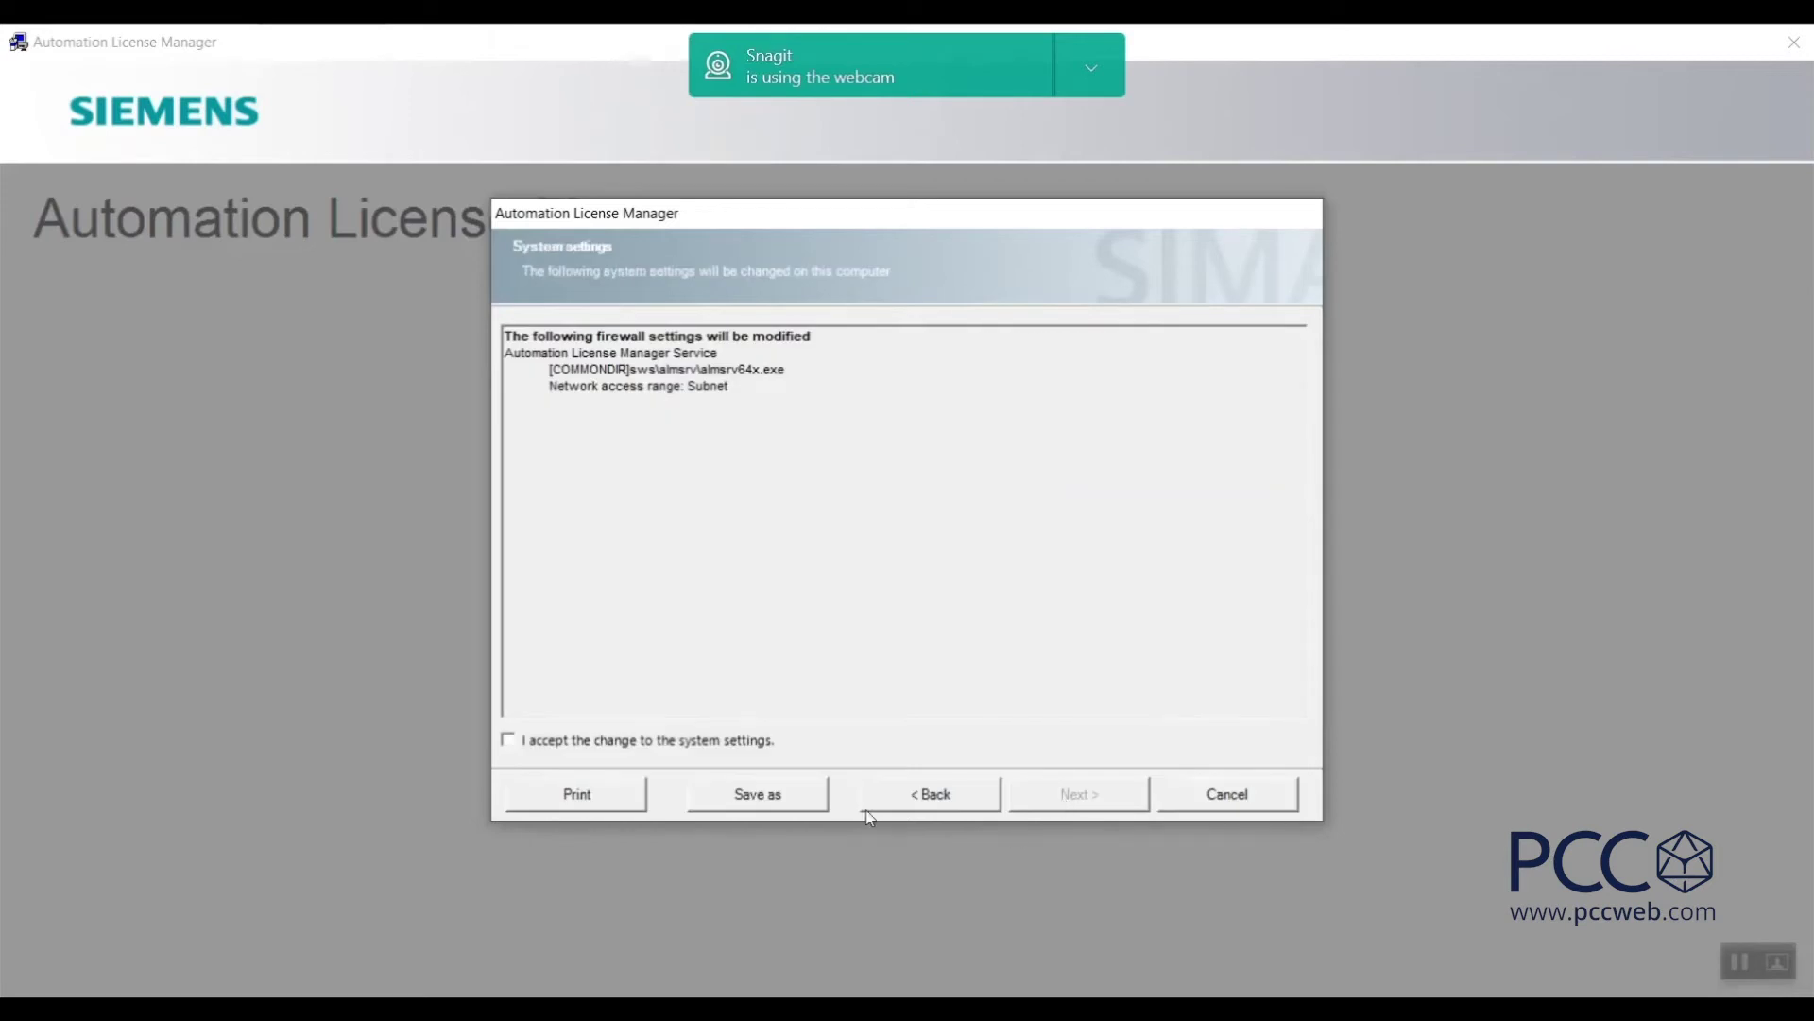
pyautogui.click(508, 739)
pyautogui.click(1123, 803)
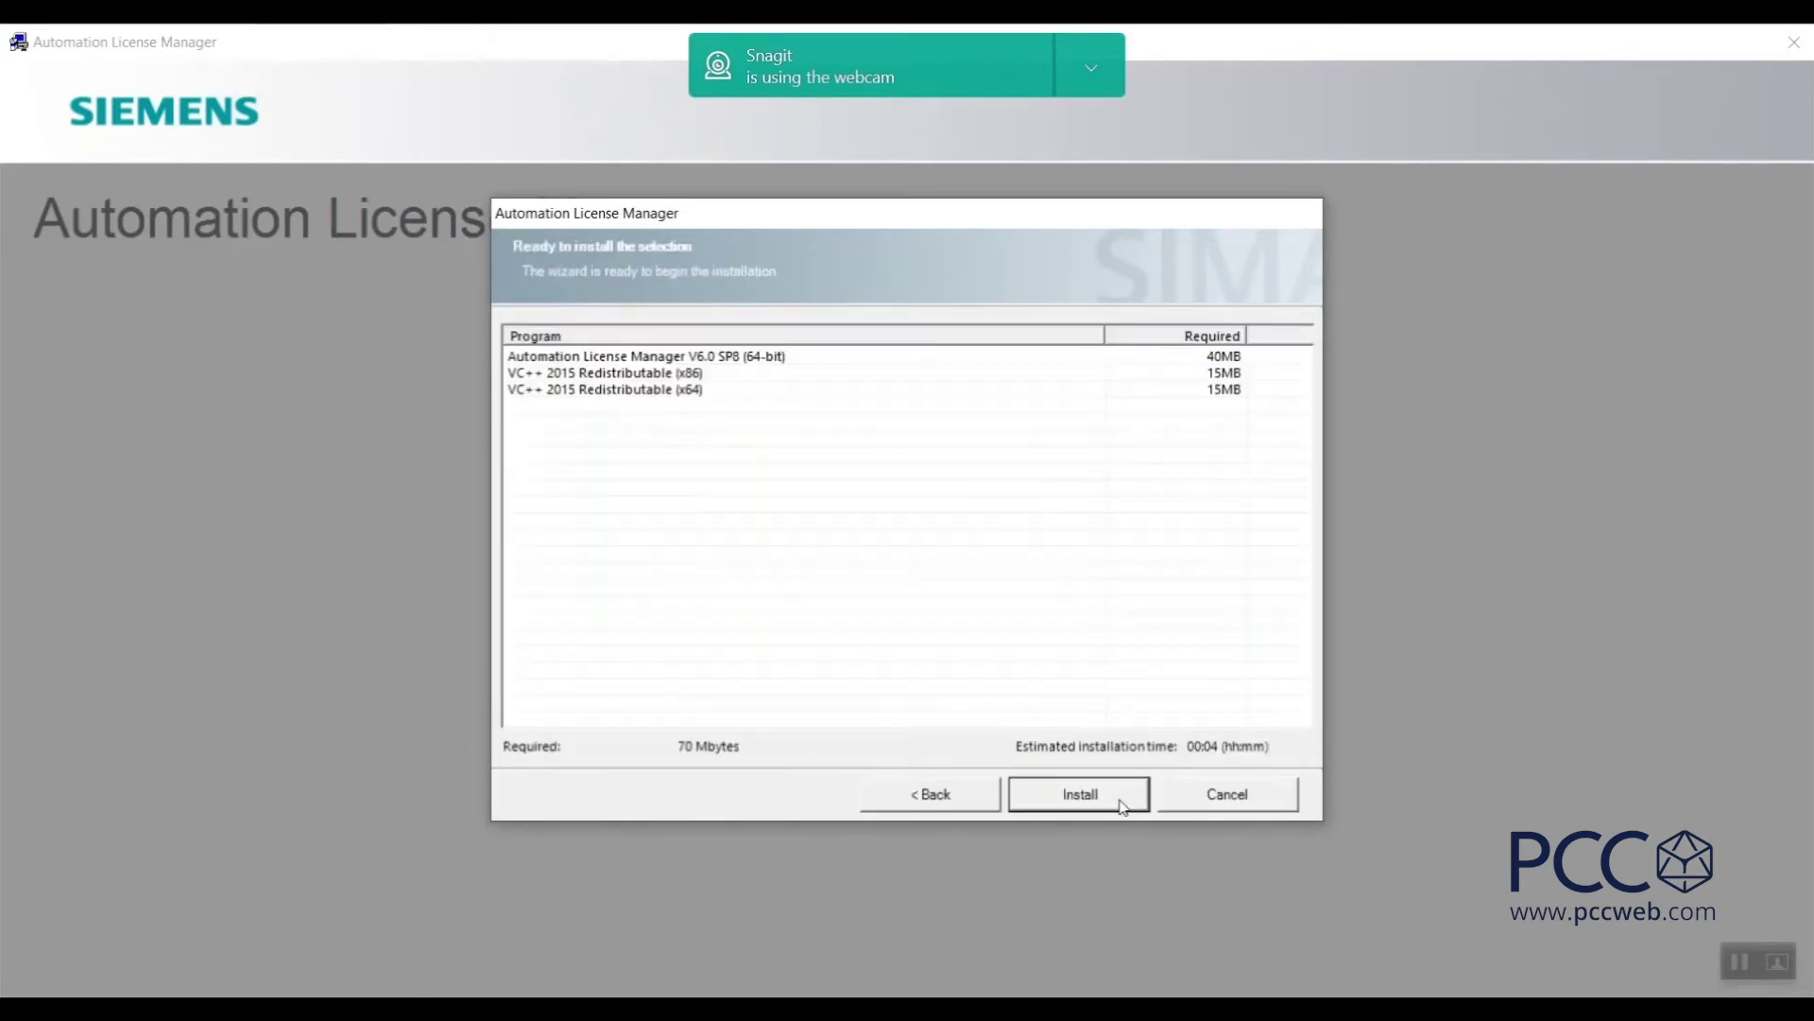
pyautogui.click(1123, 806)
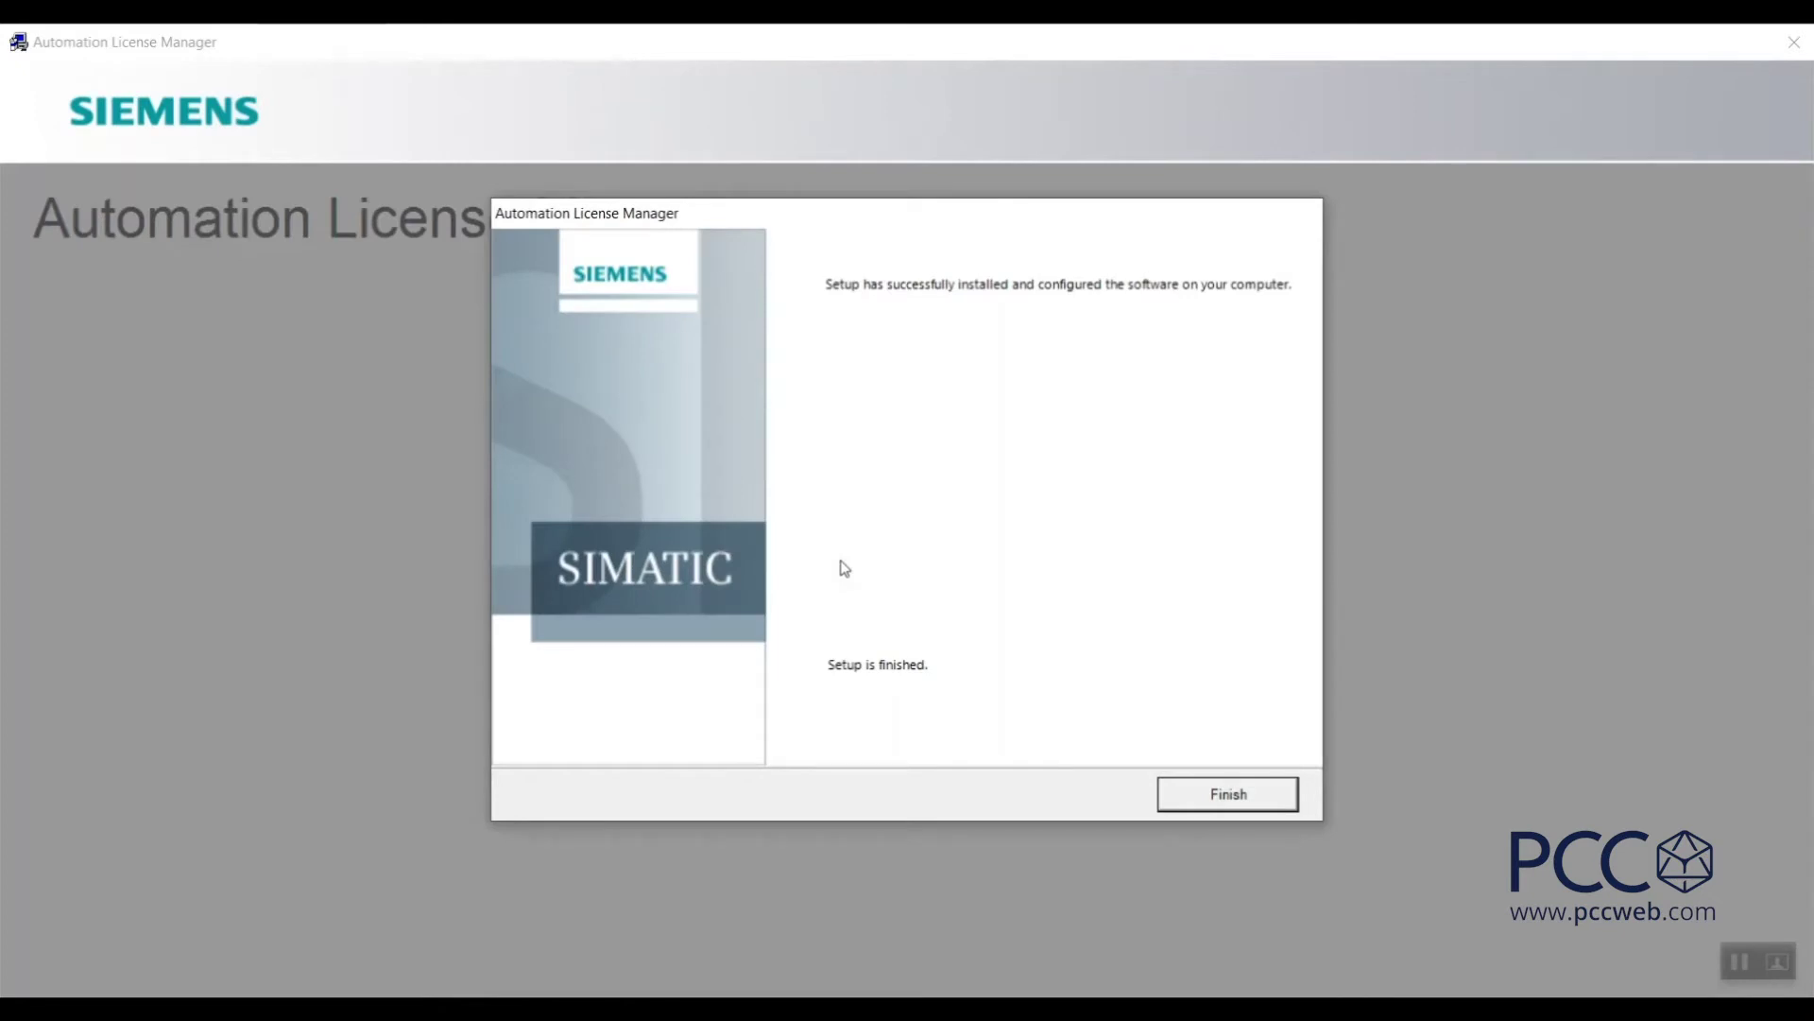
pyautogui.click(1227, 793)
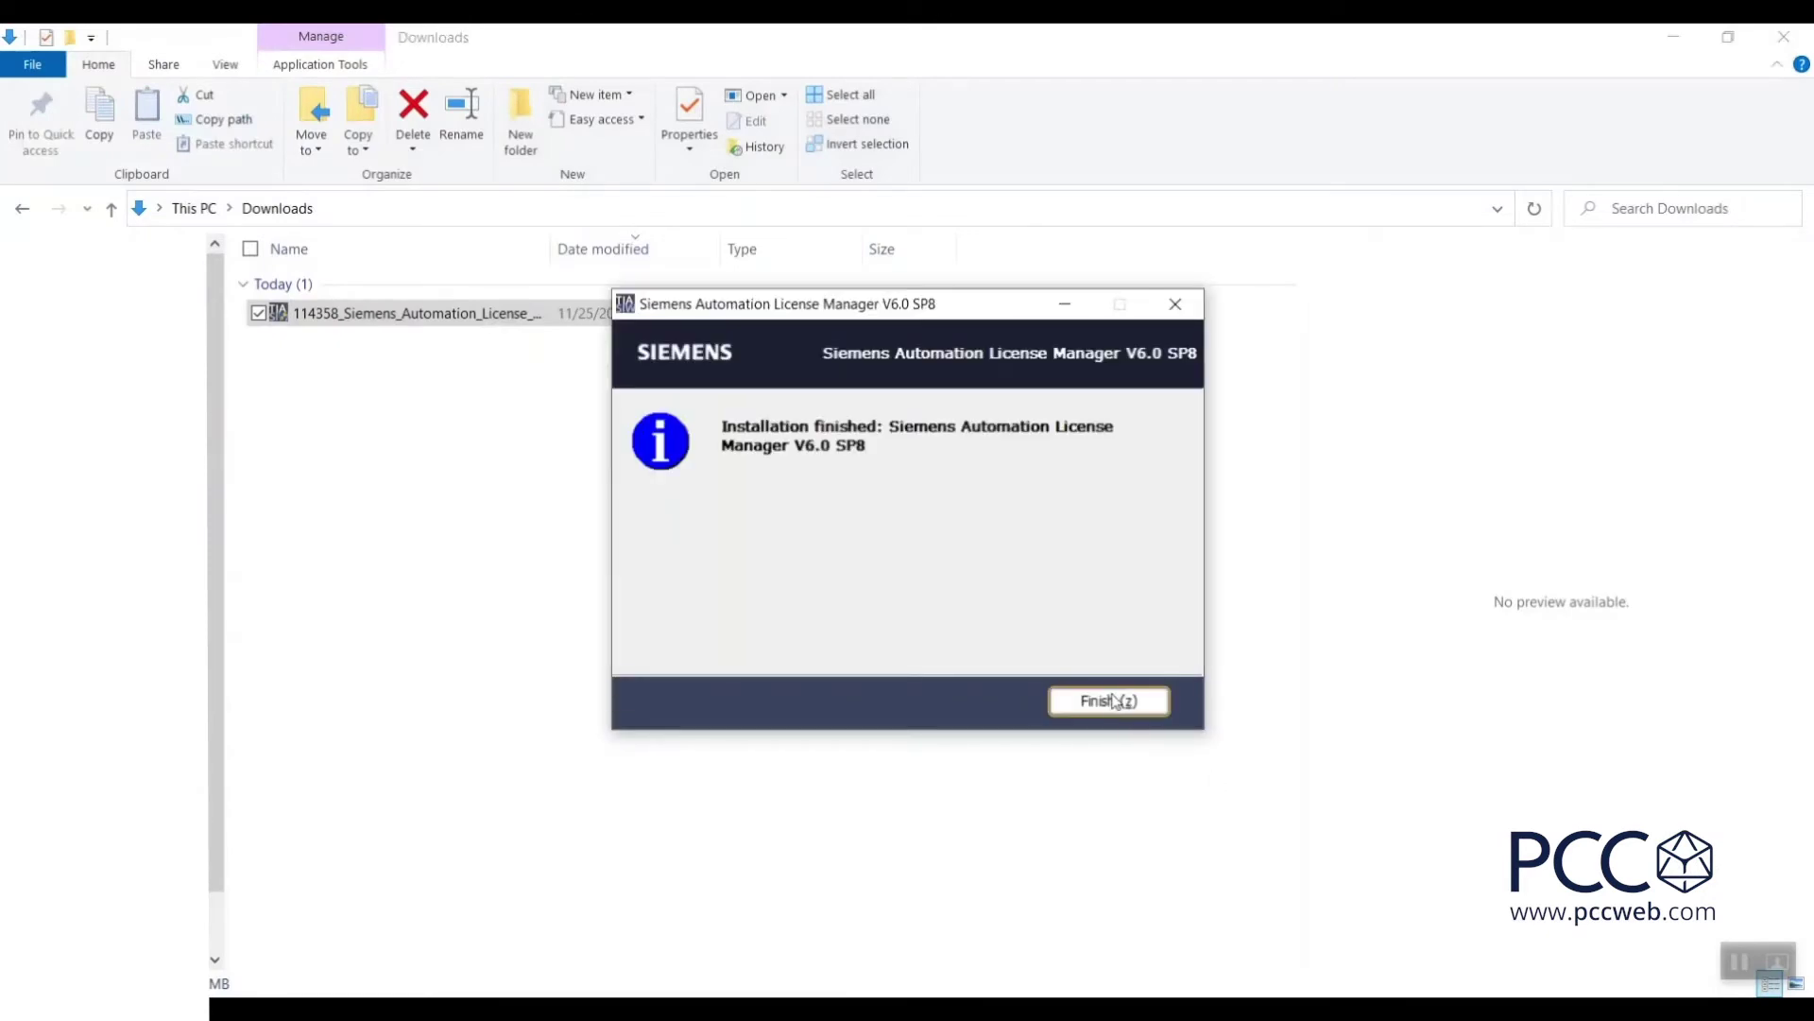
# Dismiss the installation-finished message and launch Automation License Manager from its desktop icon.
pyautogui.click(1116, 700)
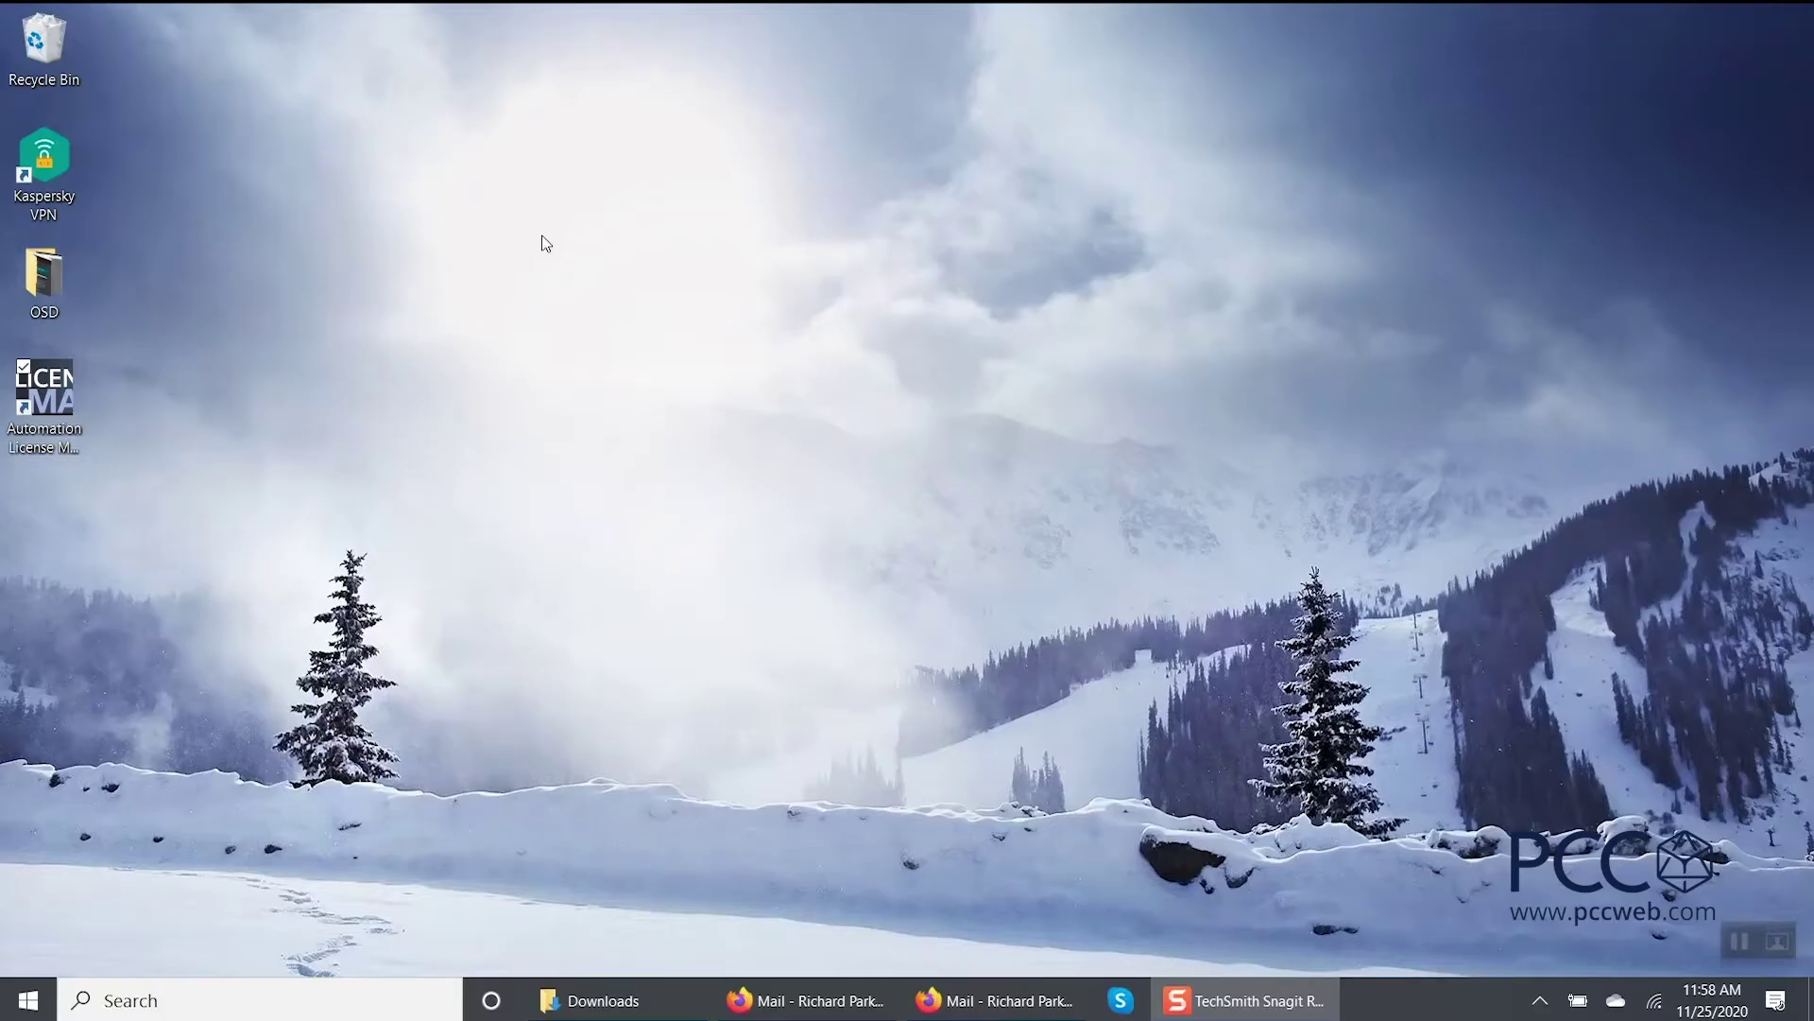
pyautogui.doubleClick(38, 404)
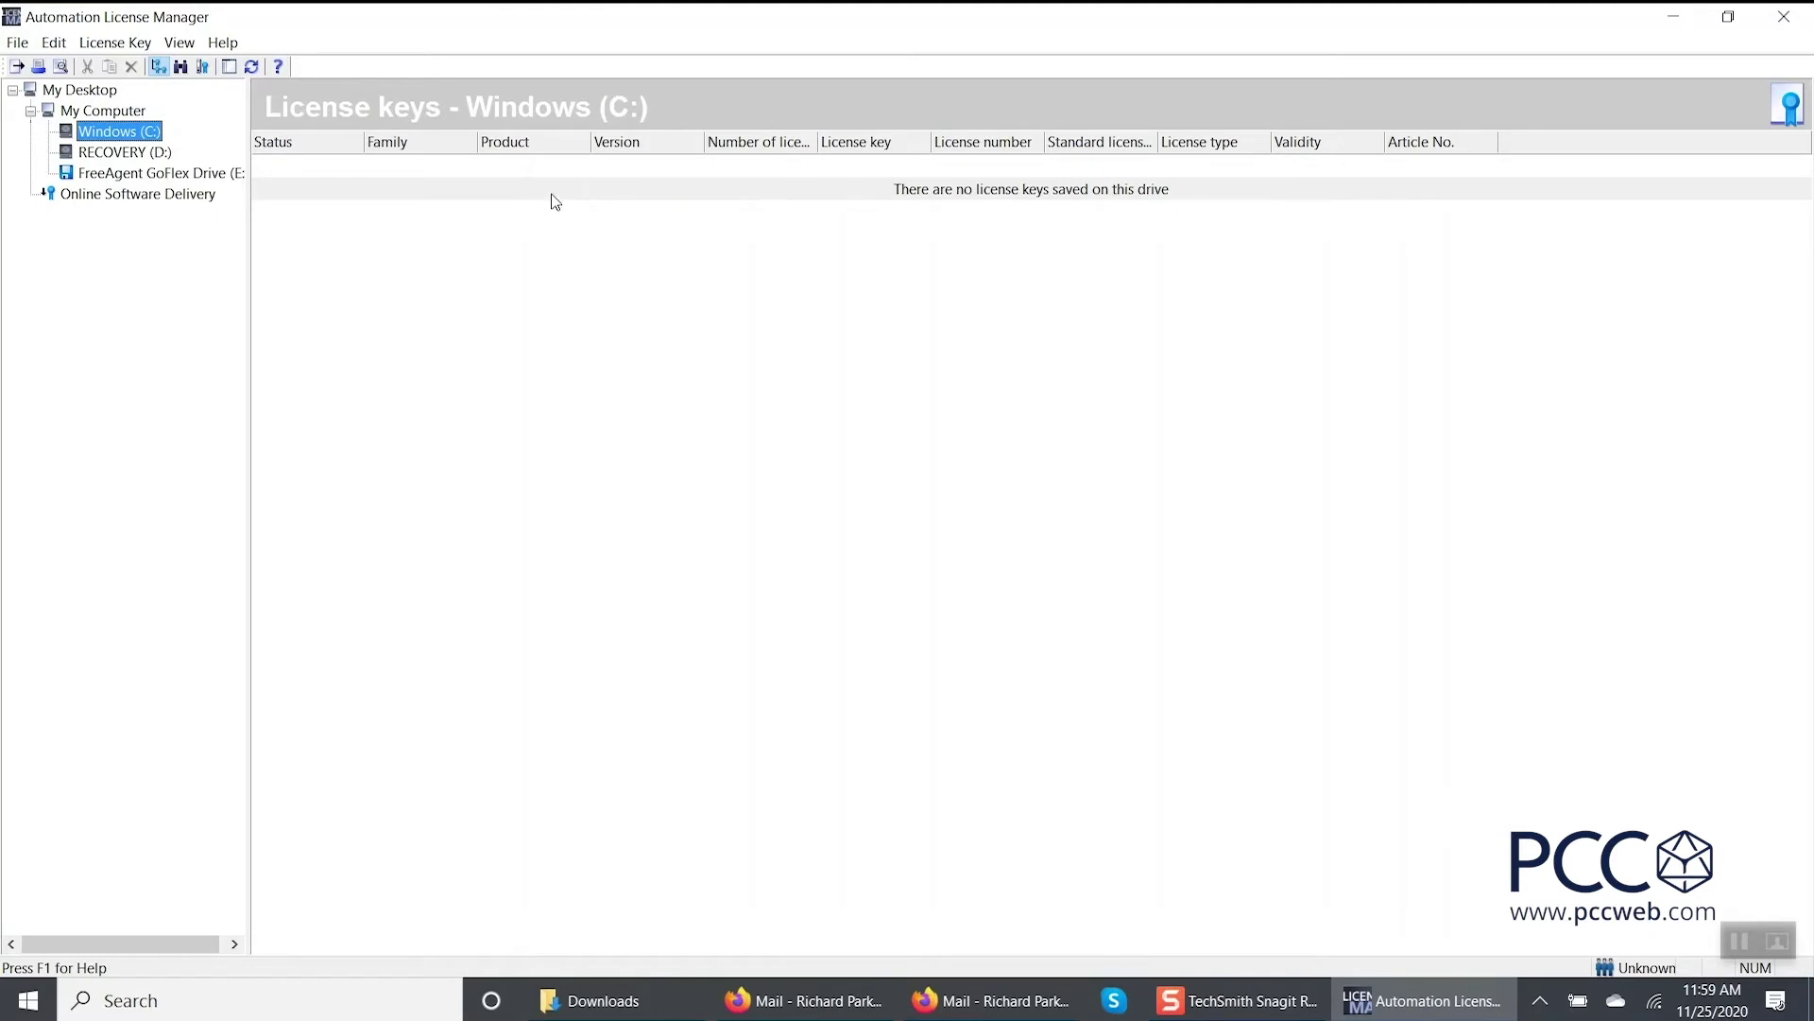
# Log in to Online Software Delivery with the Siemens account credentials.
pyautogui.click(163, 202)
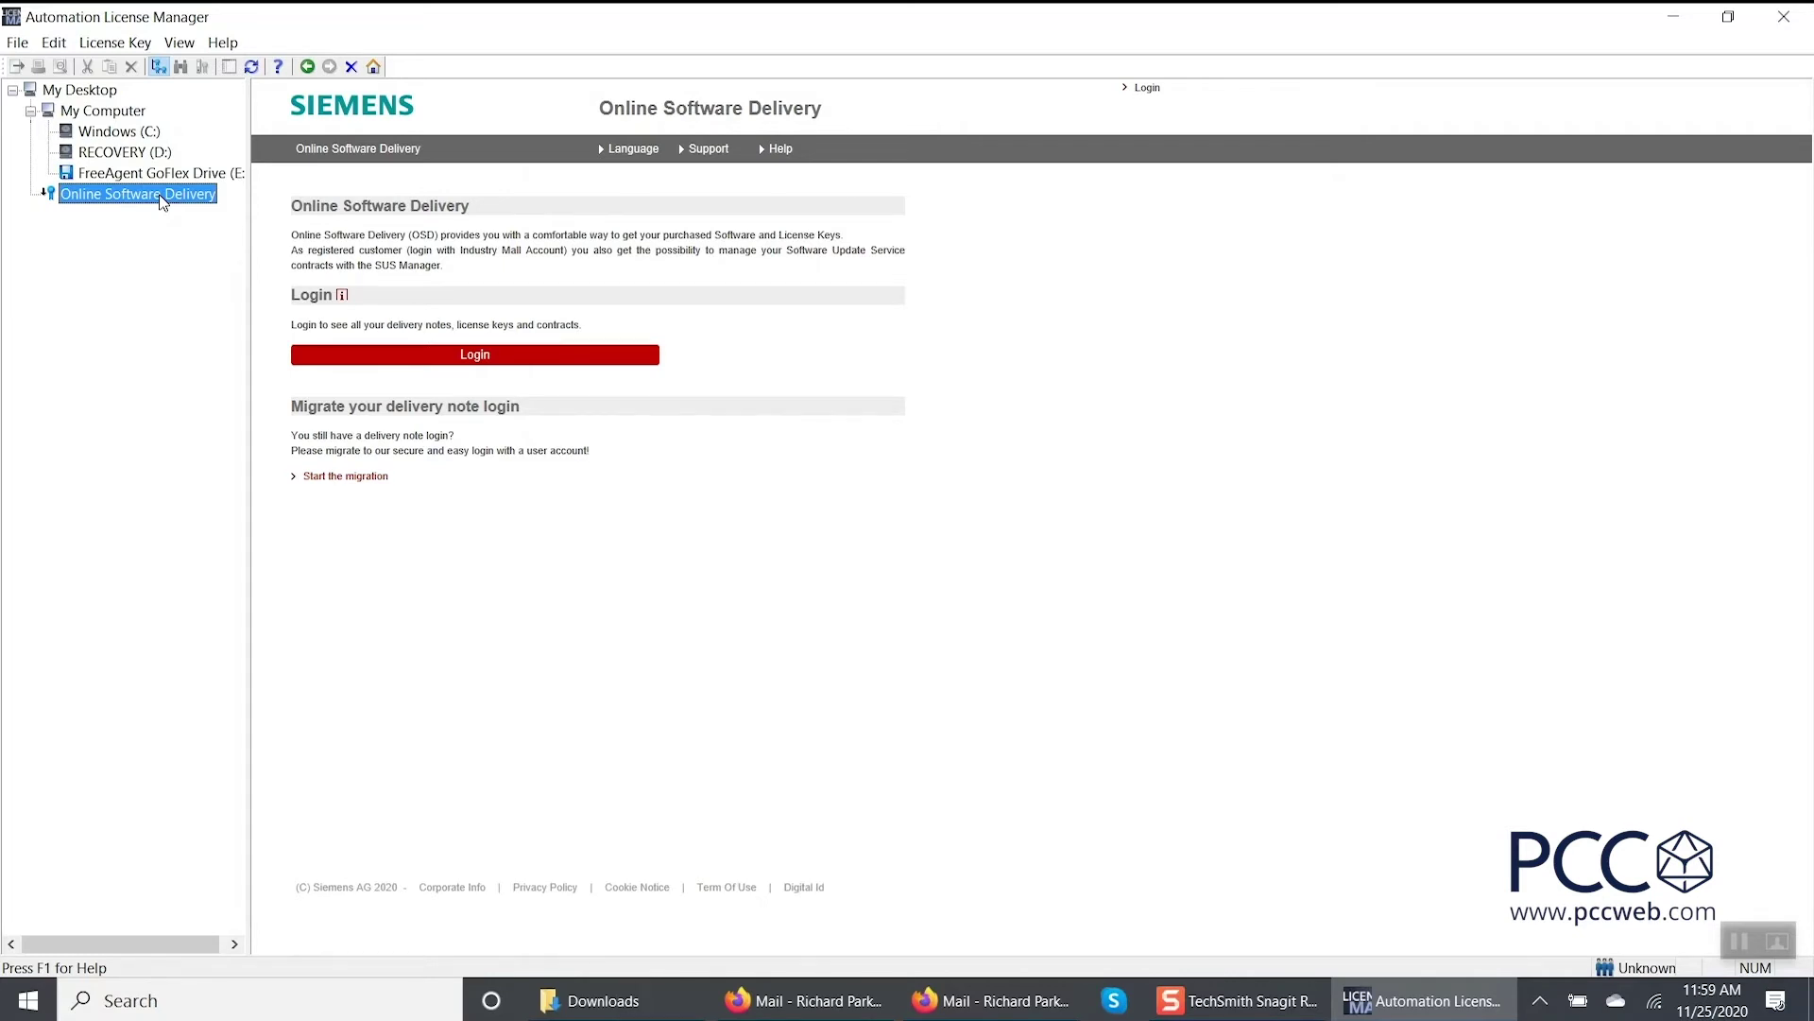
pyautogui.click(409, 355)
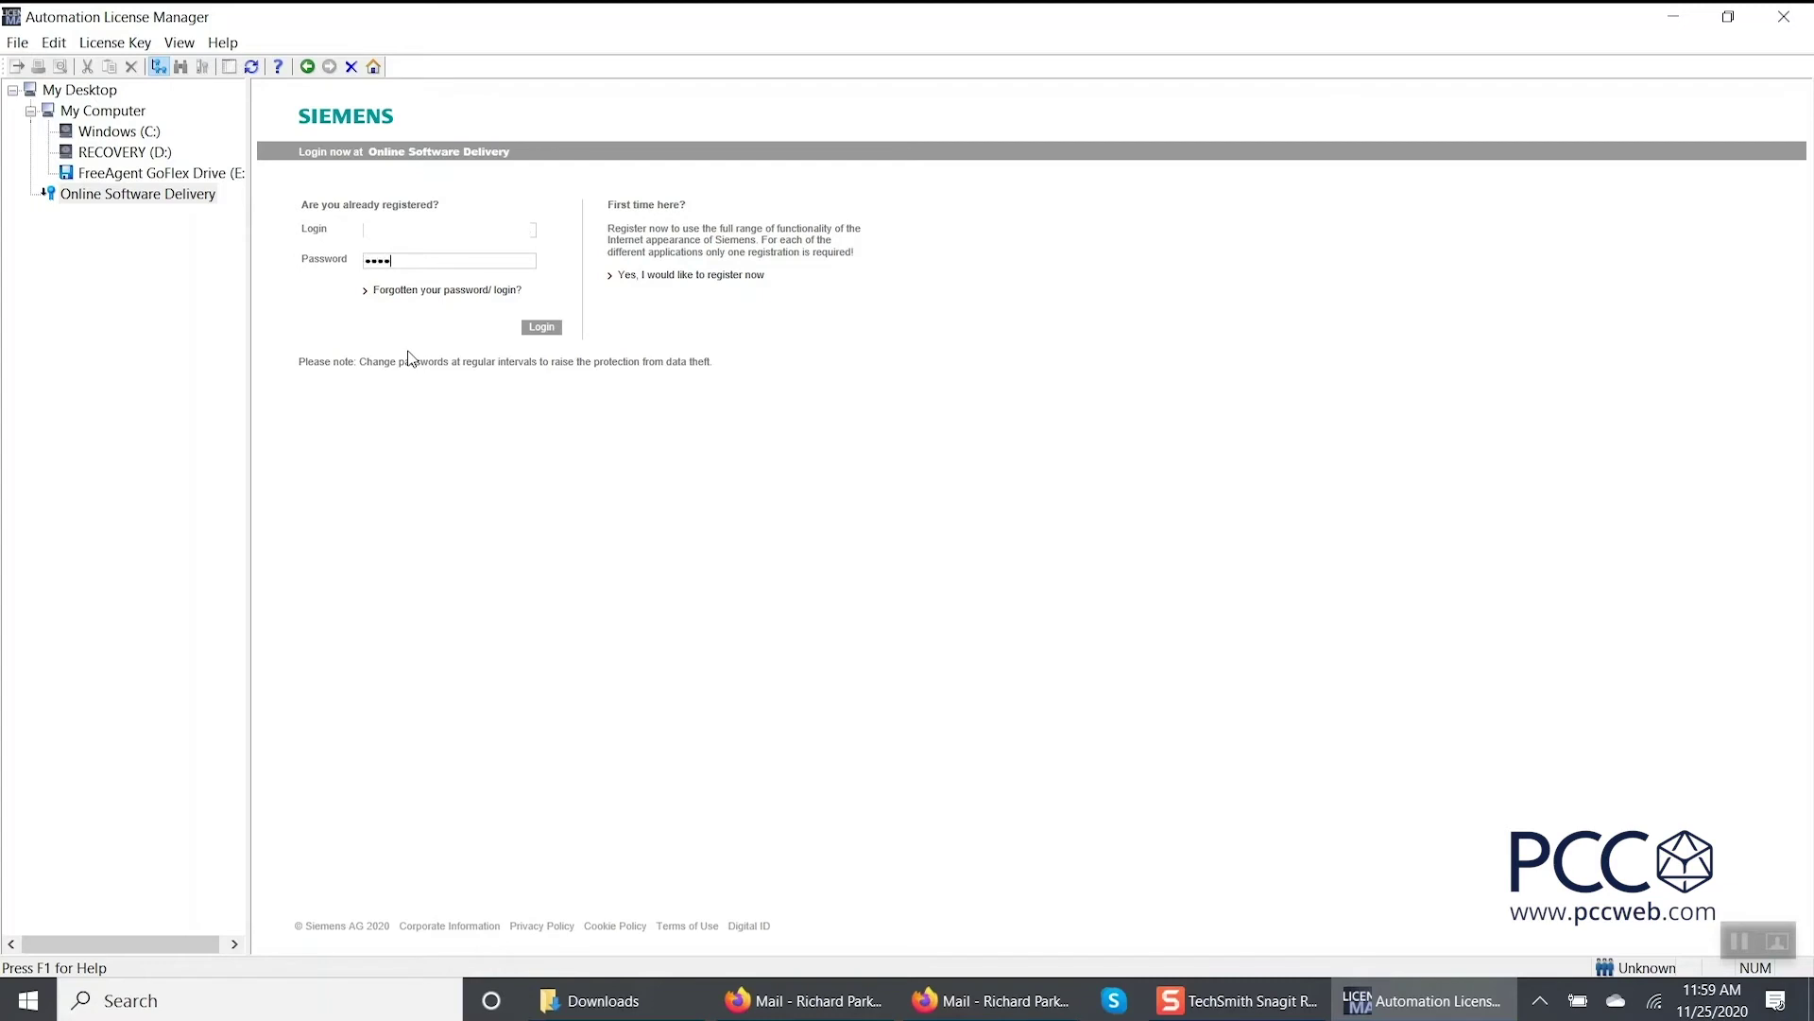
pyautogui.write('••')
pyautogui.click(537, 330)
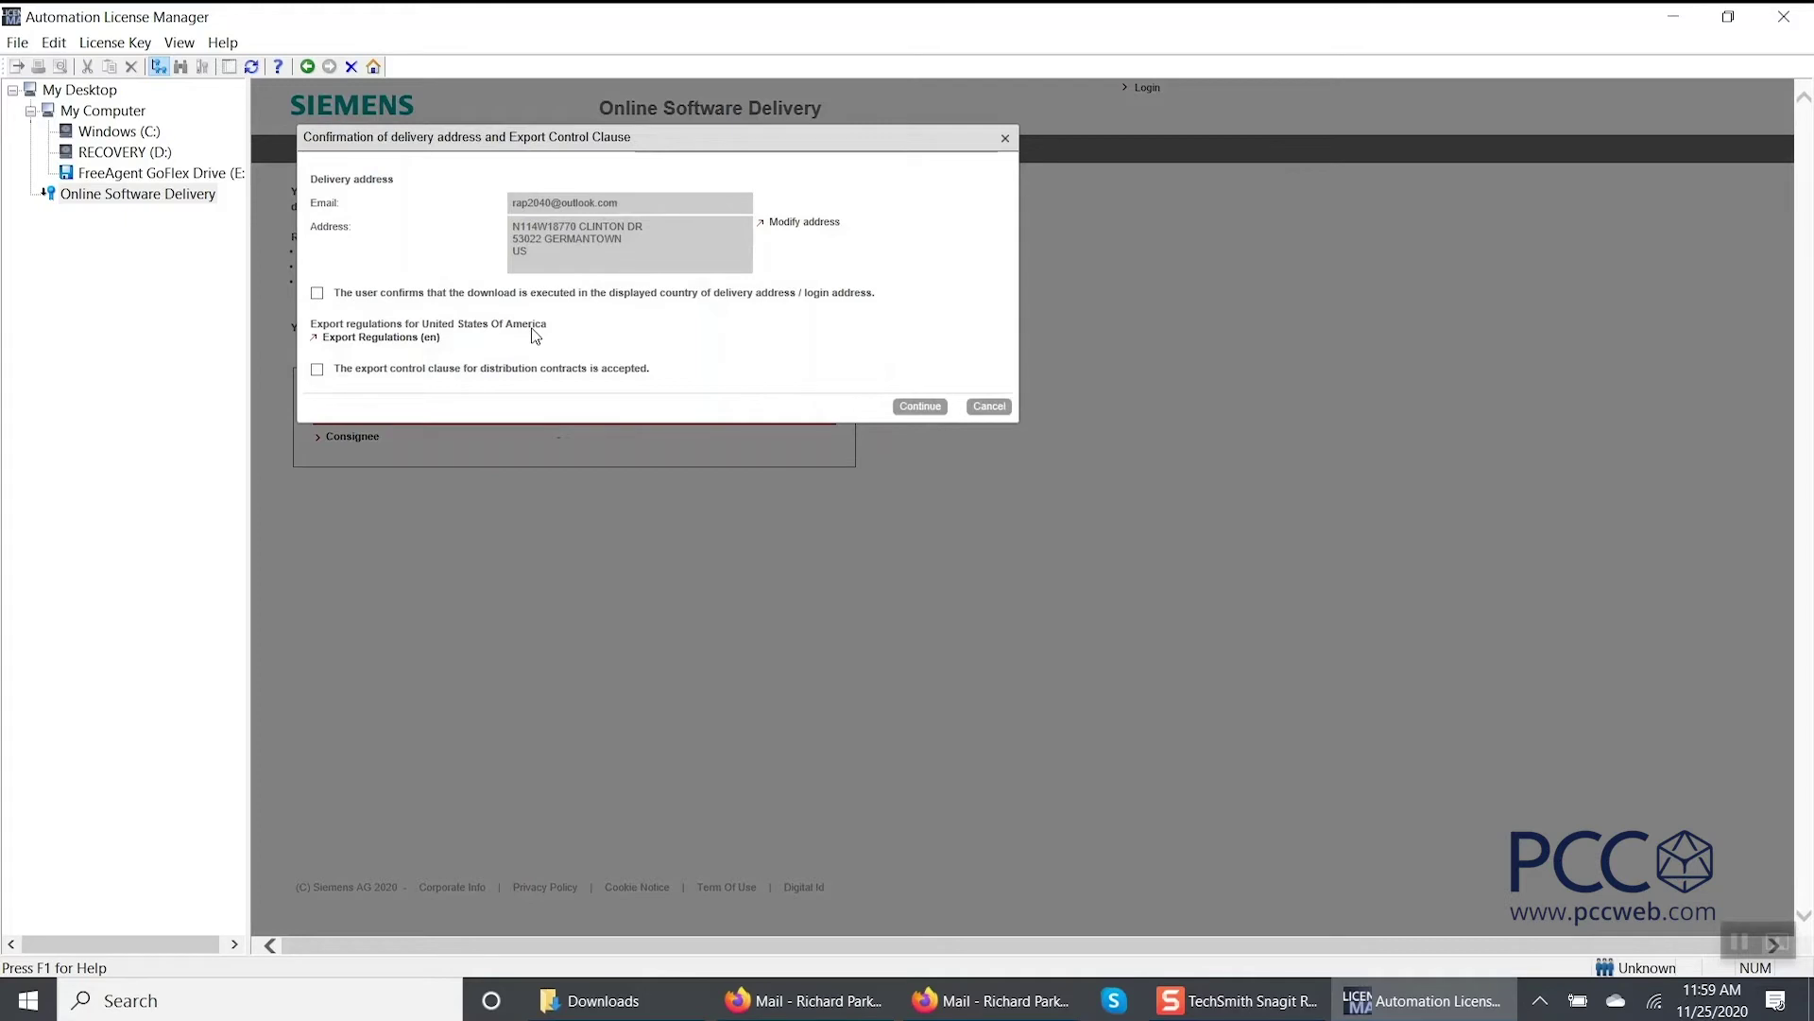
# Confirm the delivery-country and export-control clauses to list the SIMATIC Autom. Tool Adv. Powerp. V4 DL order.
pyautogui.click(316, 295)
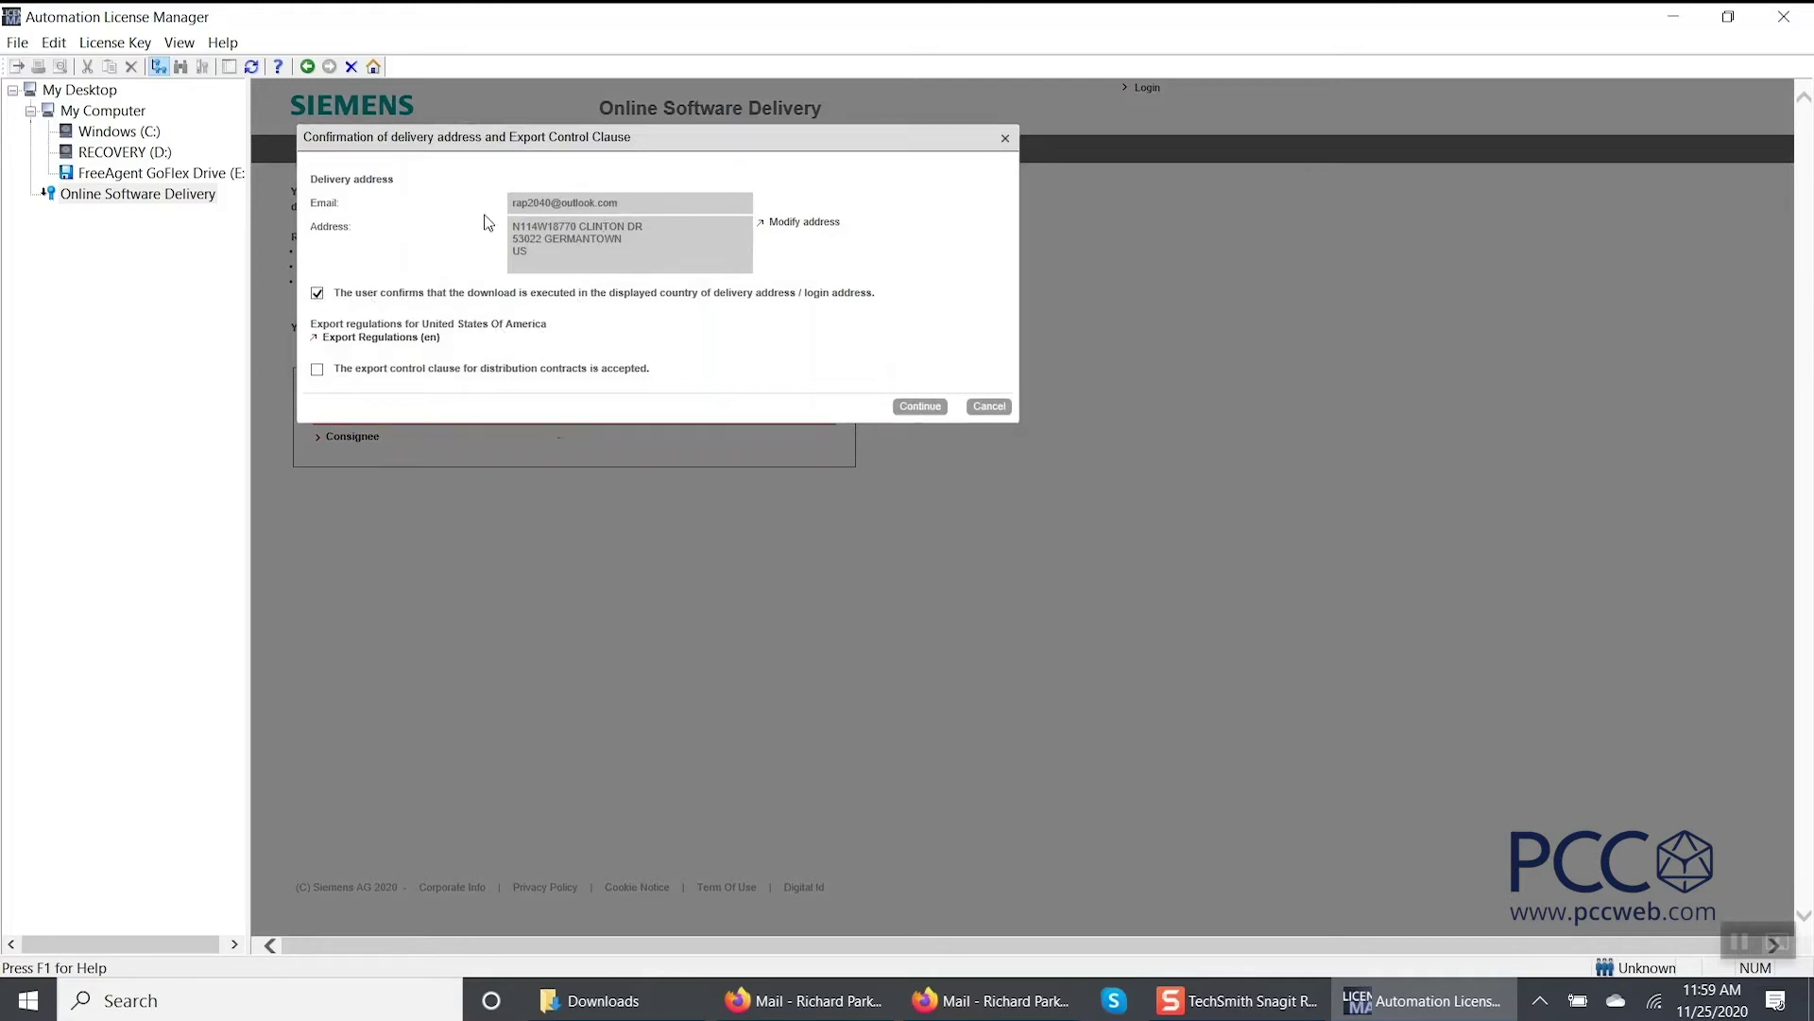
pyautogui.click(317, 370)
pyautogui.click(919, 407)
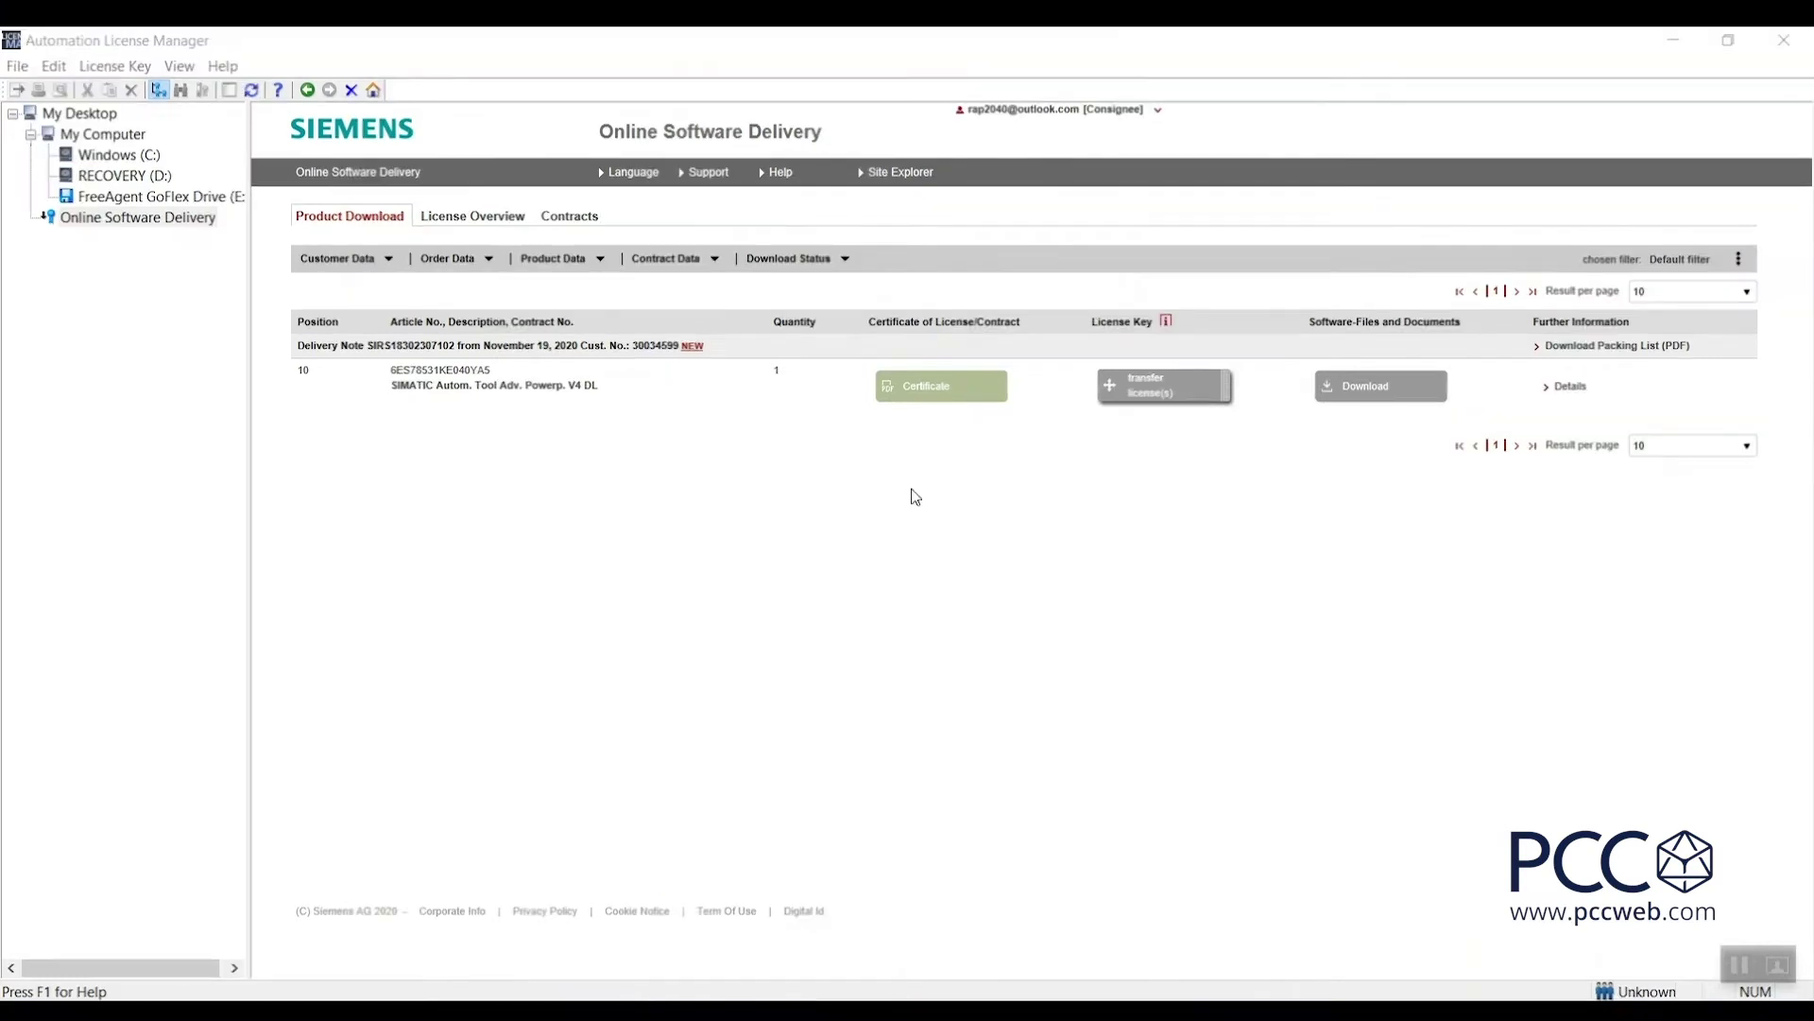
# Save the order's license certificate PDF to the Desktop and open it.
pyautogui.click(943, 399)
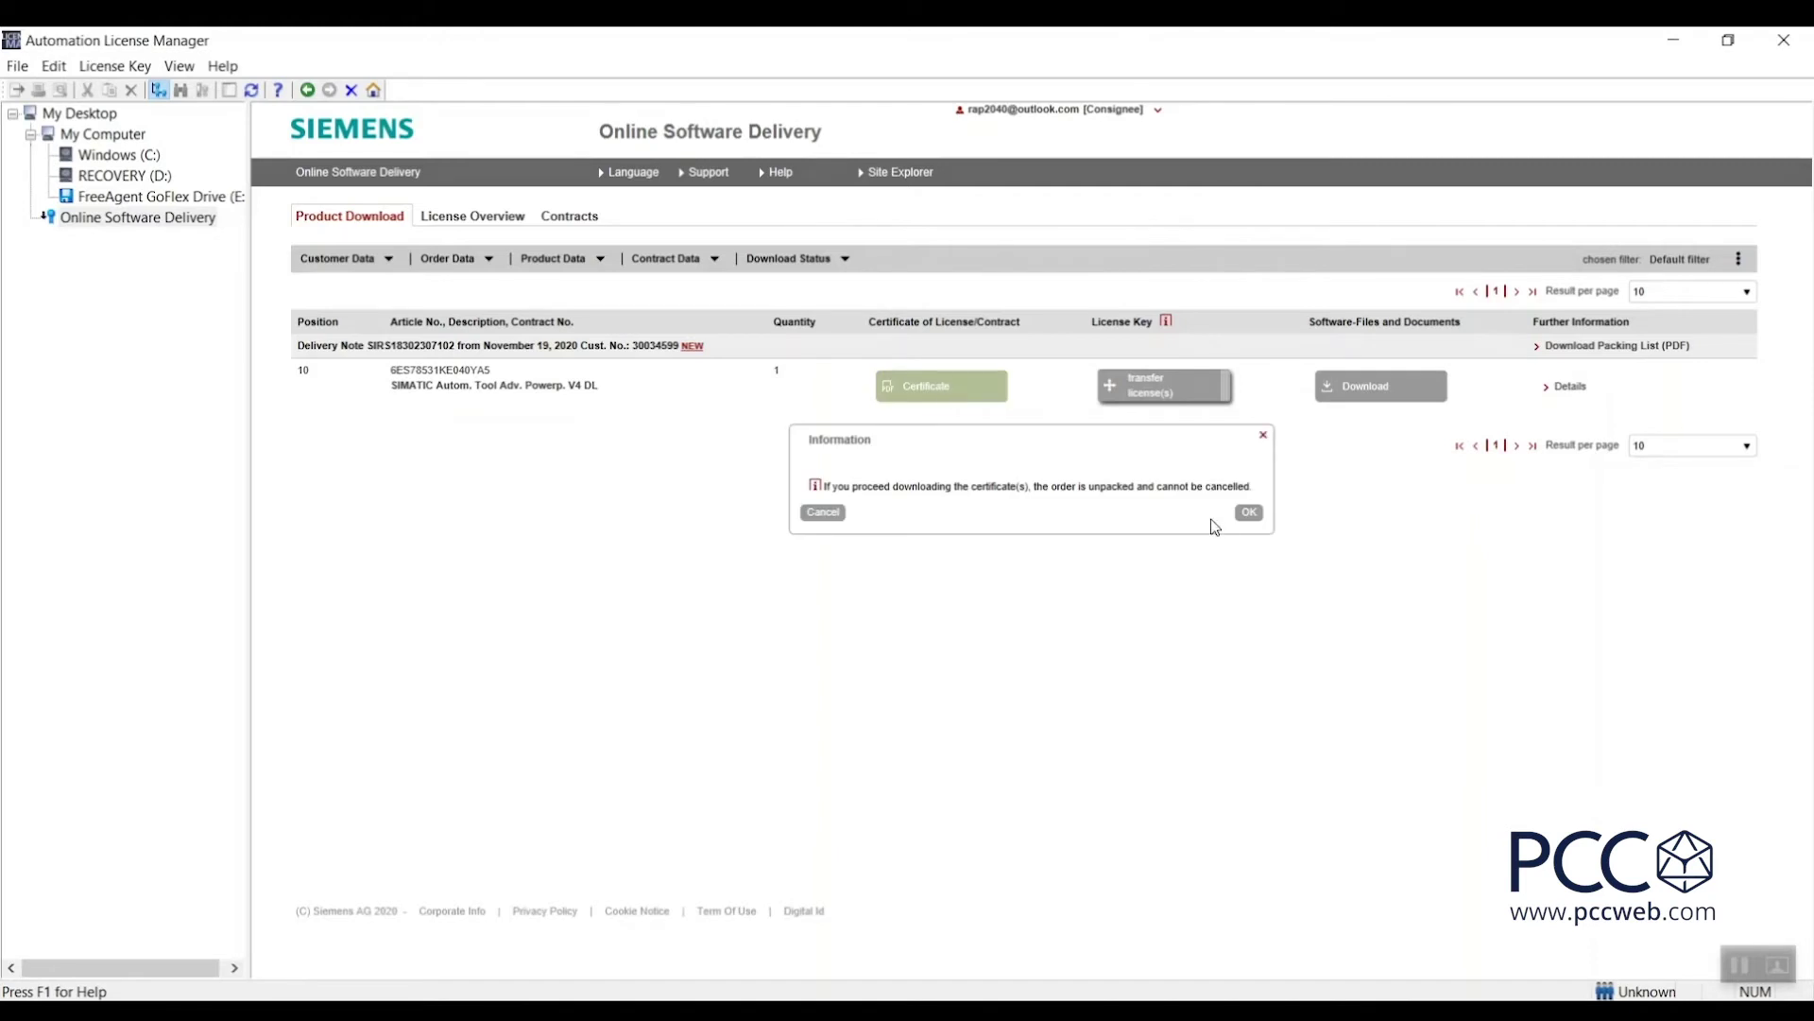
pyautogui.click(1249, 515)
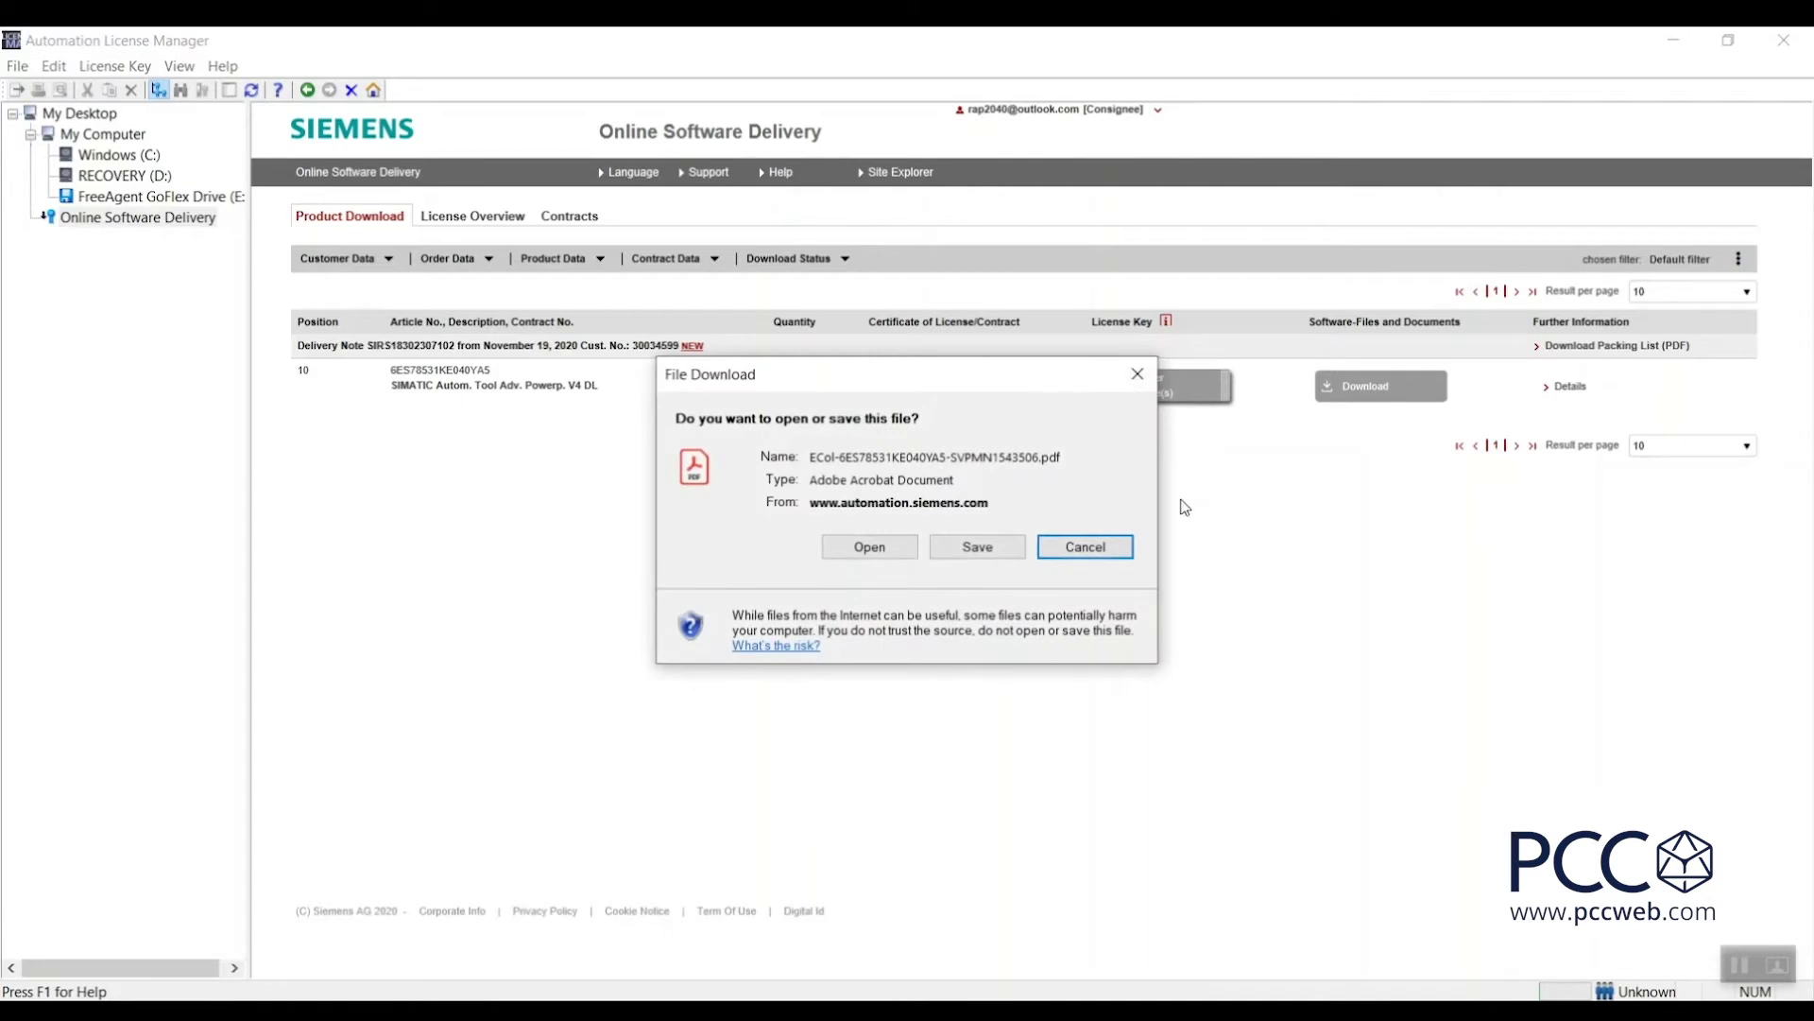
pyautogui.click(983, 546)
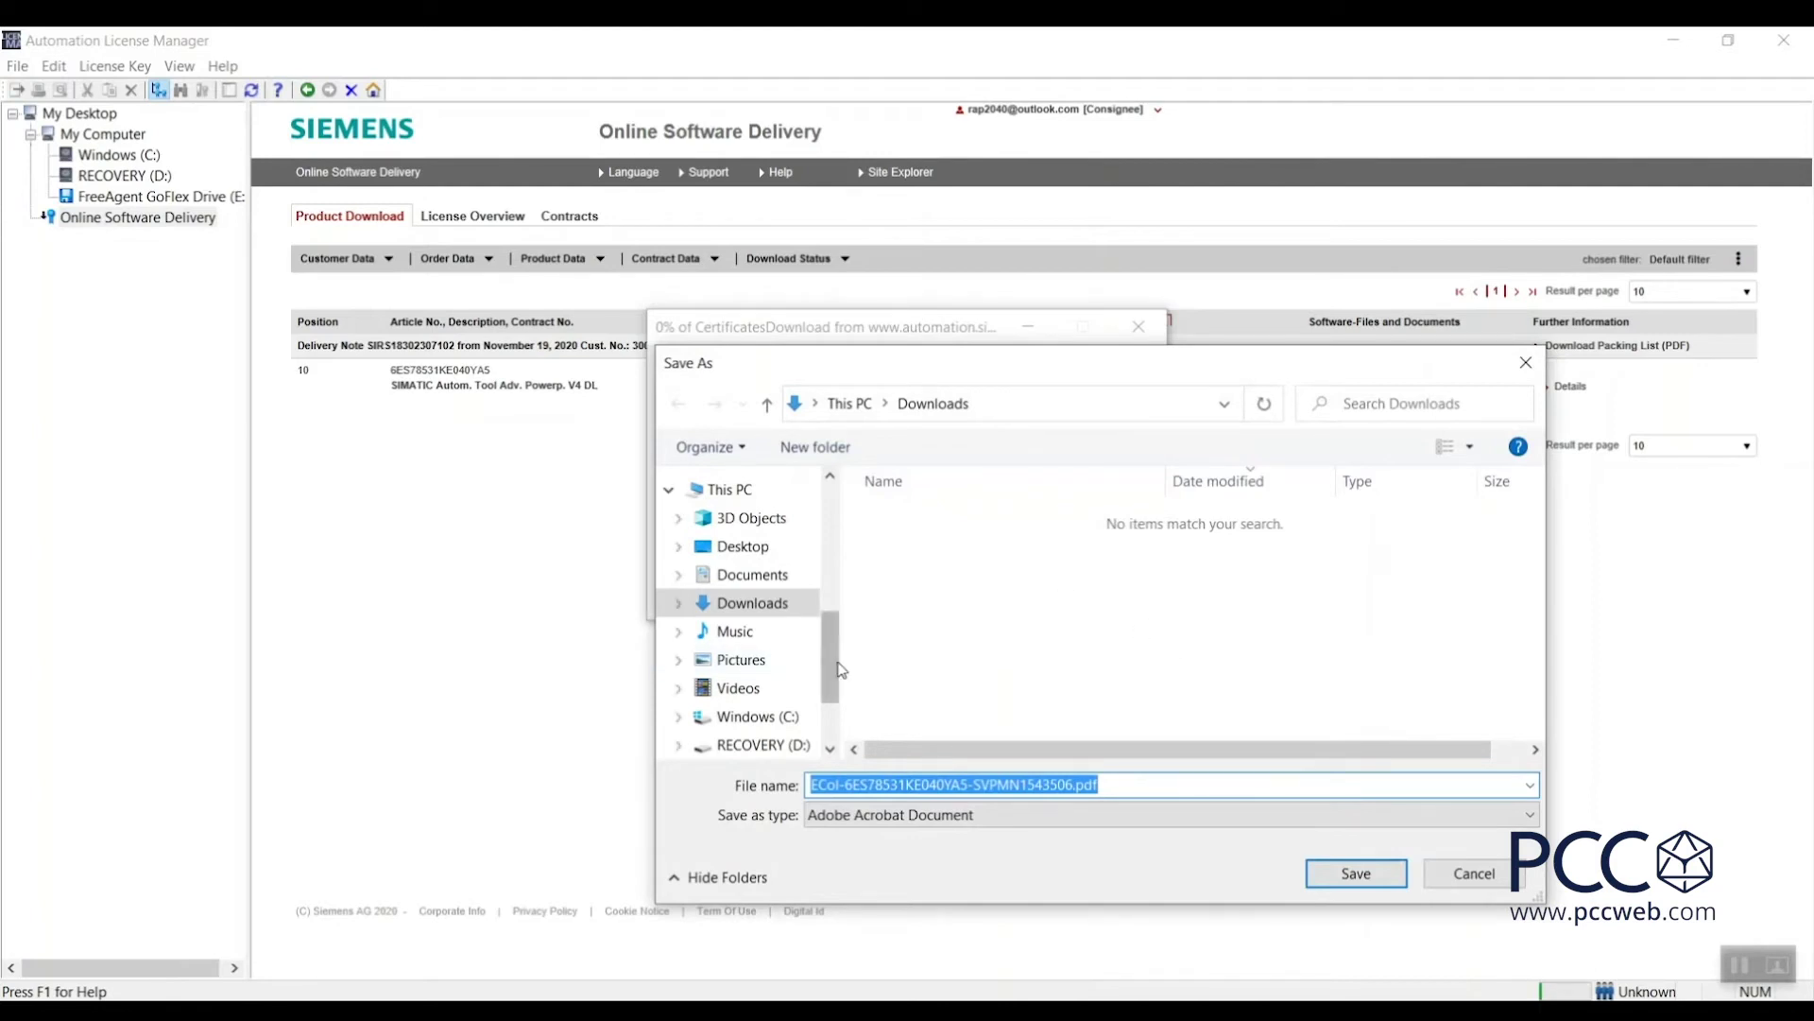
pyautogui.moveTo(836, 673)
pyautogui.mouseDown()
pyautogui.moveTo(836, 571)
pyautogui.moveTo(835, 639)
pyautogui.mouseUp()
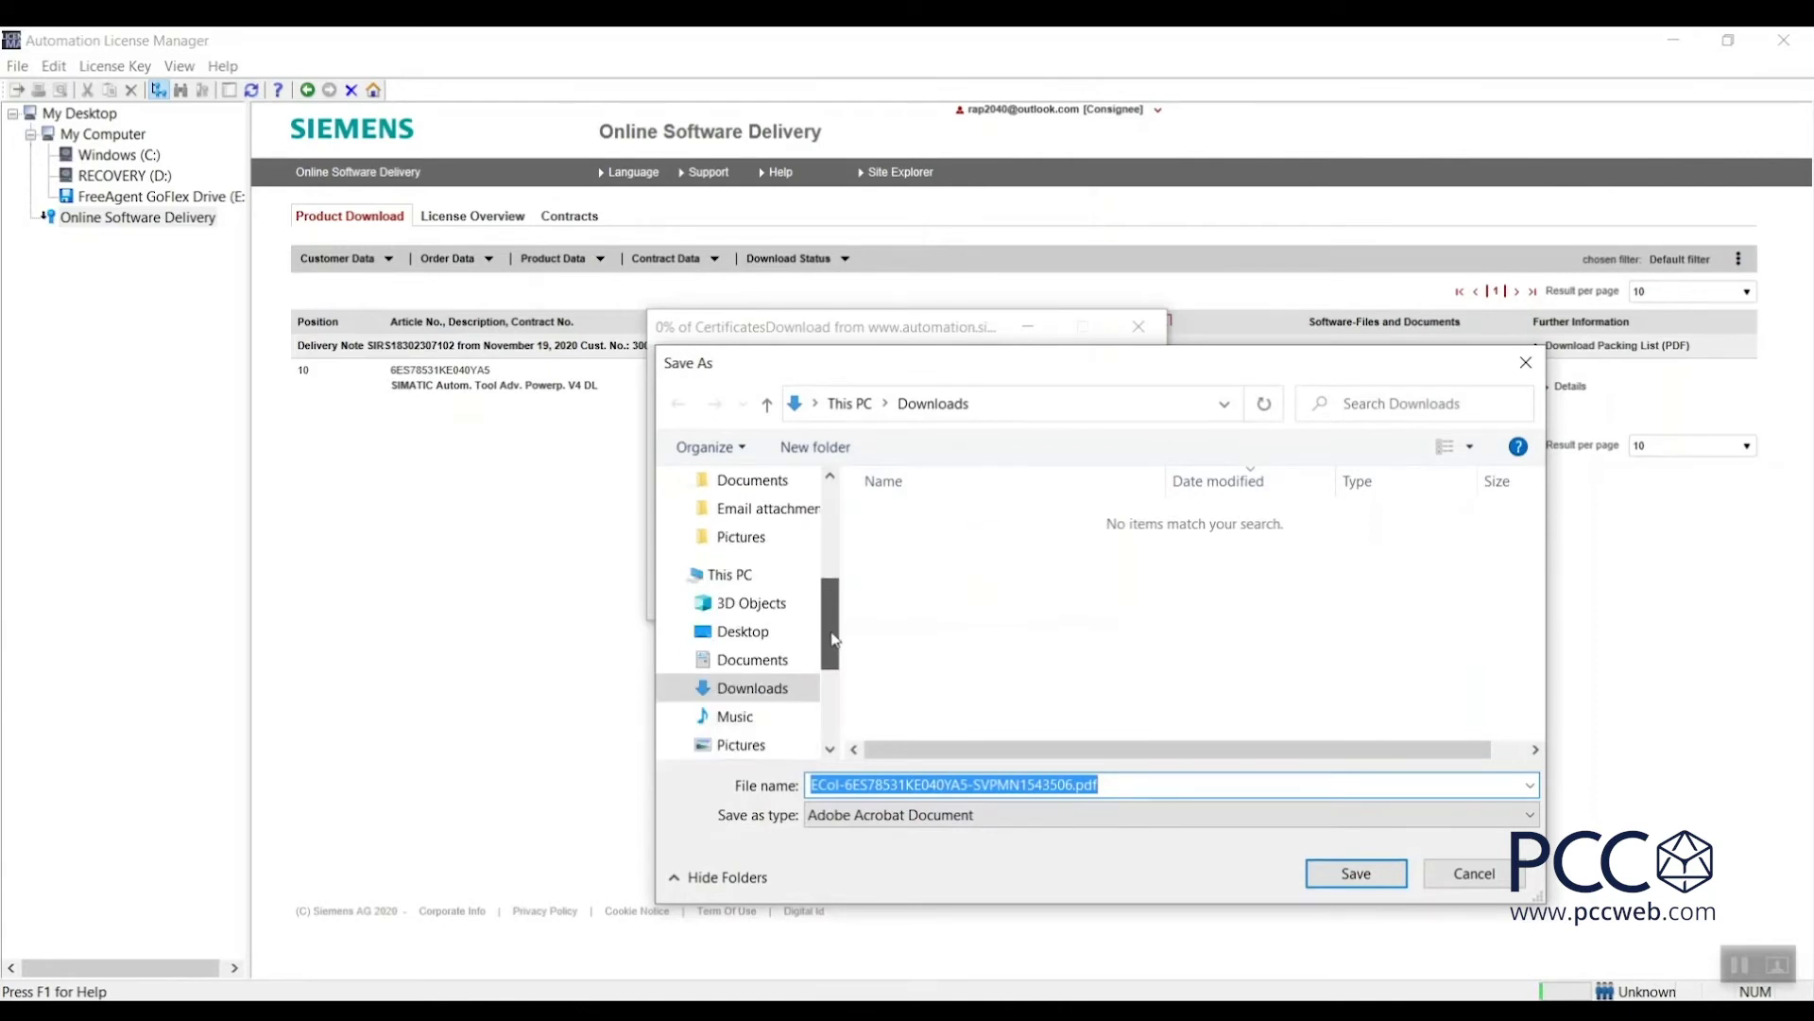
pyautogui.click(778, 632)
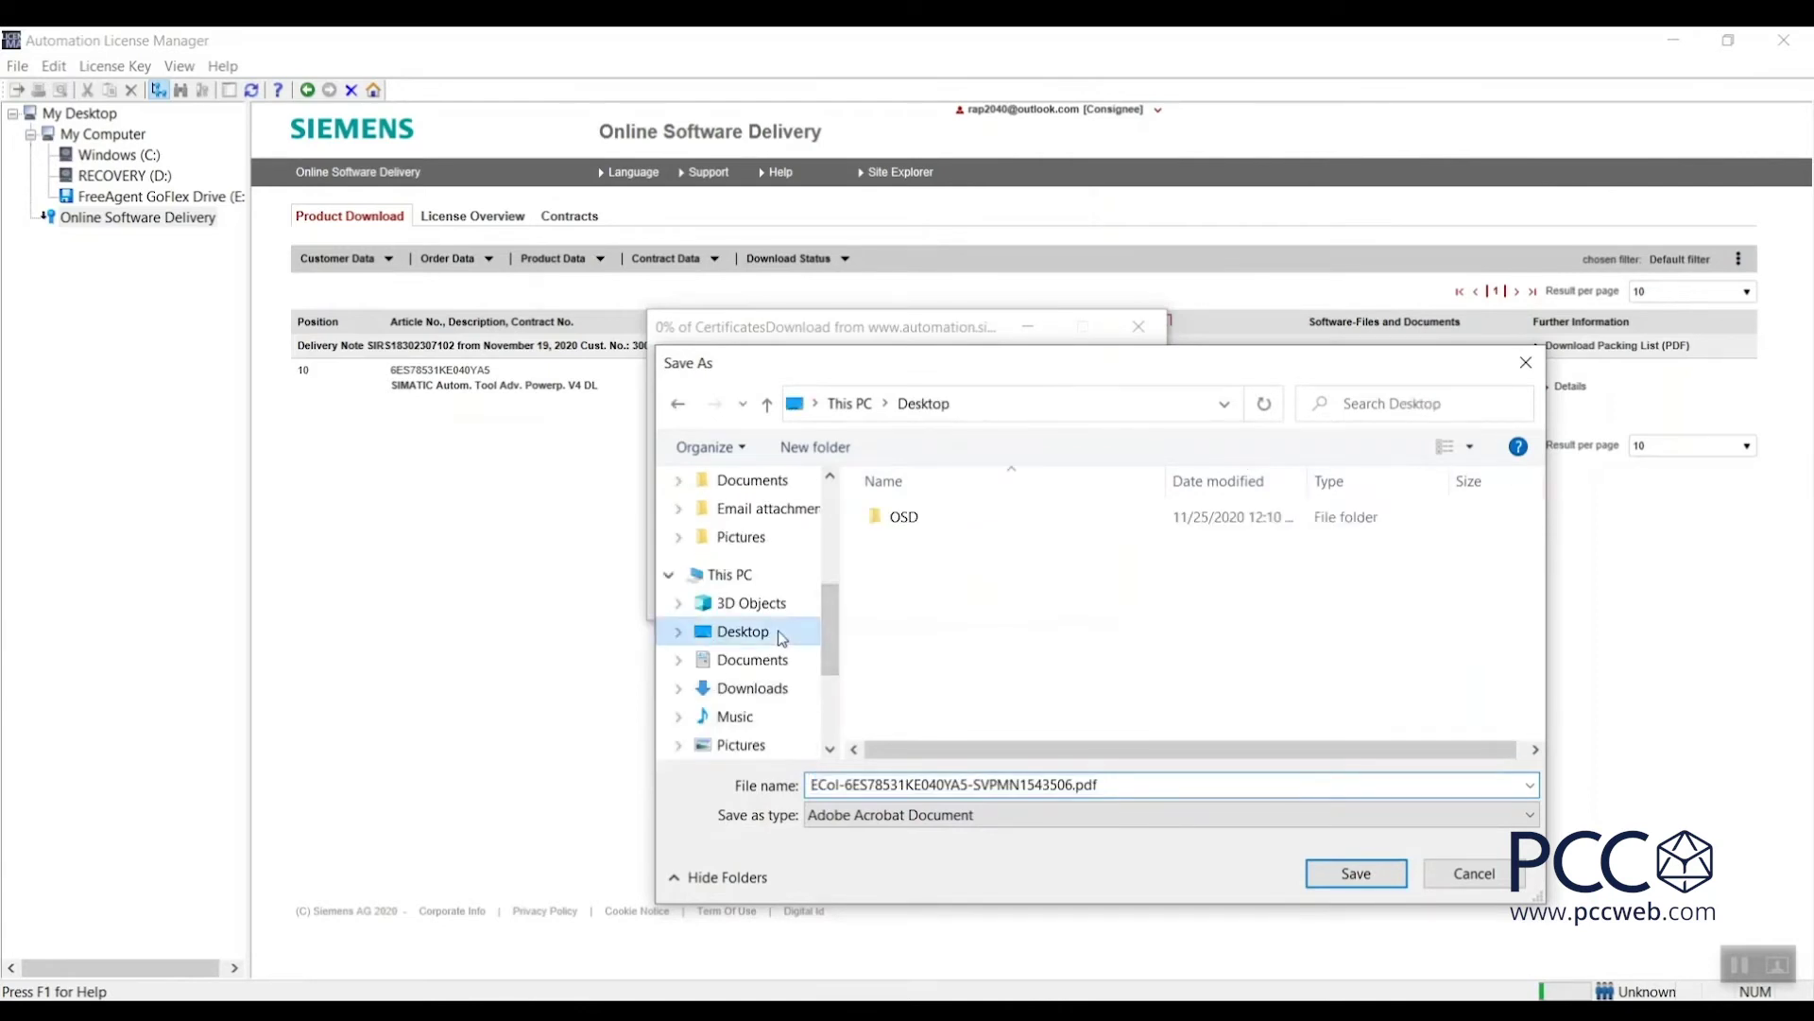
pyautogui.click(1340, 870)
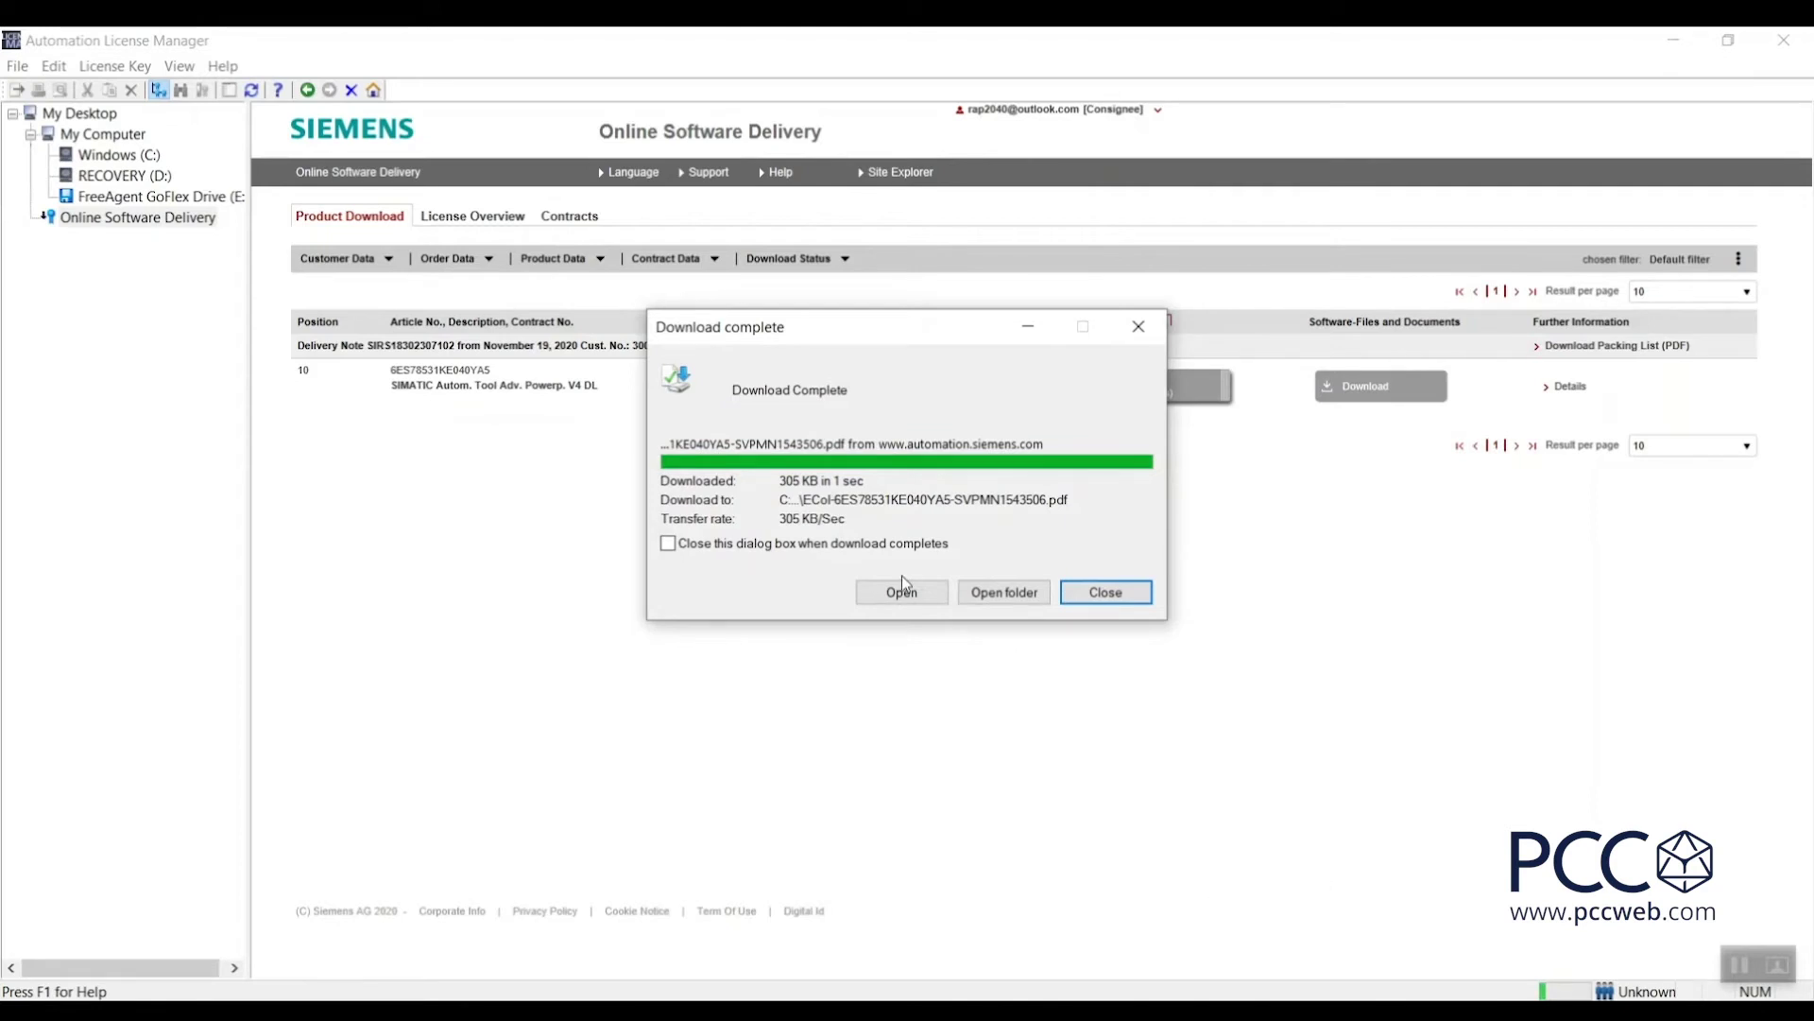
pyautogui.click(884, 591)
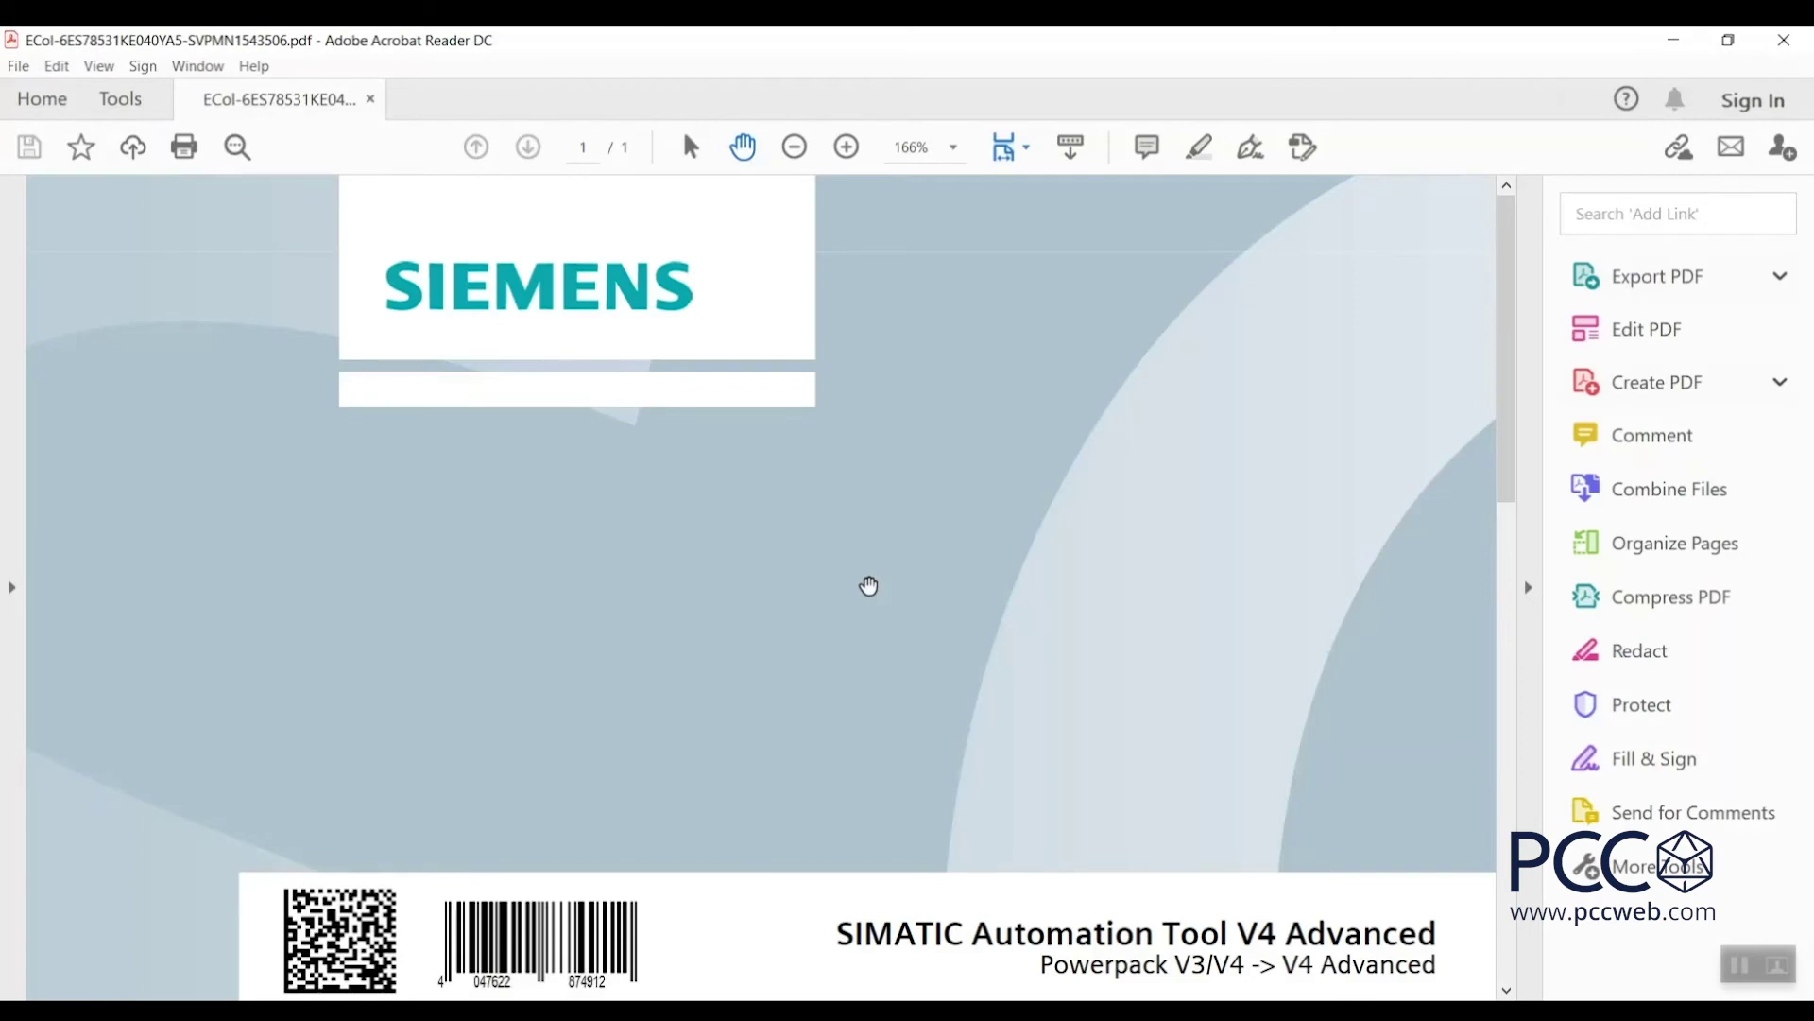
# Zoom the certificate out to 75% so the whole page is visible.
pyautogui.click(795, 147)
pyautogui.click(795, 148)
pyautogui.click(795, 148)
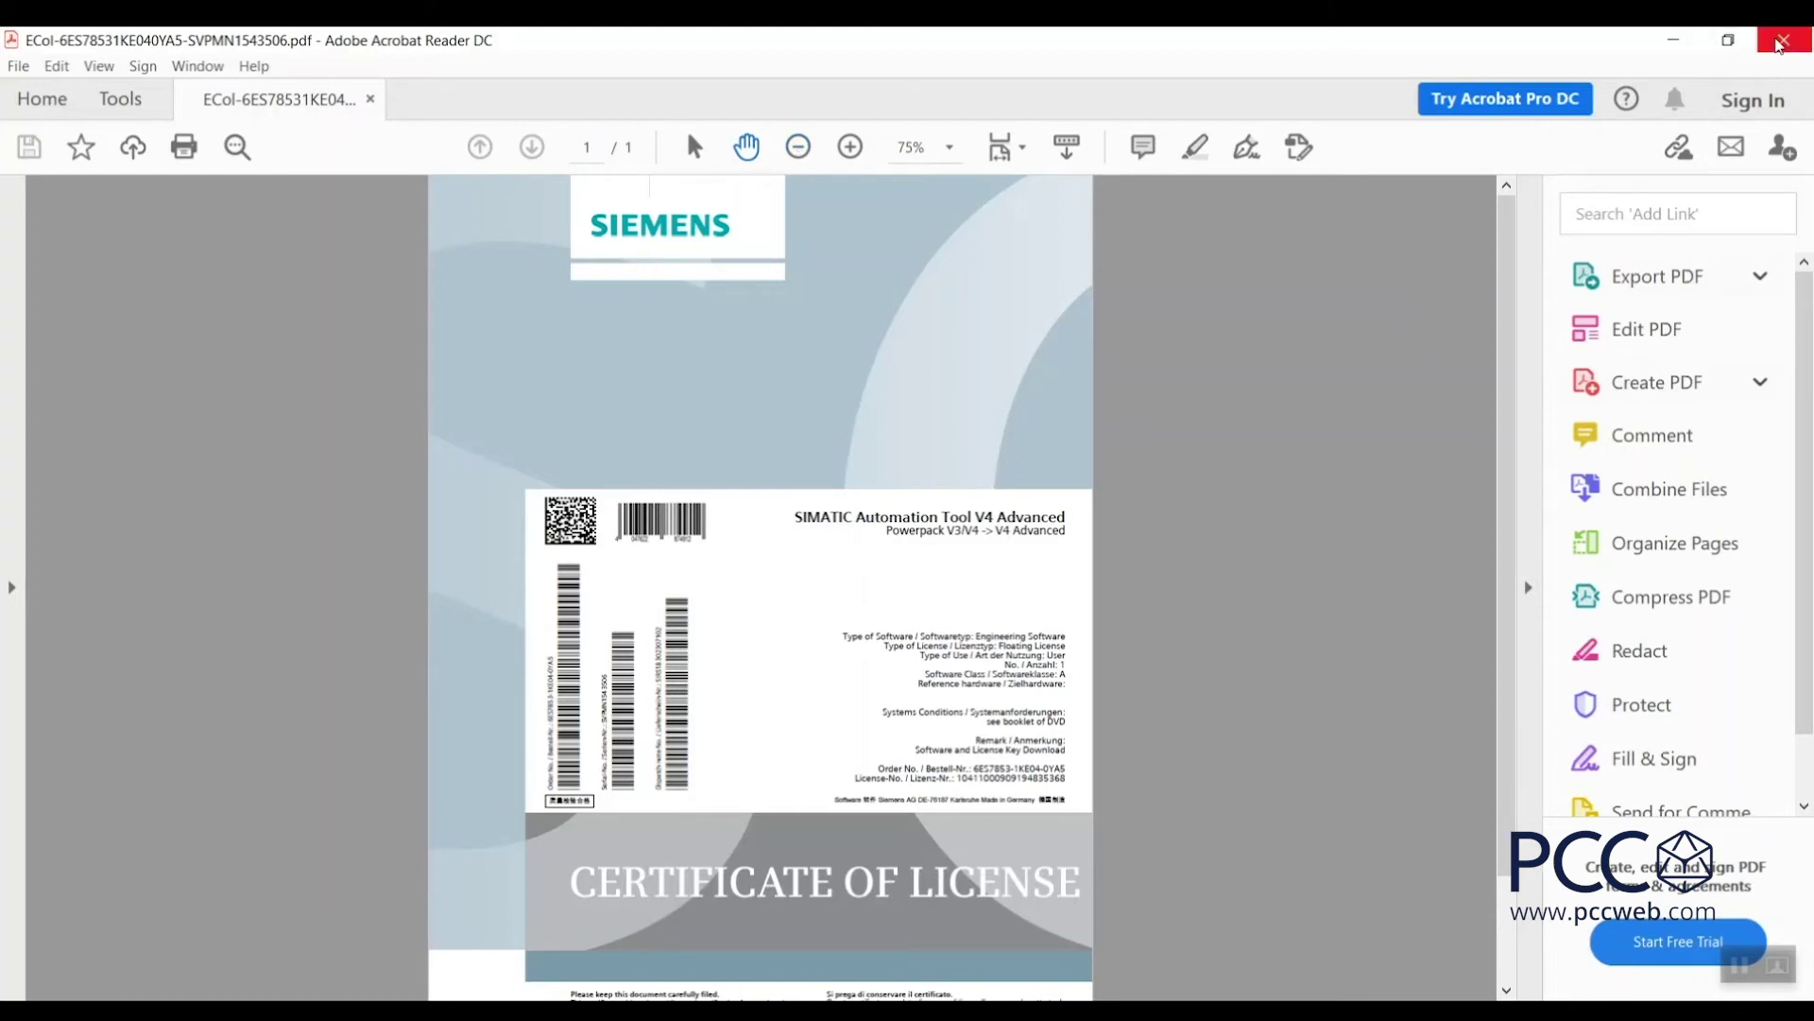
# Close the certificate PDF and drag the license transfer onto Windows (C:).
pyautogui.click(1780, 43)
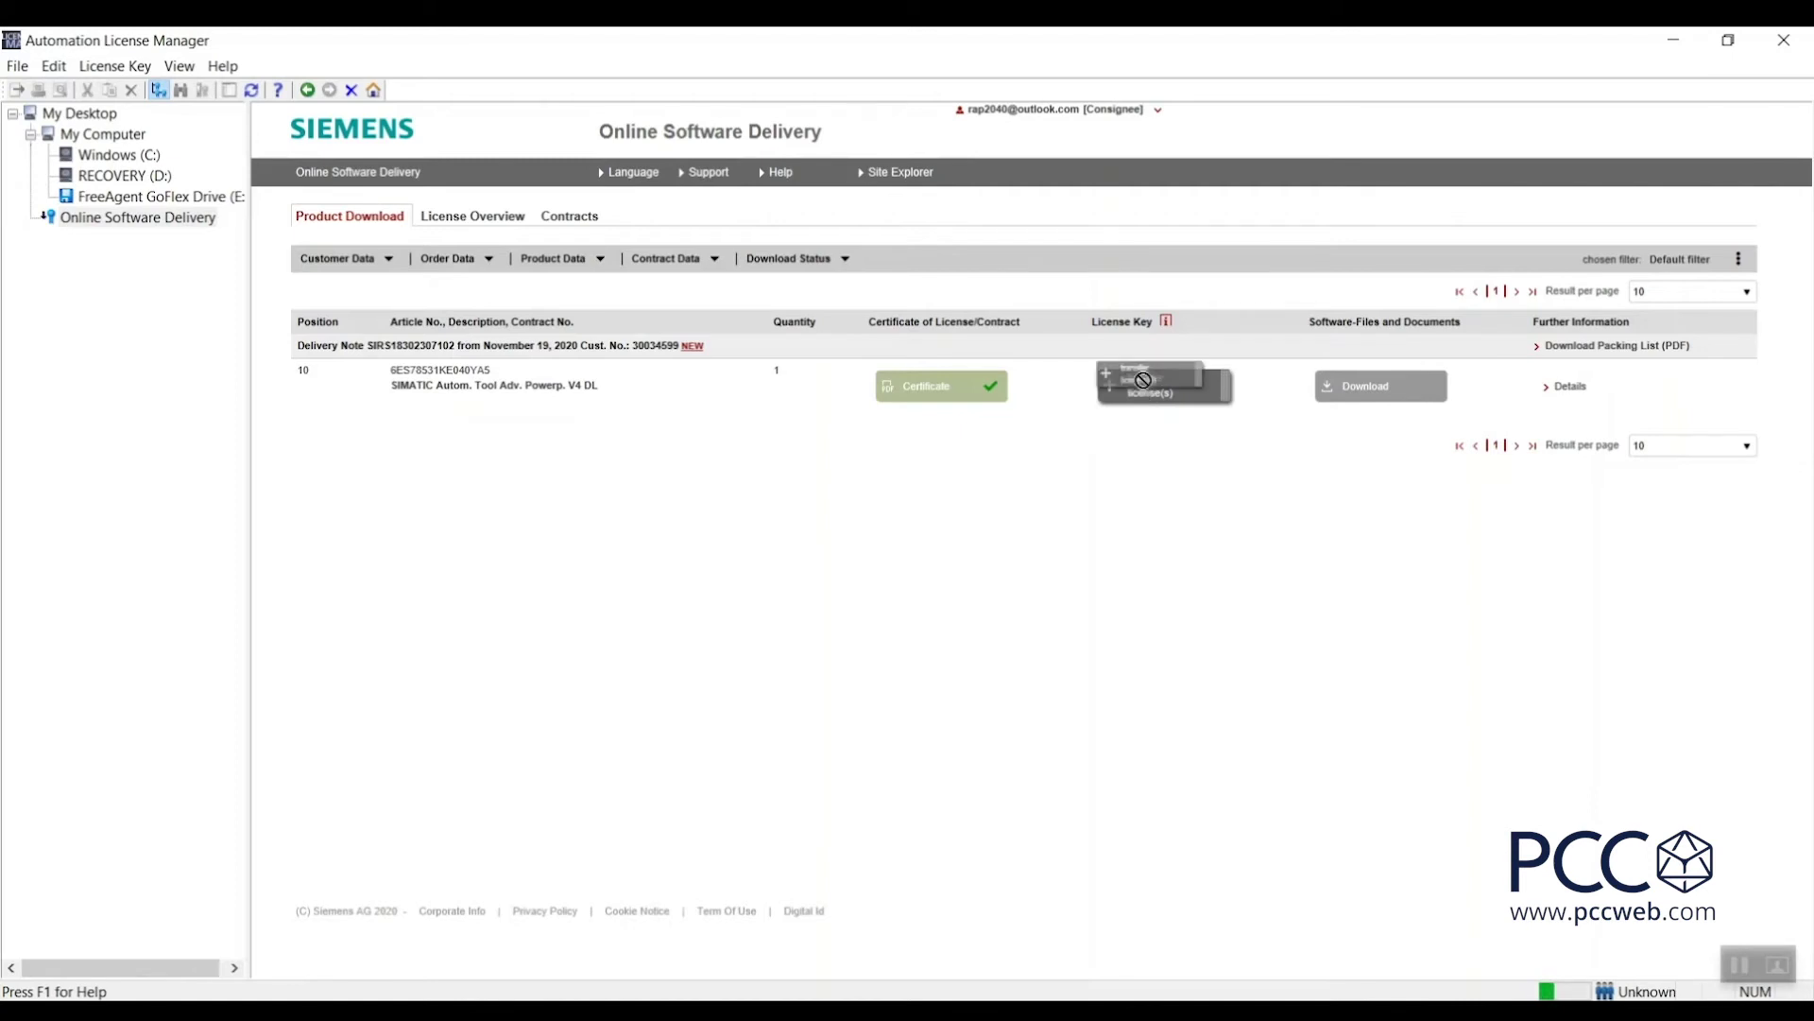
pyautogui.moveTo(1145, 397); pyautogui.dragTo(124, 162)
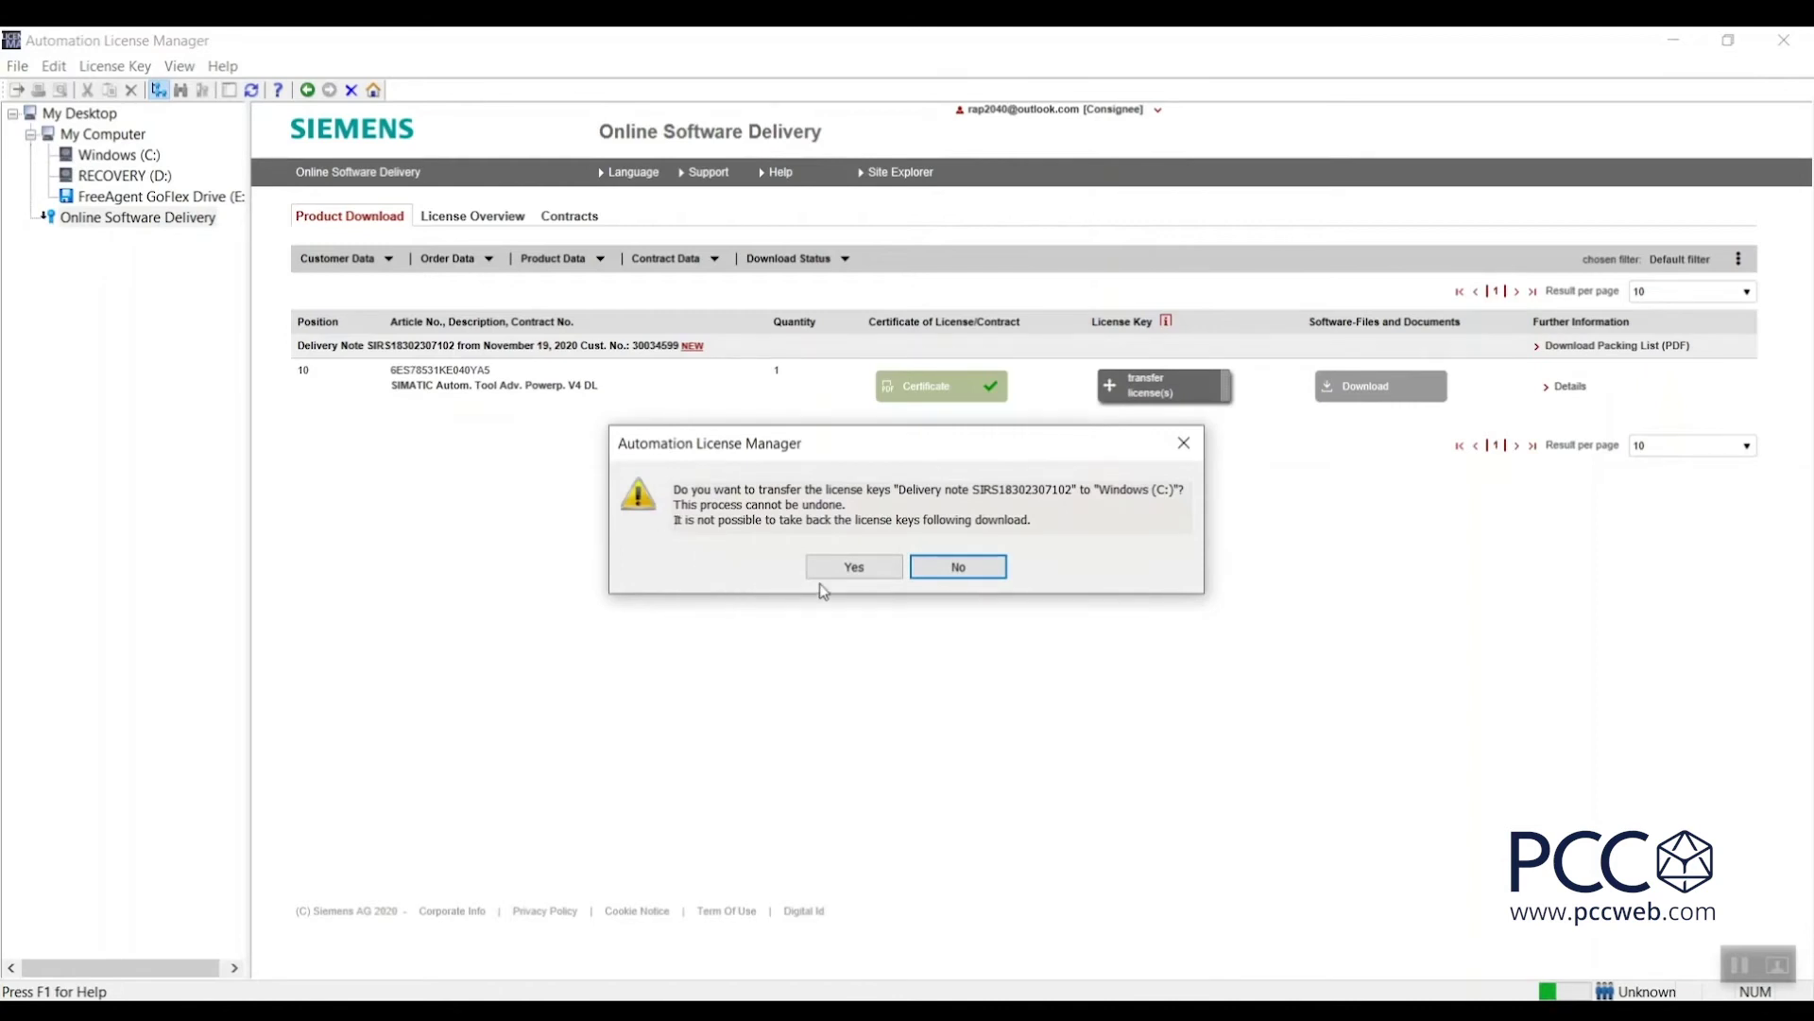
# Confirm transferring the delivery note's license key to Windows (C:).
pyautogui.click(854, 569)
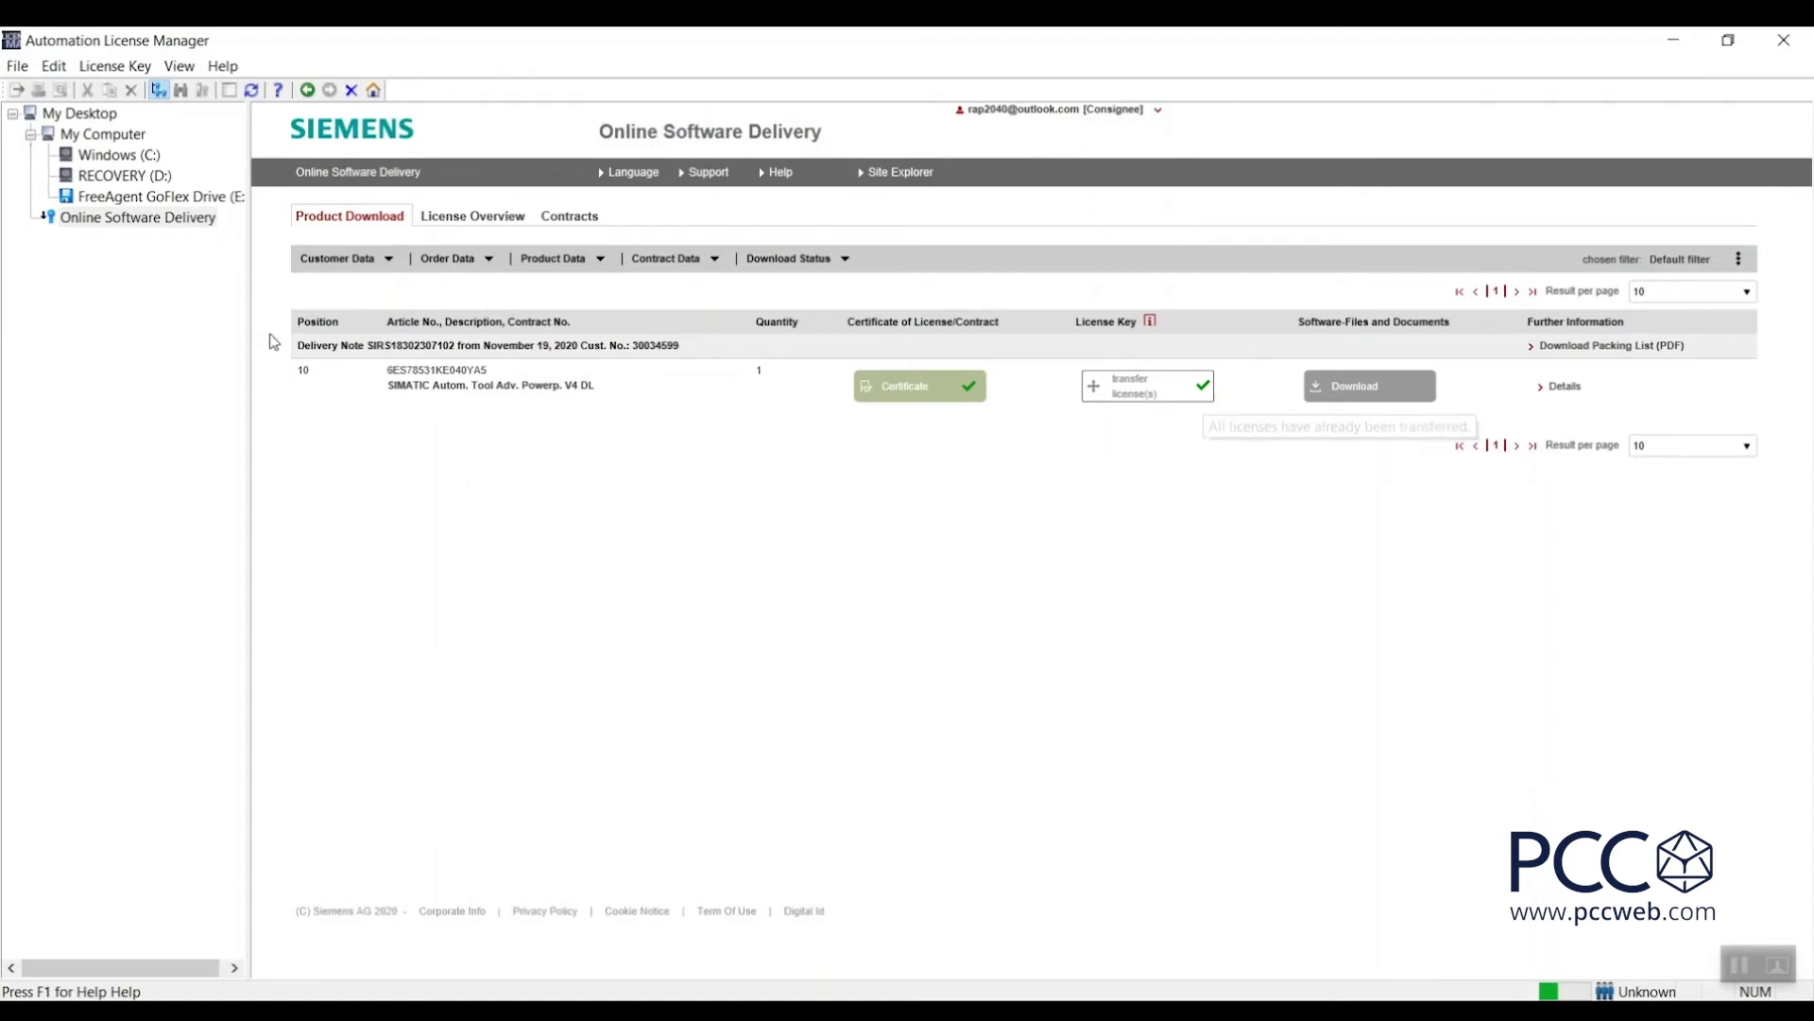
pyautogui.click(119, 158)
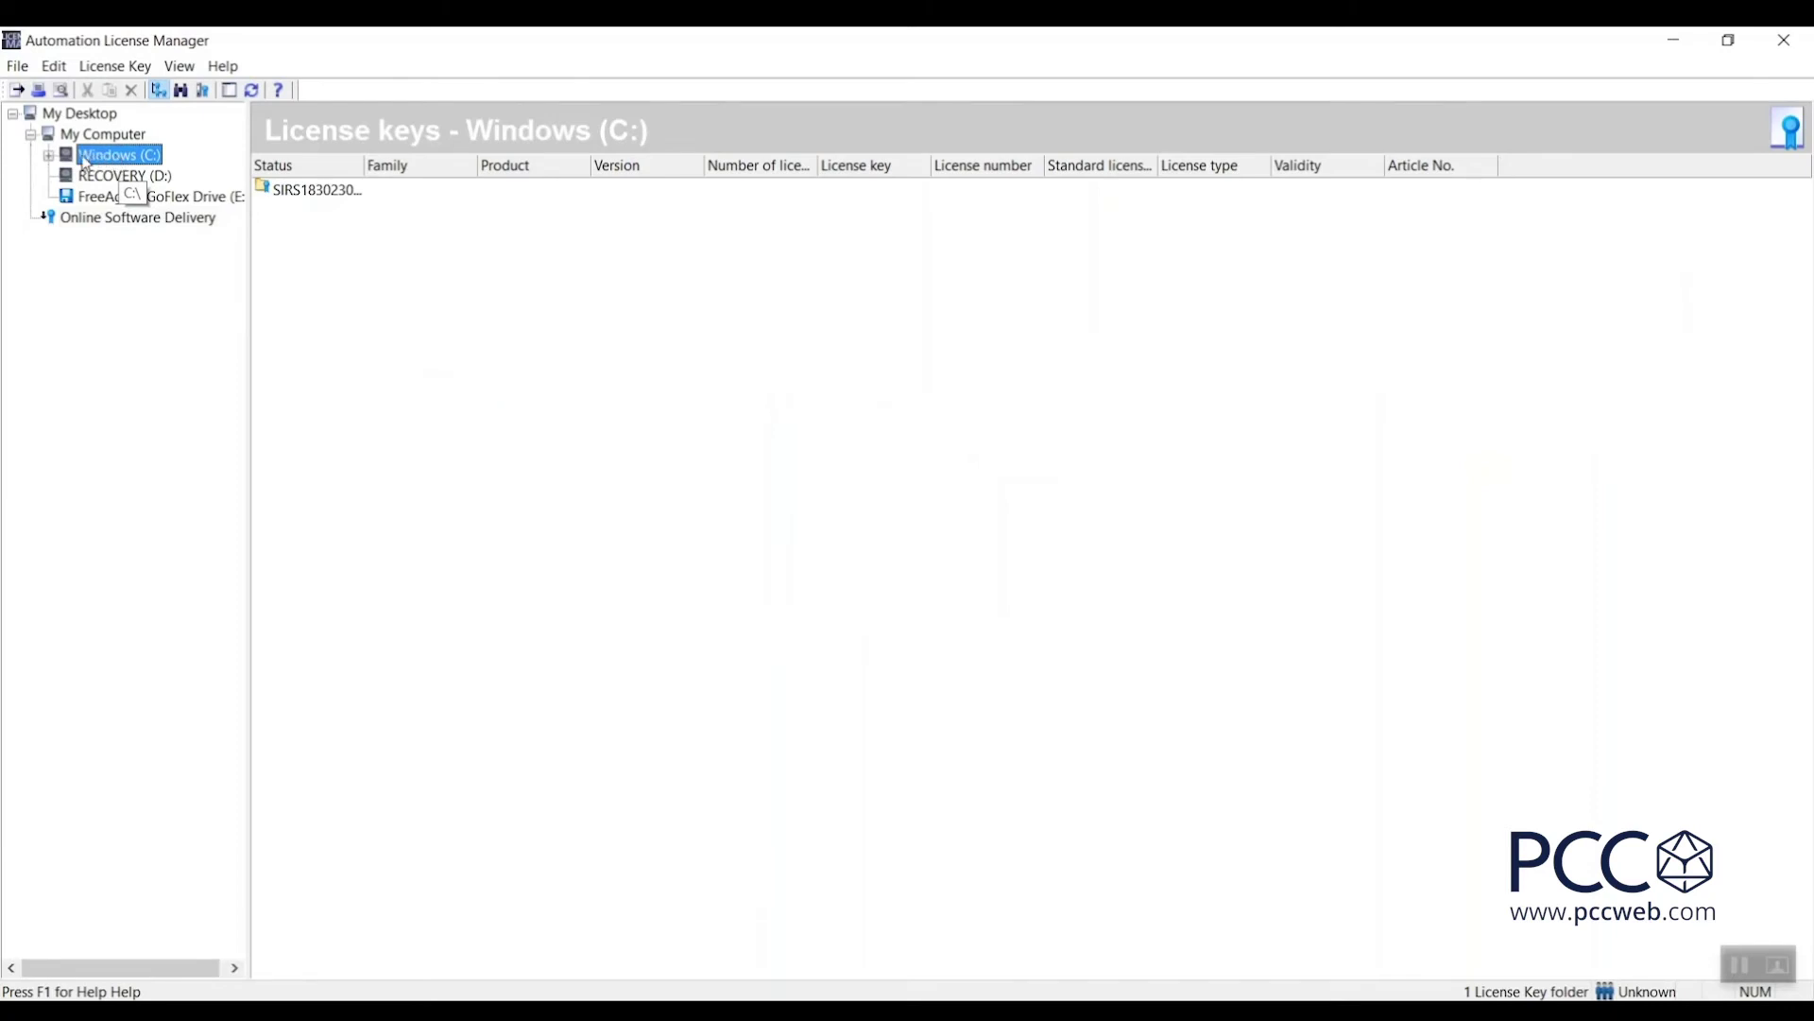
pyautogui.click(48, 155)
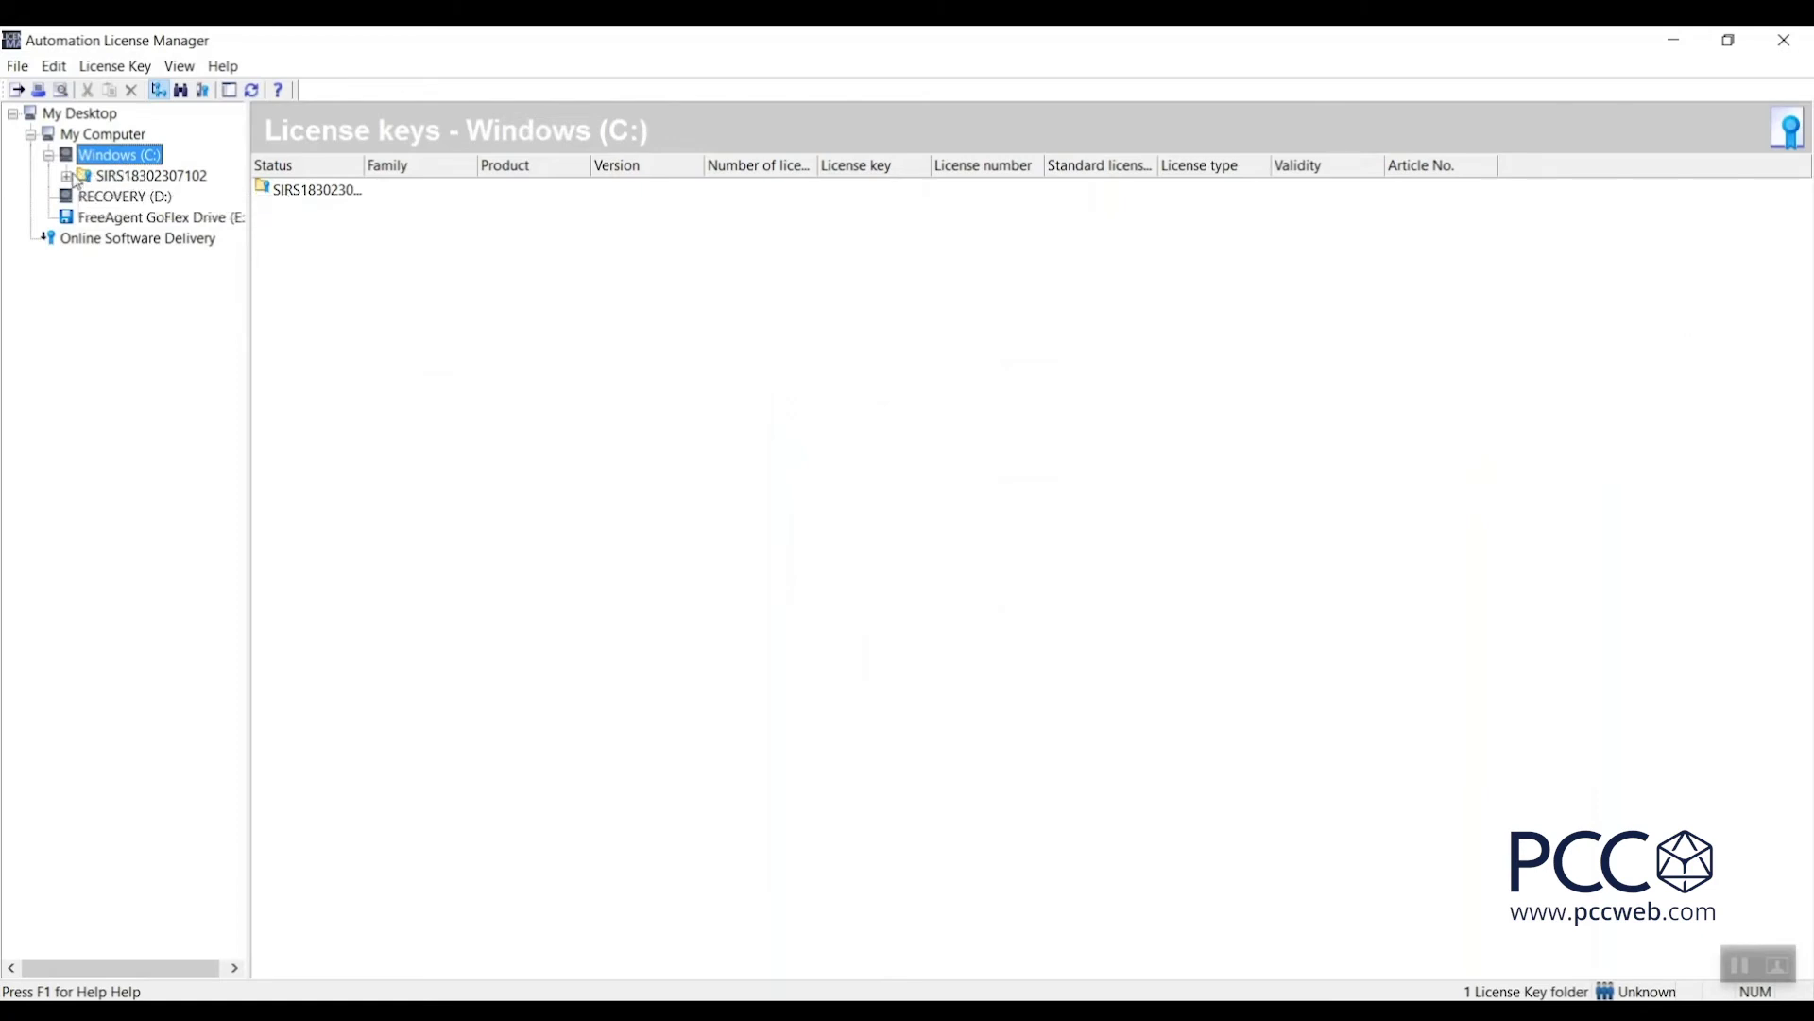
pyautogui.click(67, 176)
pyautogui.click(84, 196)
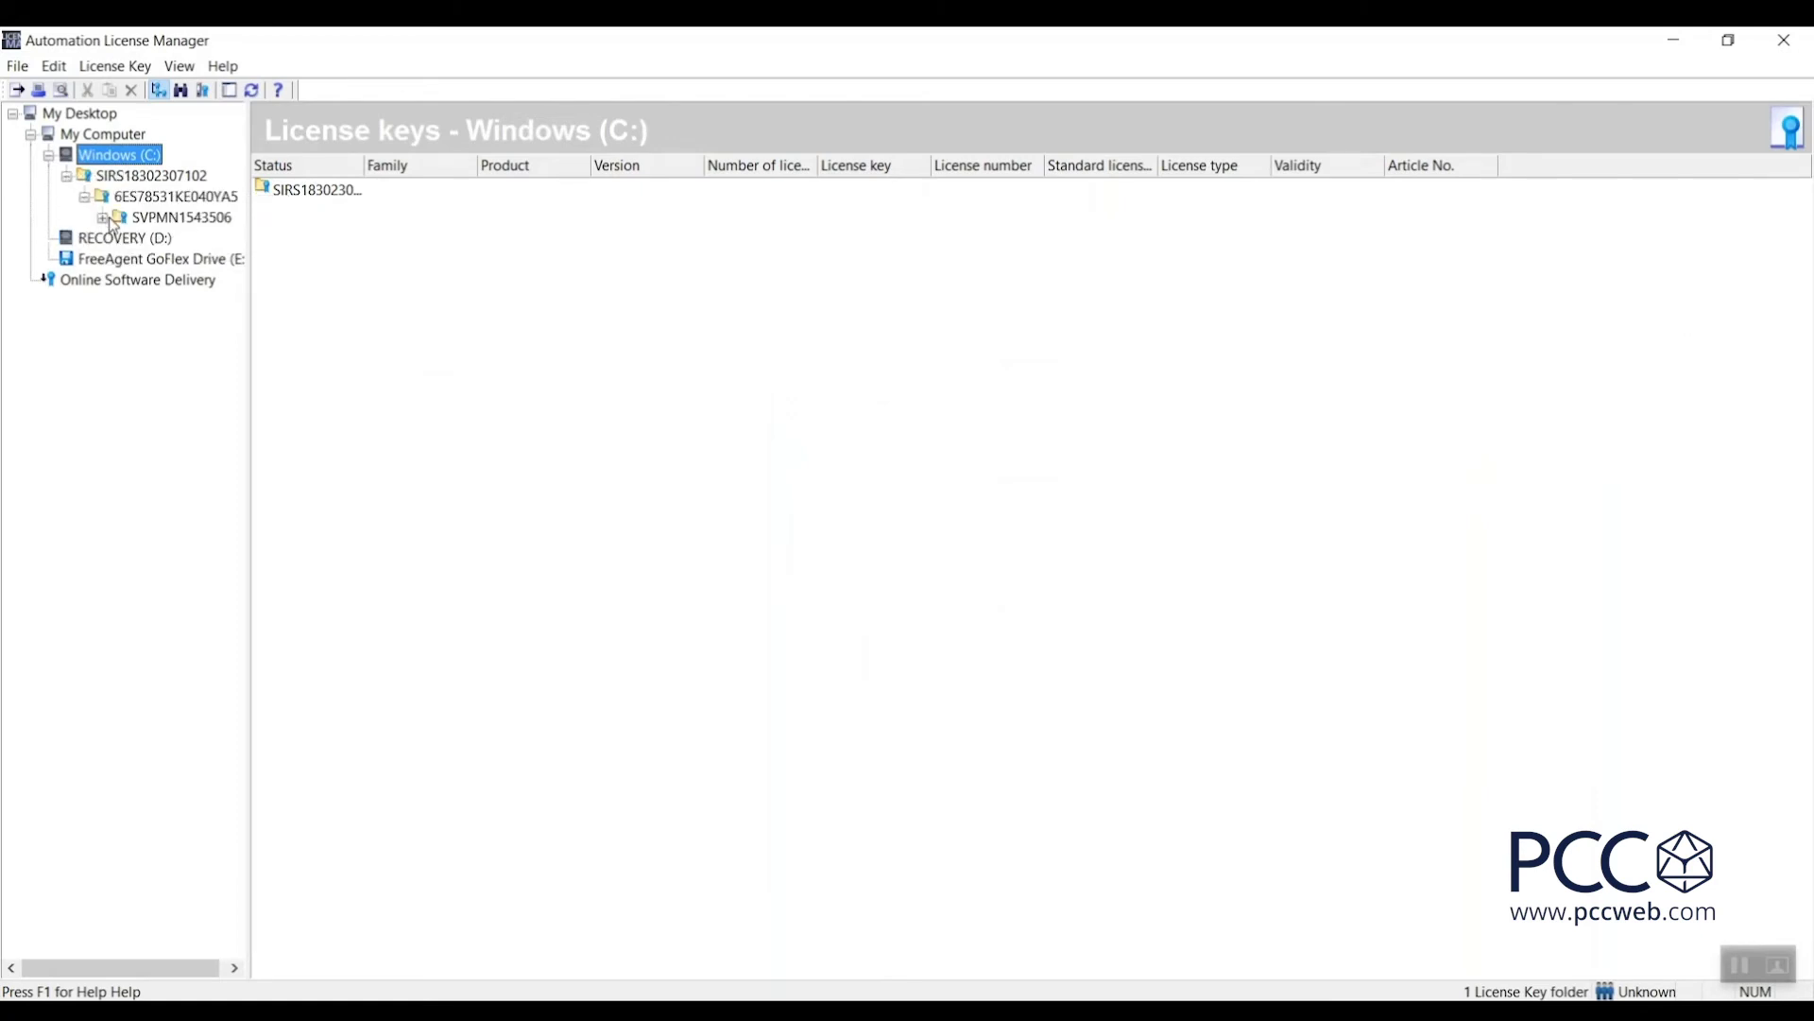
pyautogui.click(103, 218)
pyautogui.click(178, 239)
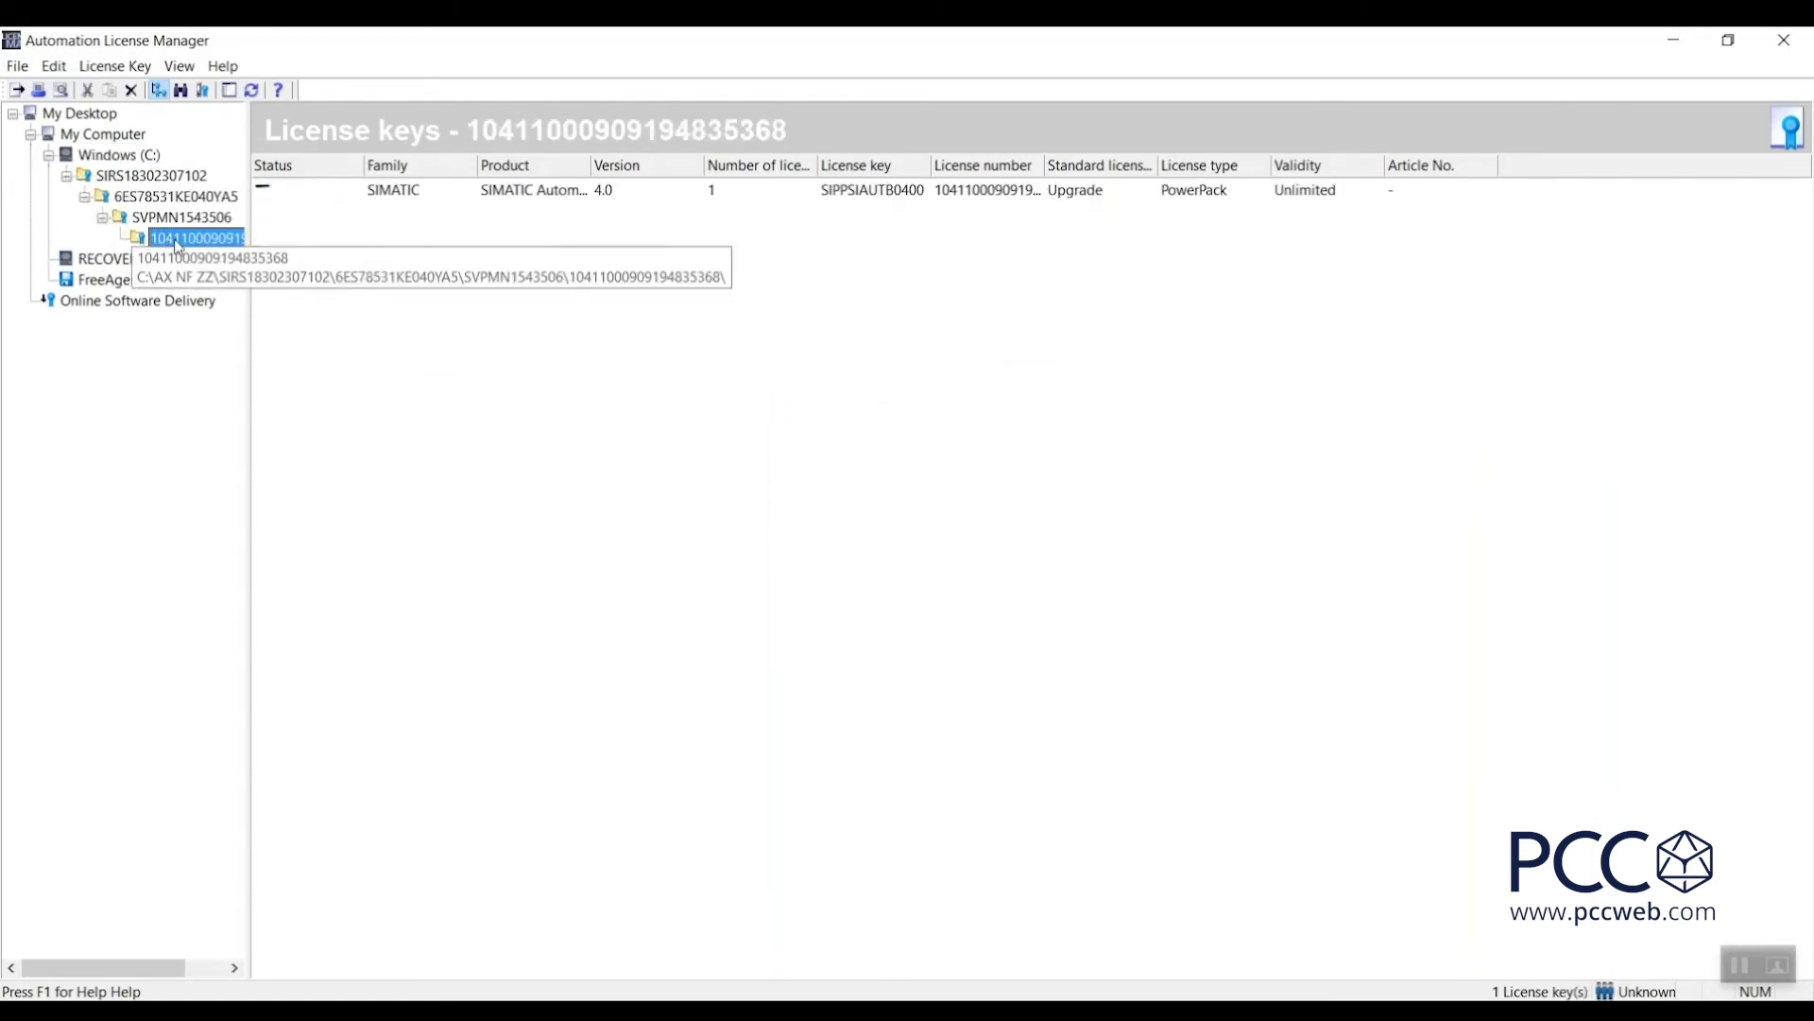
# Widen the Product column to show the full Automation Tool Advanced Powerpack 4.0 name.
pyautogui.click(591, 160)
pyautogui.moveTo(592, 160); pyautogui.dragTo(821, 184)
pyautogui.click(825, 195)
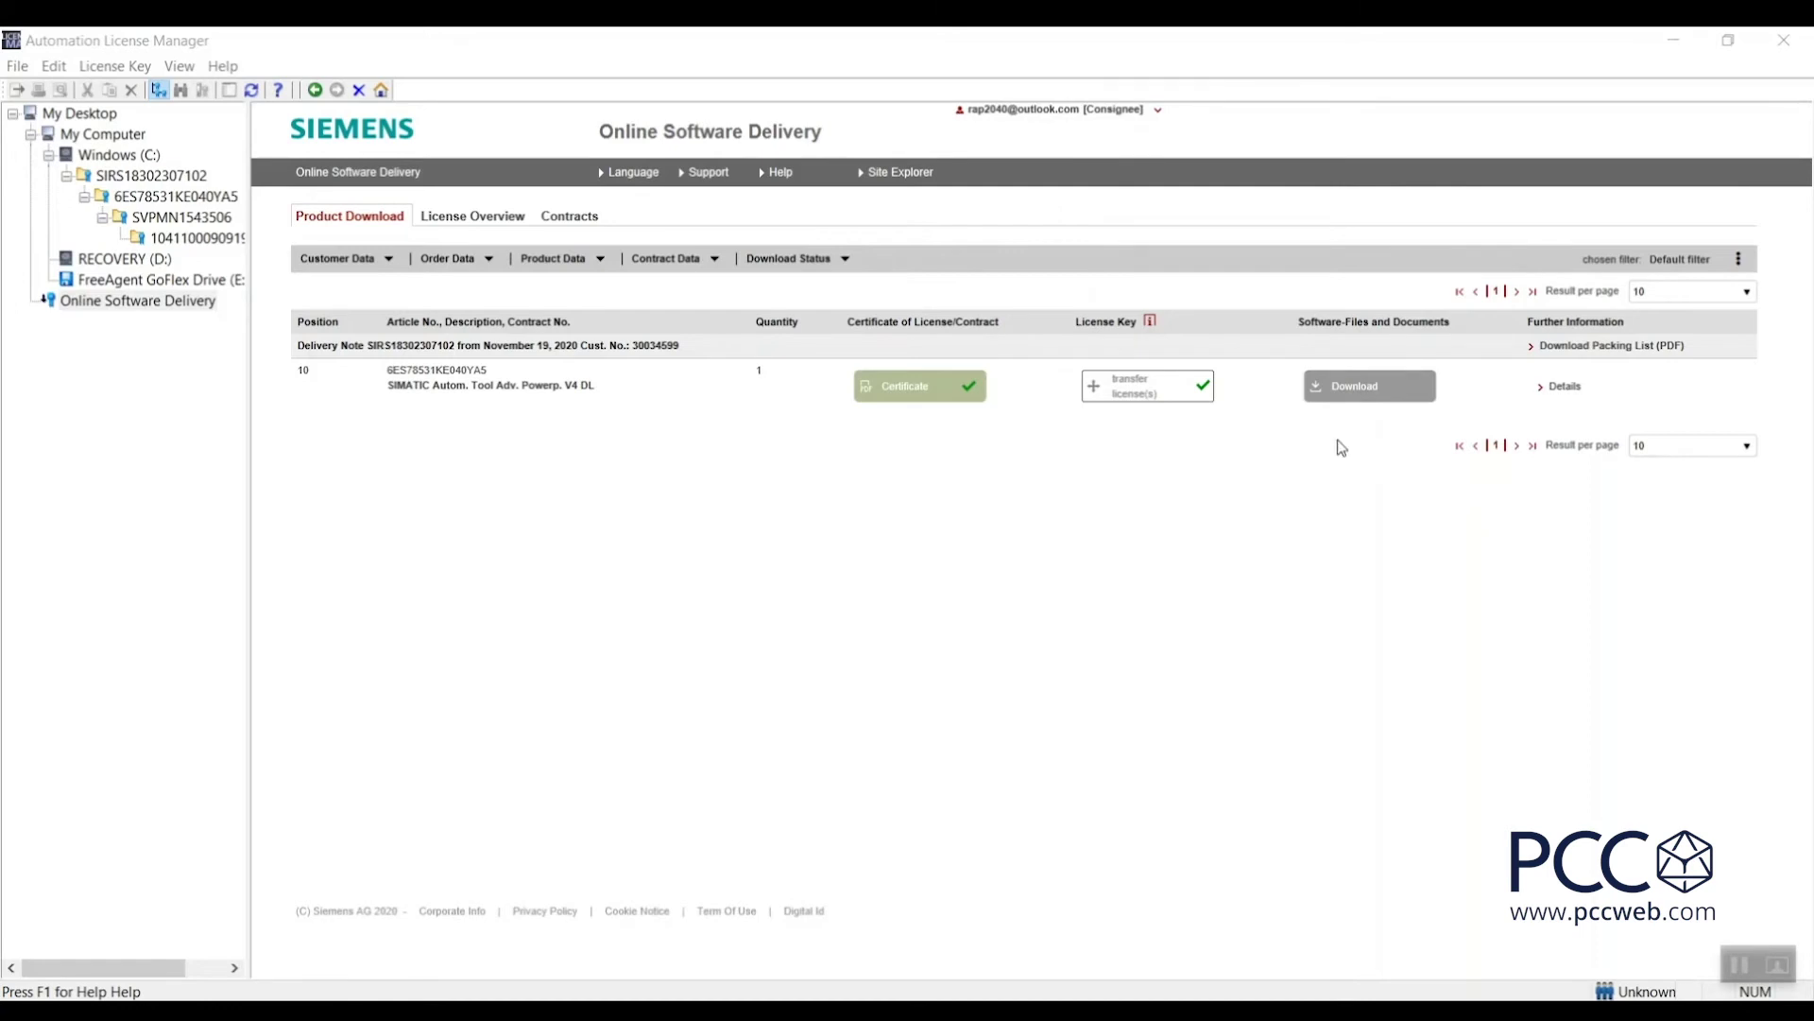
# Download SIMATIC_Automation_Tool_V4_0.exe (396 MB) to the Desktop and close the download window.
pyautogui.click(1362, 395)
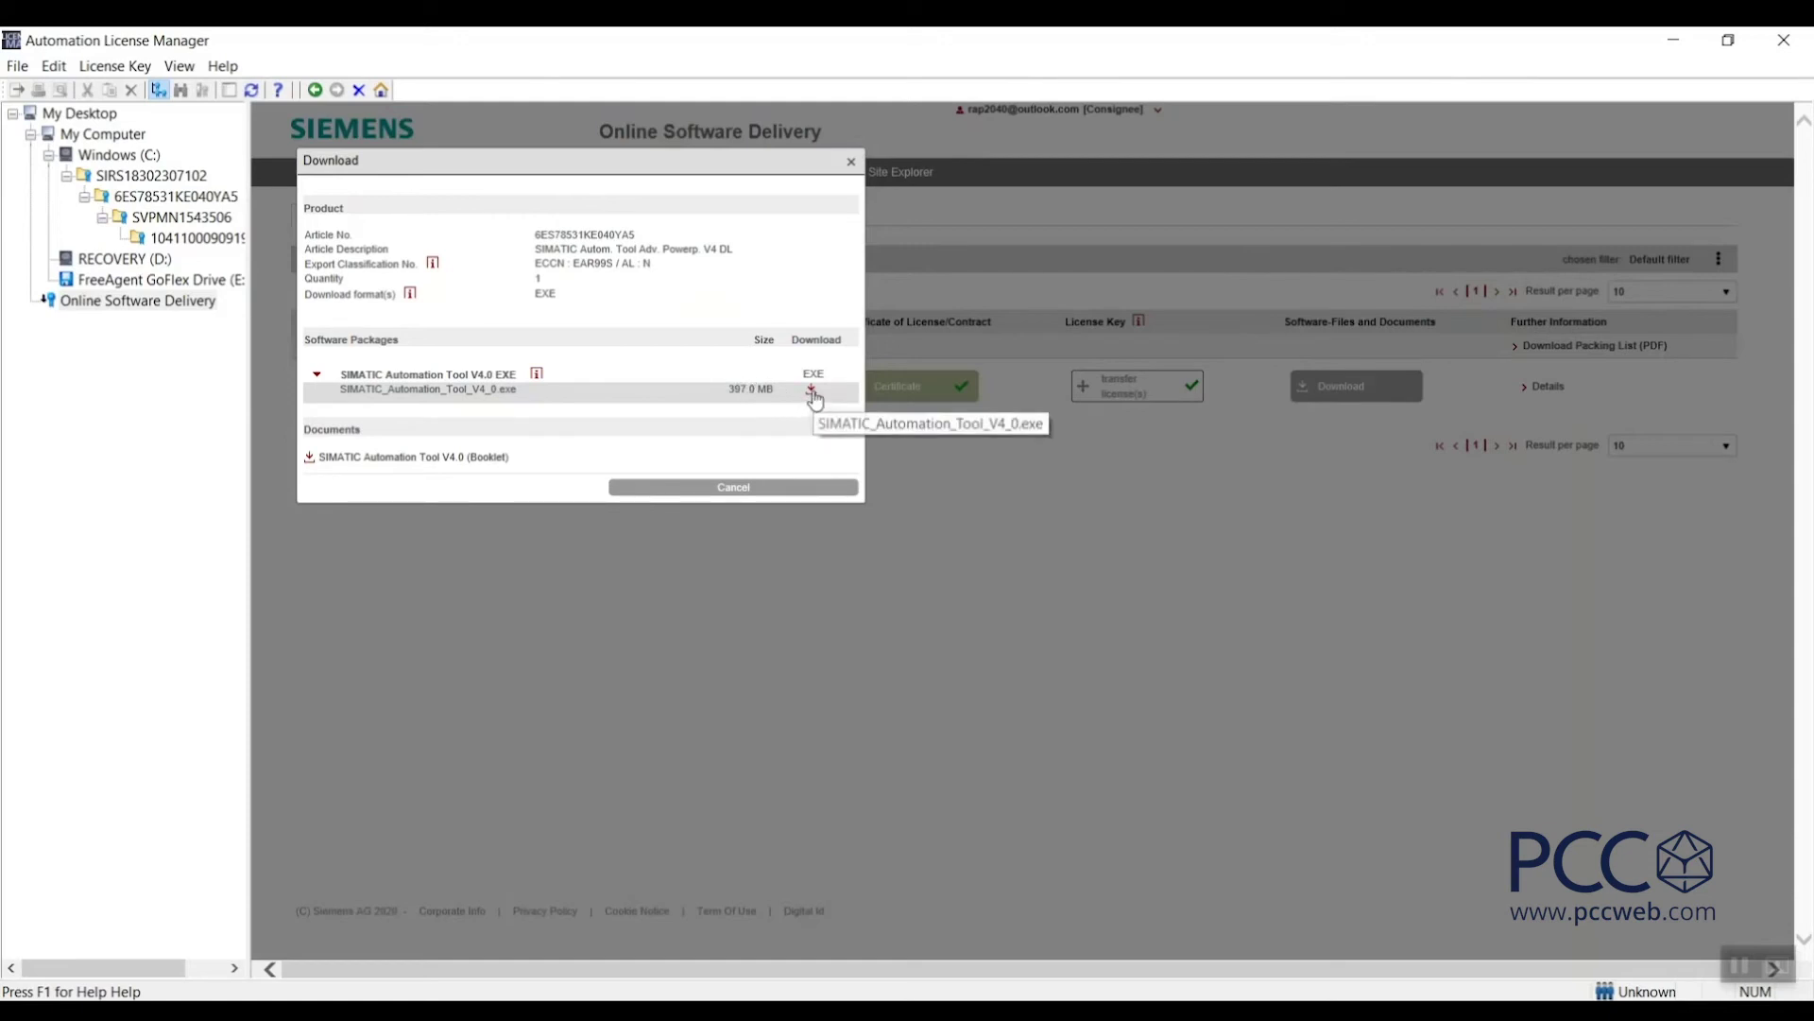
pyautogui.rightClick(813, 395)
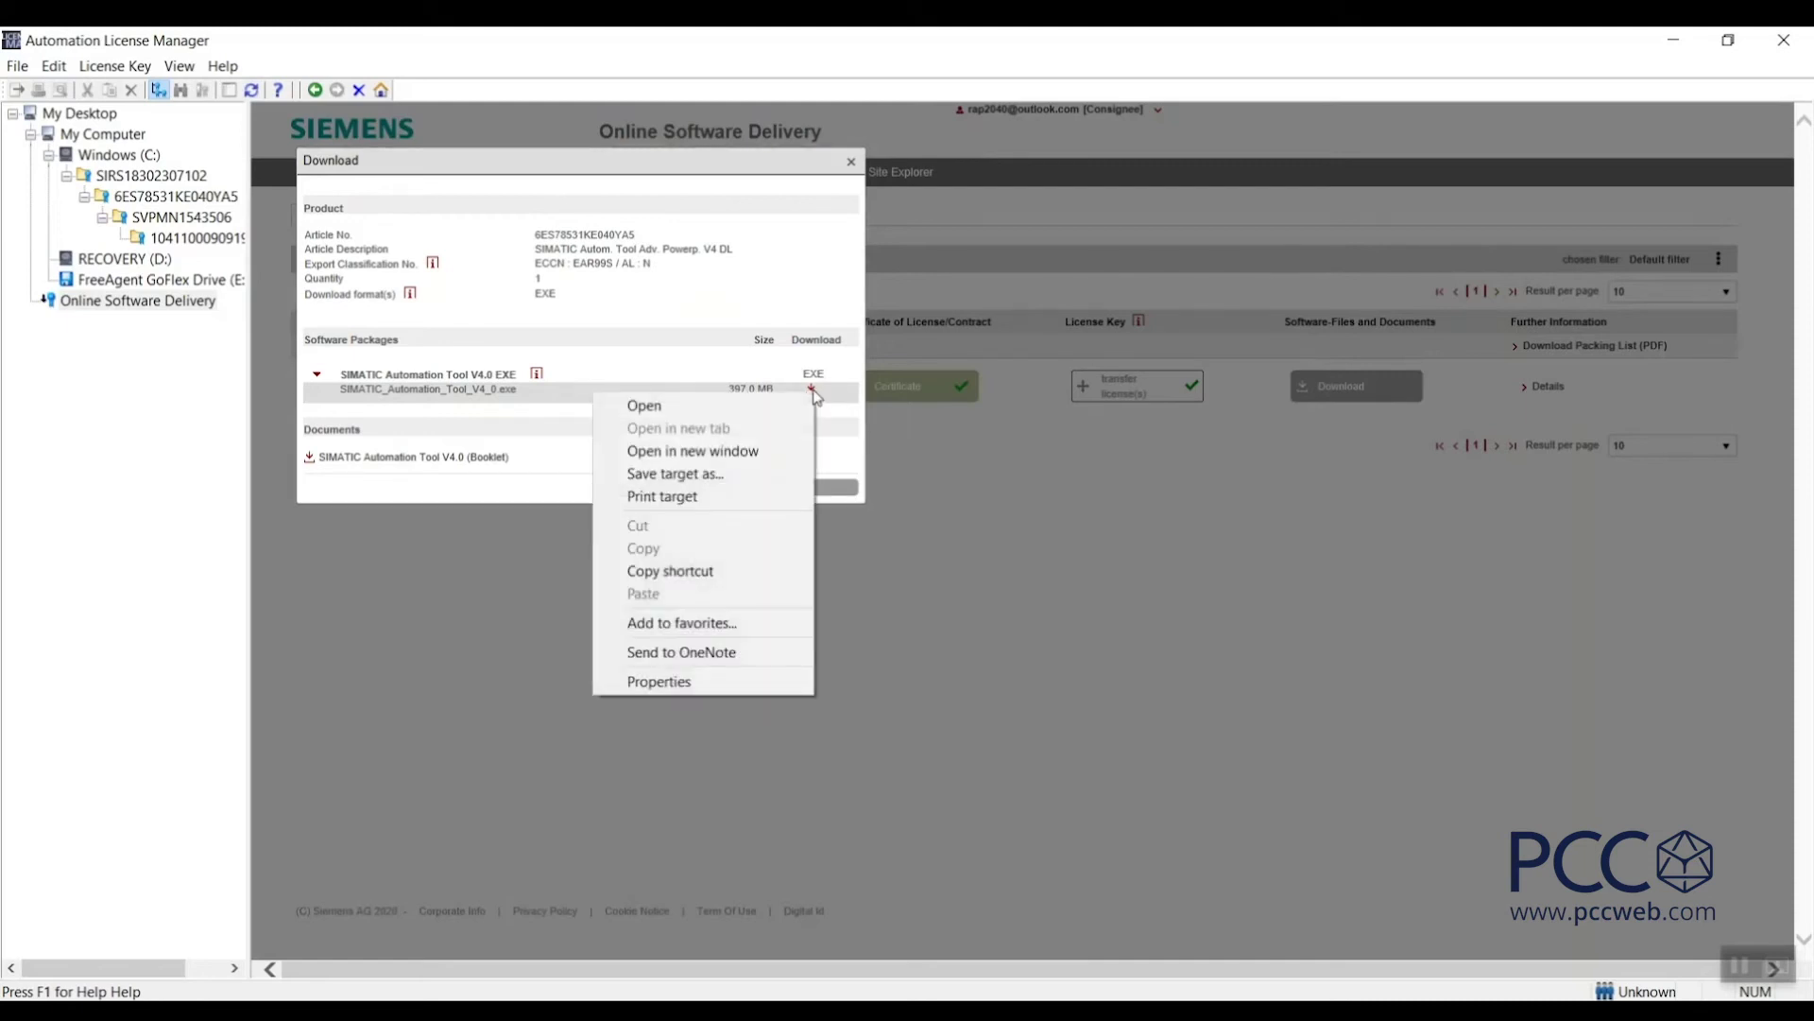
pyautogui.click(709, 478)
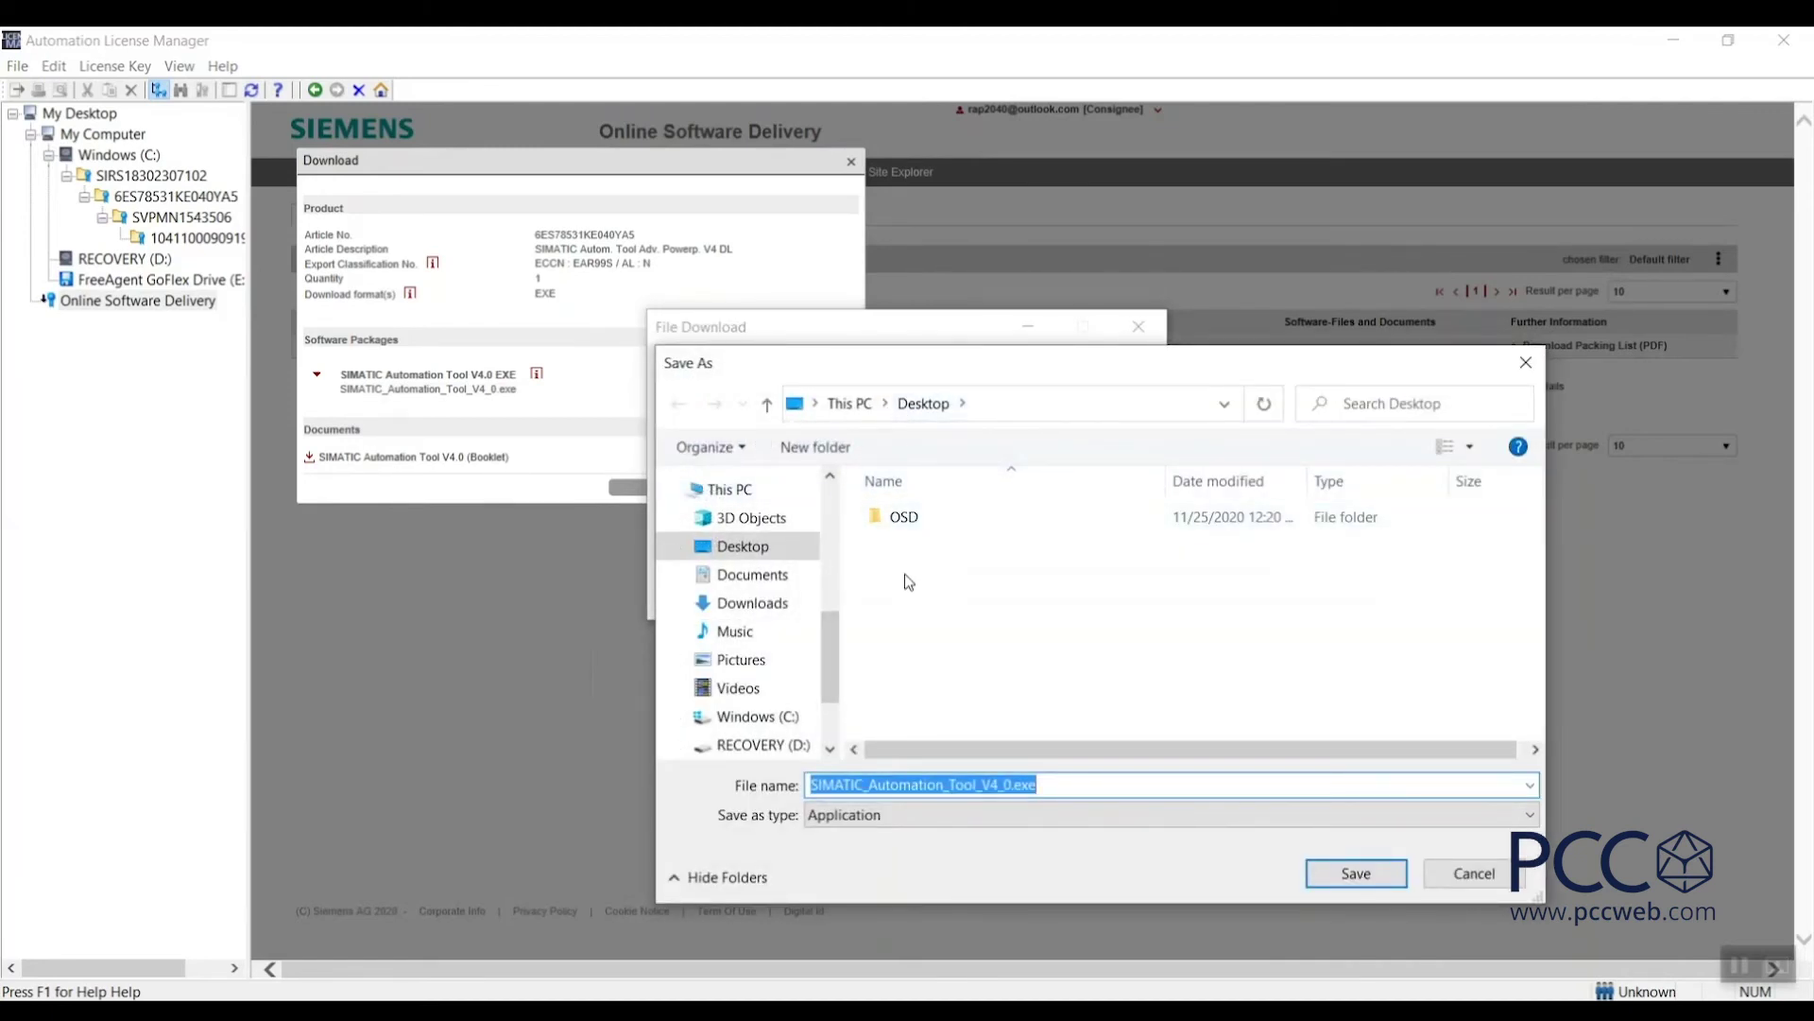
pyautogui.click(1354, 873)
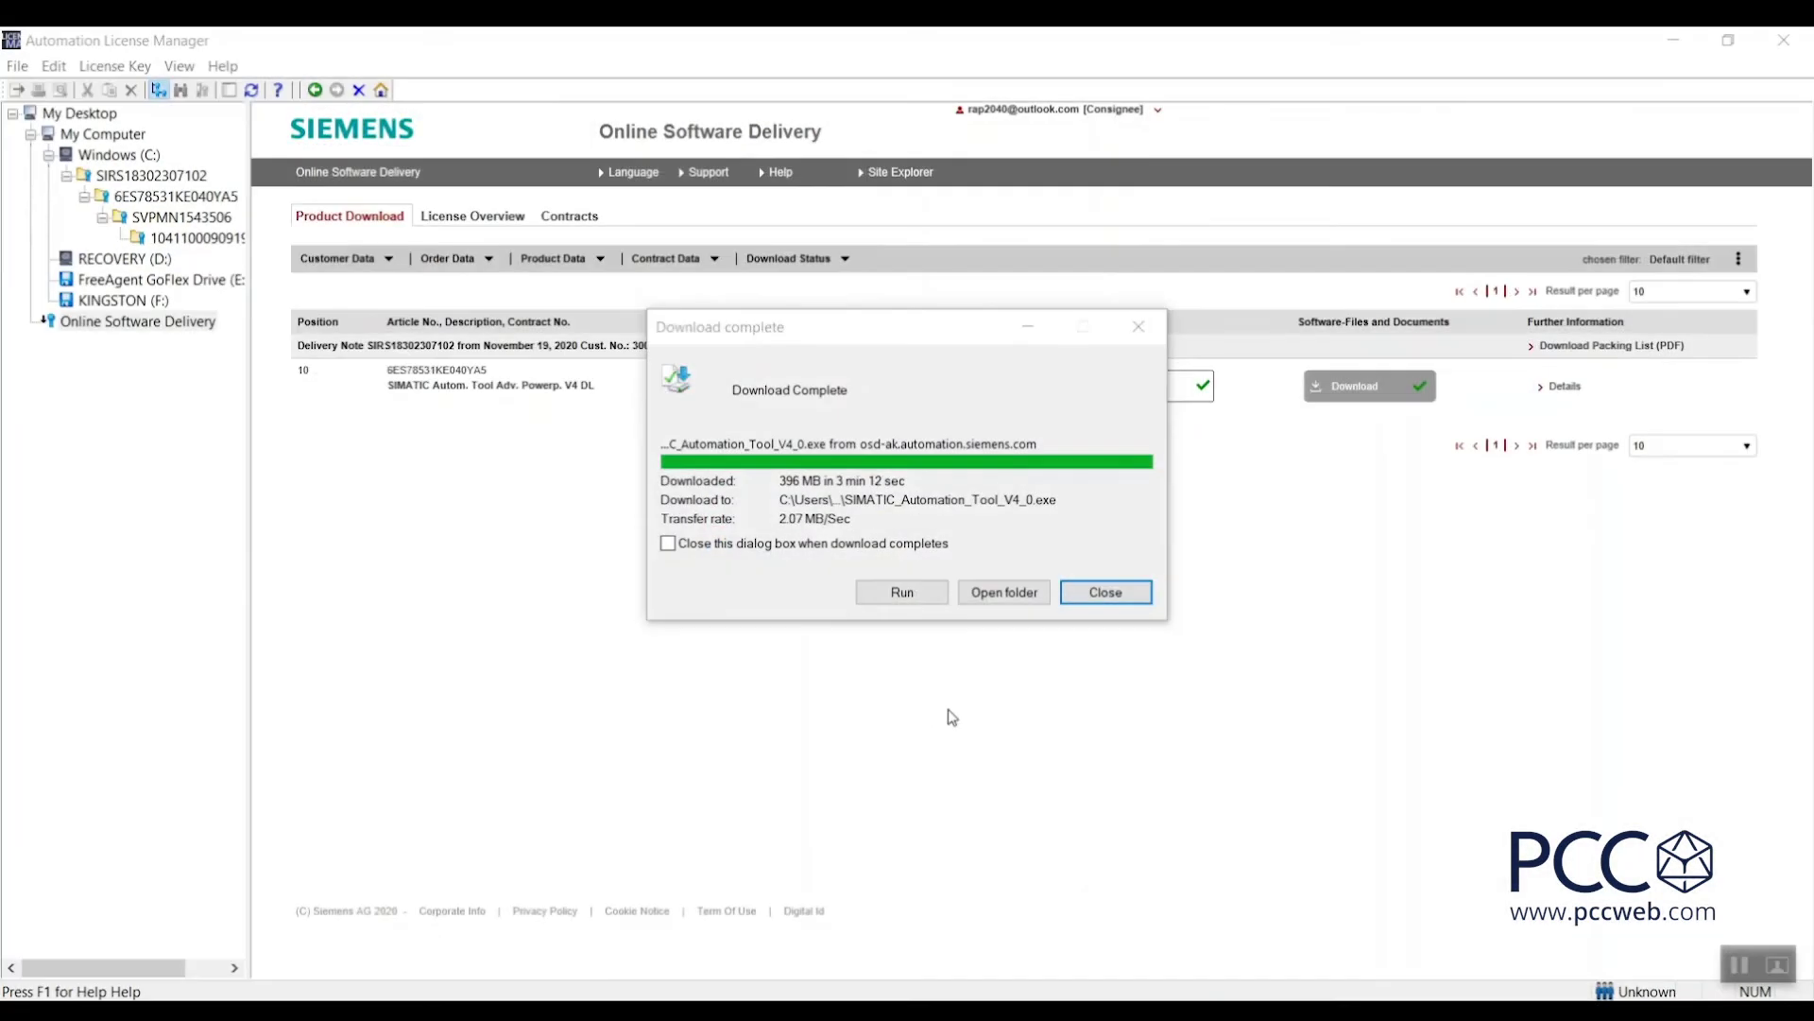
pyautogui.click(1107, 592)
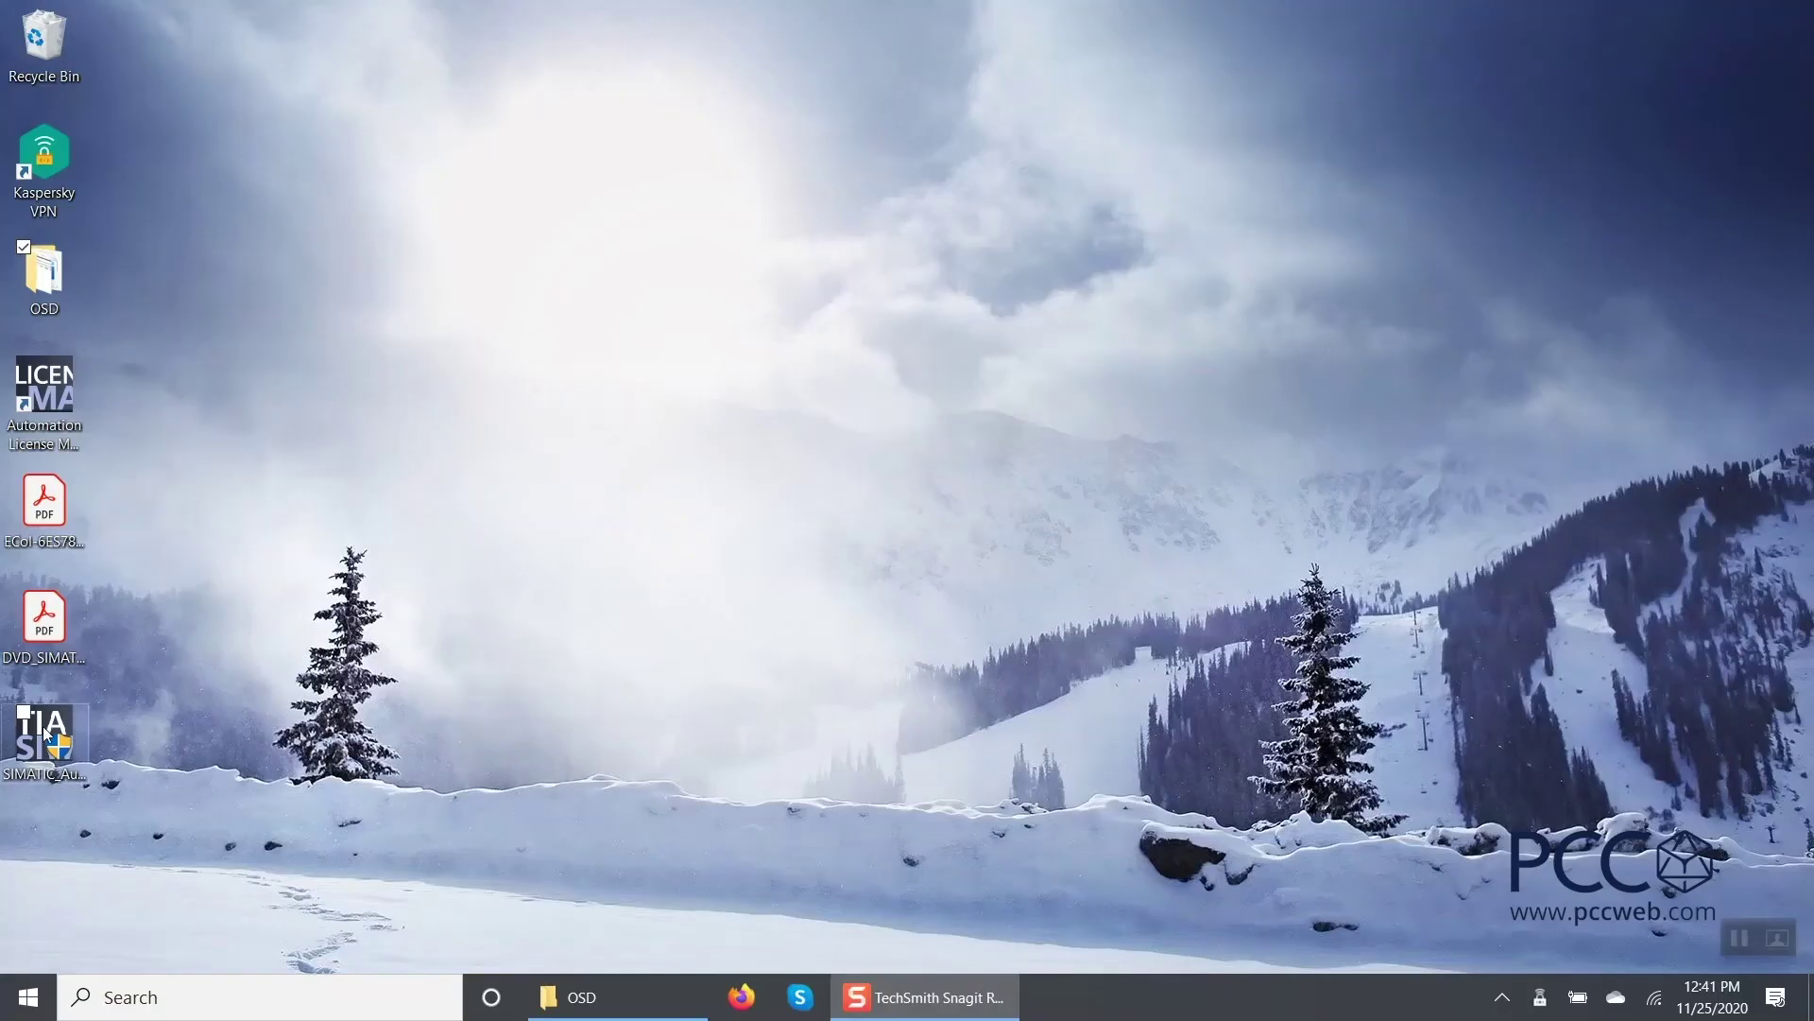
# Run the downloaded SIMATIC Automation Tool V4.0 installer past the welcome page.
pyautogui.click(42, 726)
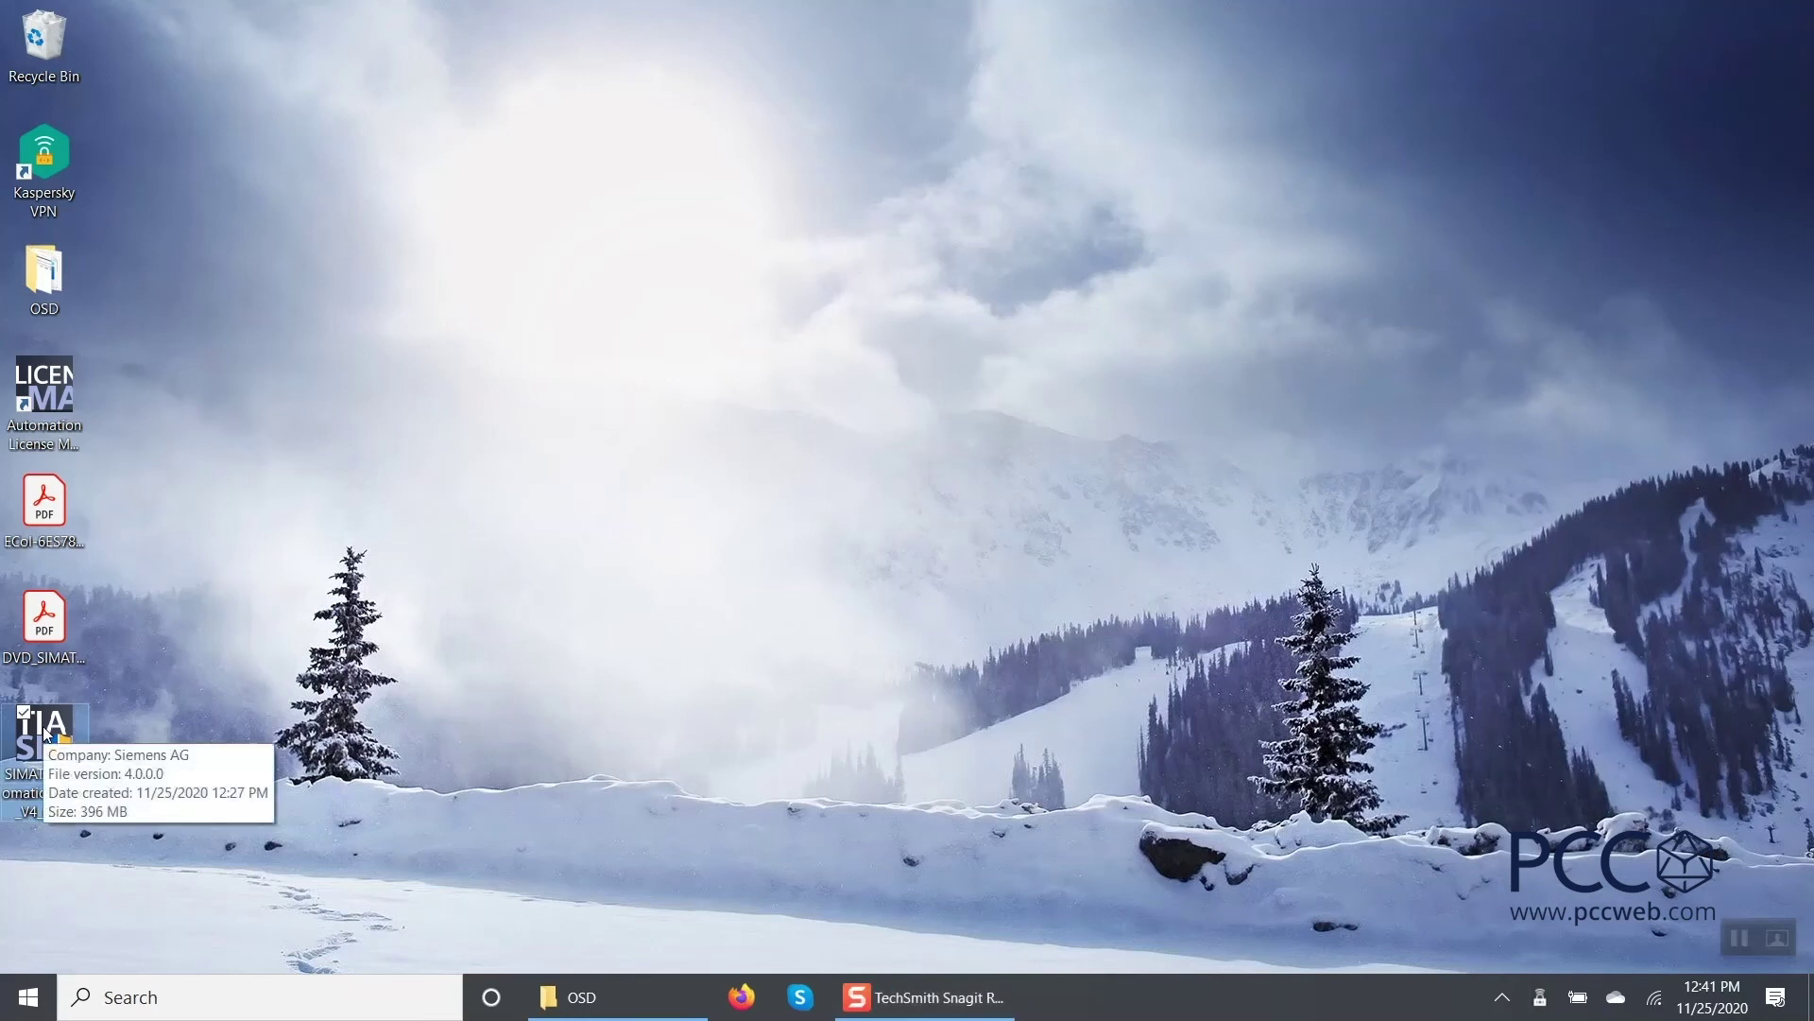
pyautogui.doubleClick(43, 726)
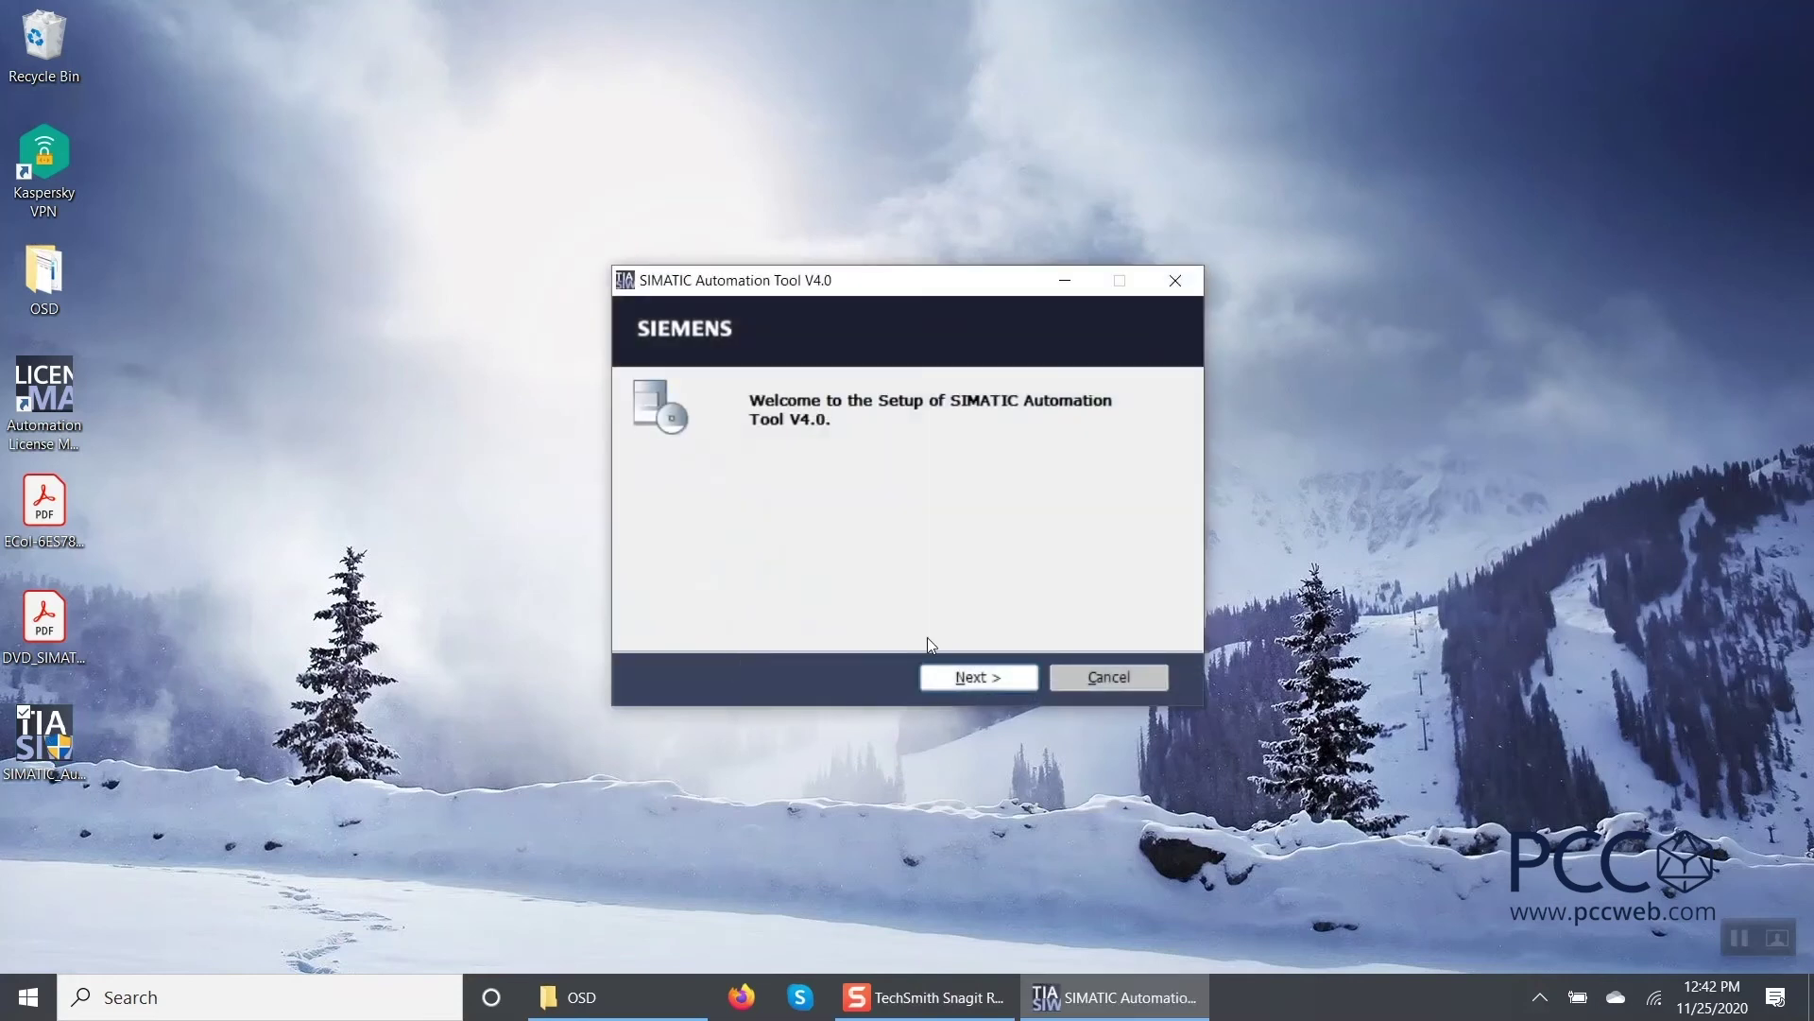
pyautogui.click(952, 679)
pyautogui.click(962, 677)
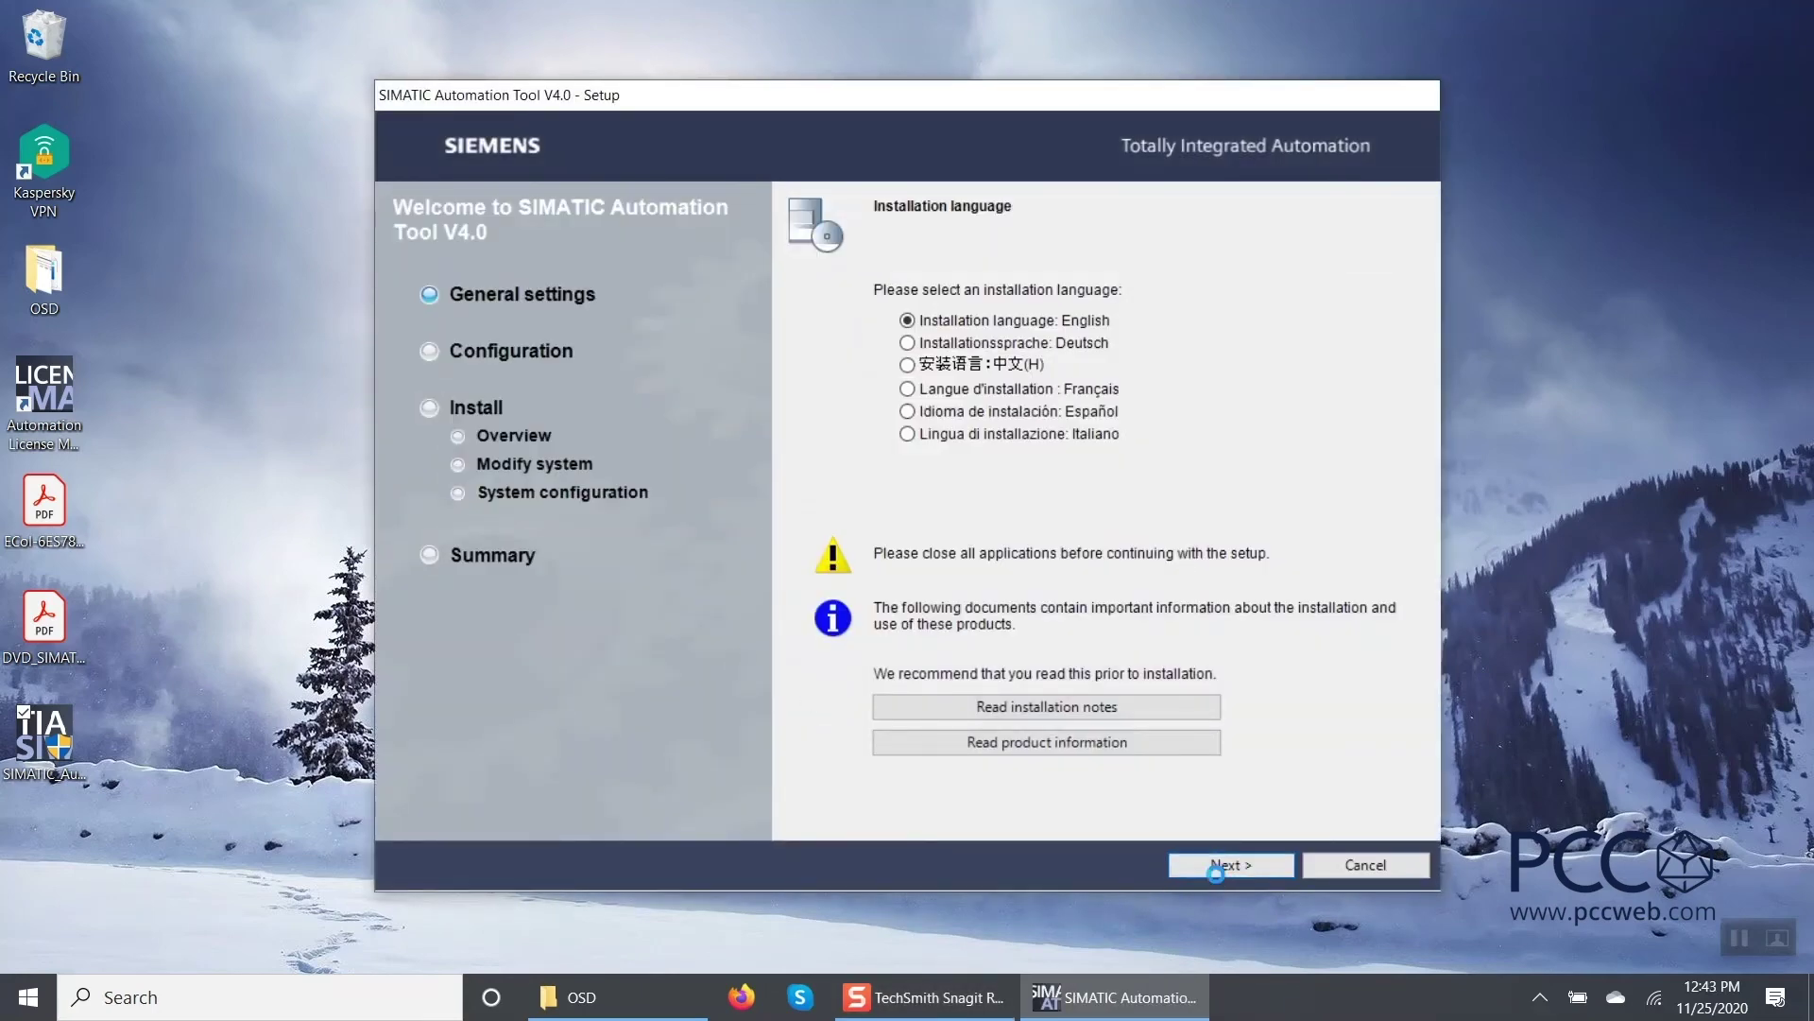
# Keep English, accept both license terms, and install until setup completes.
pyautogui.click(1216, 873)
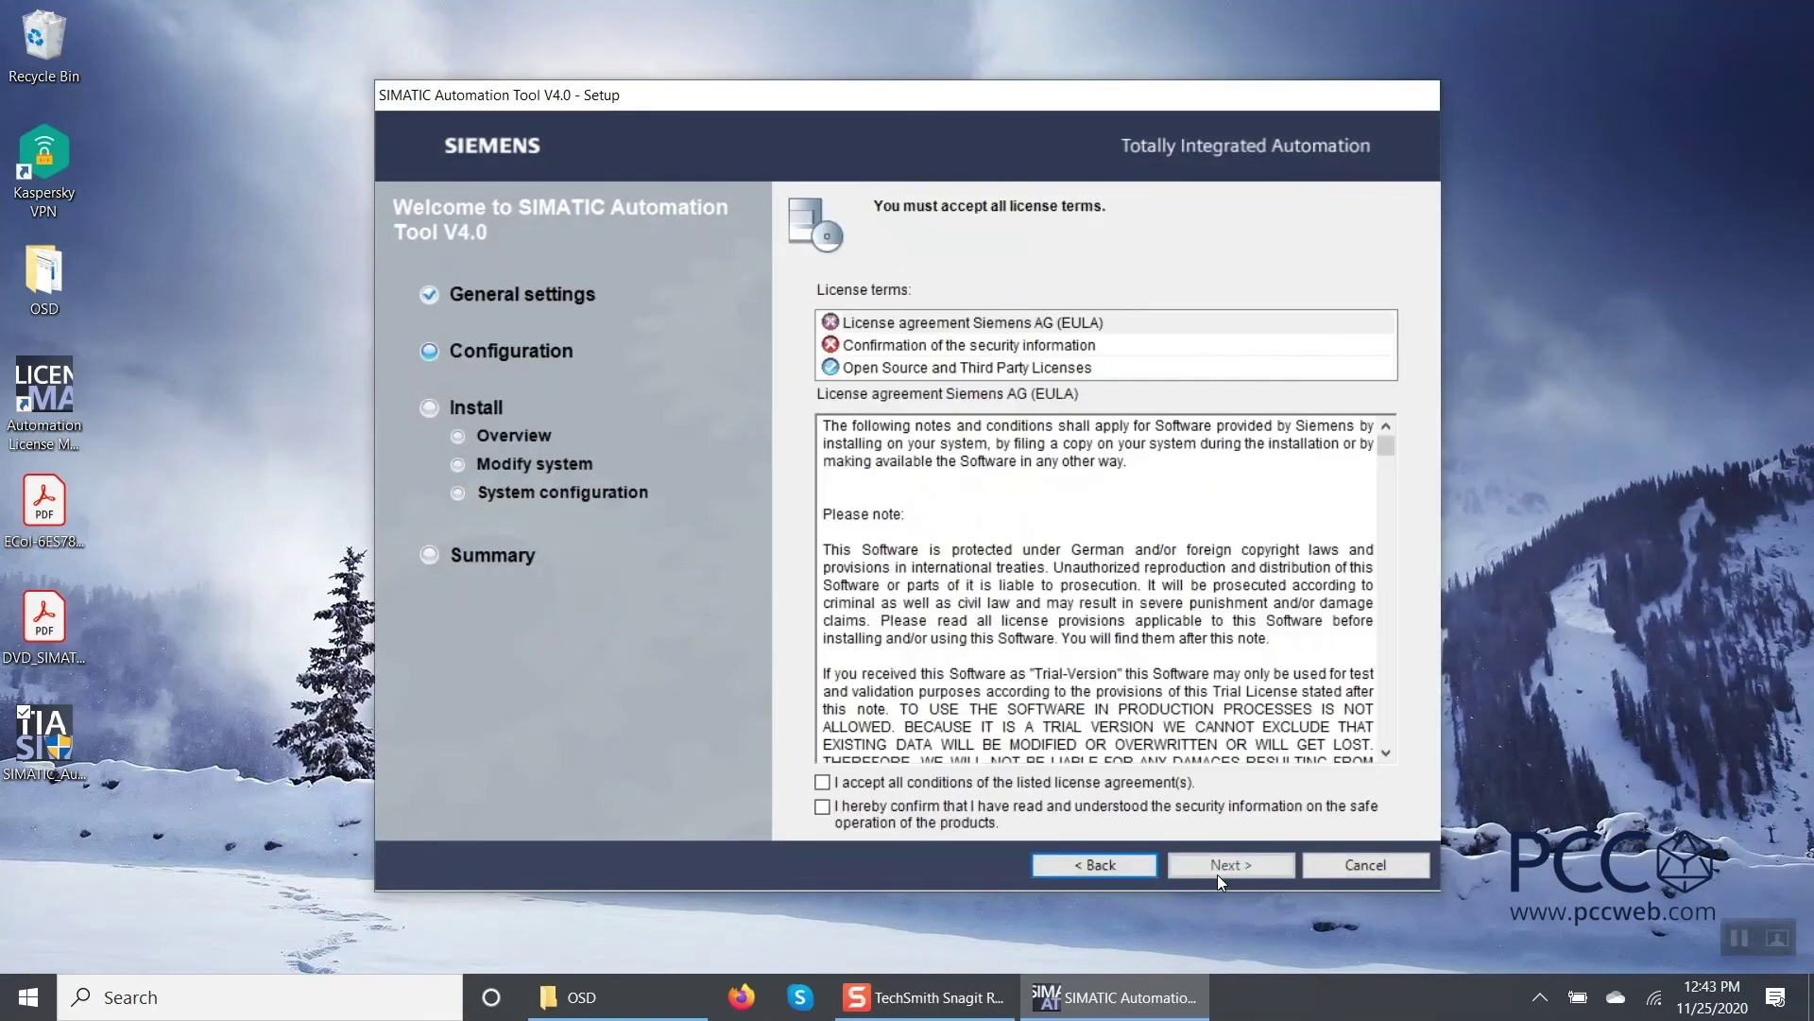
pyautogui.click(822, 781)
pyautogui.click(822, 807)
pyautogui.click(1204, 855)
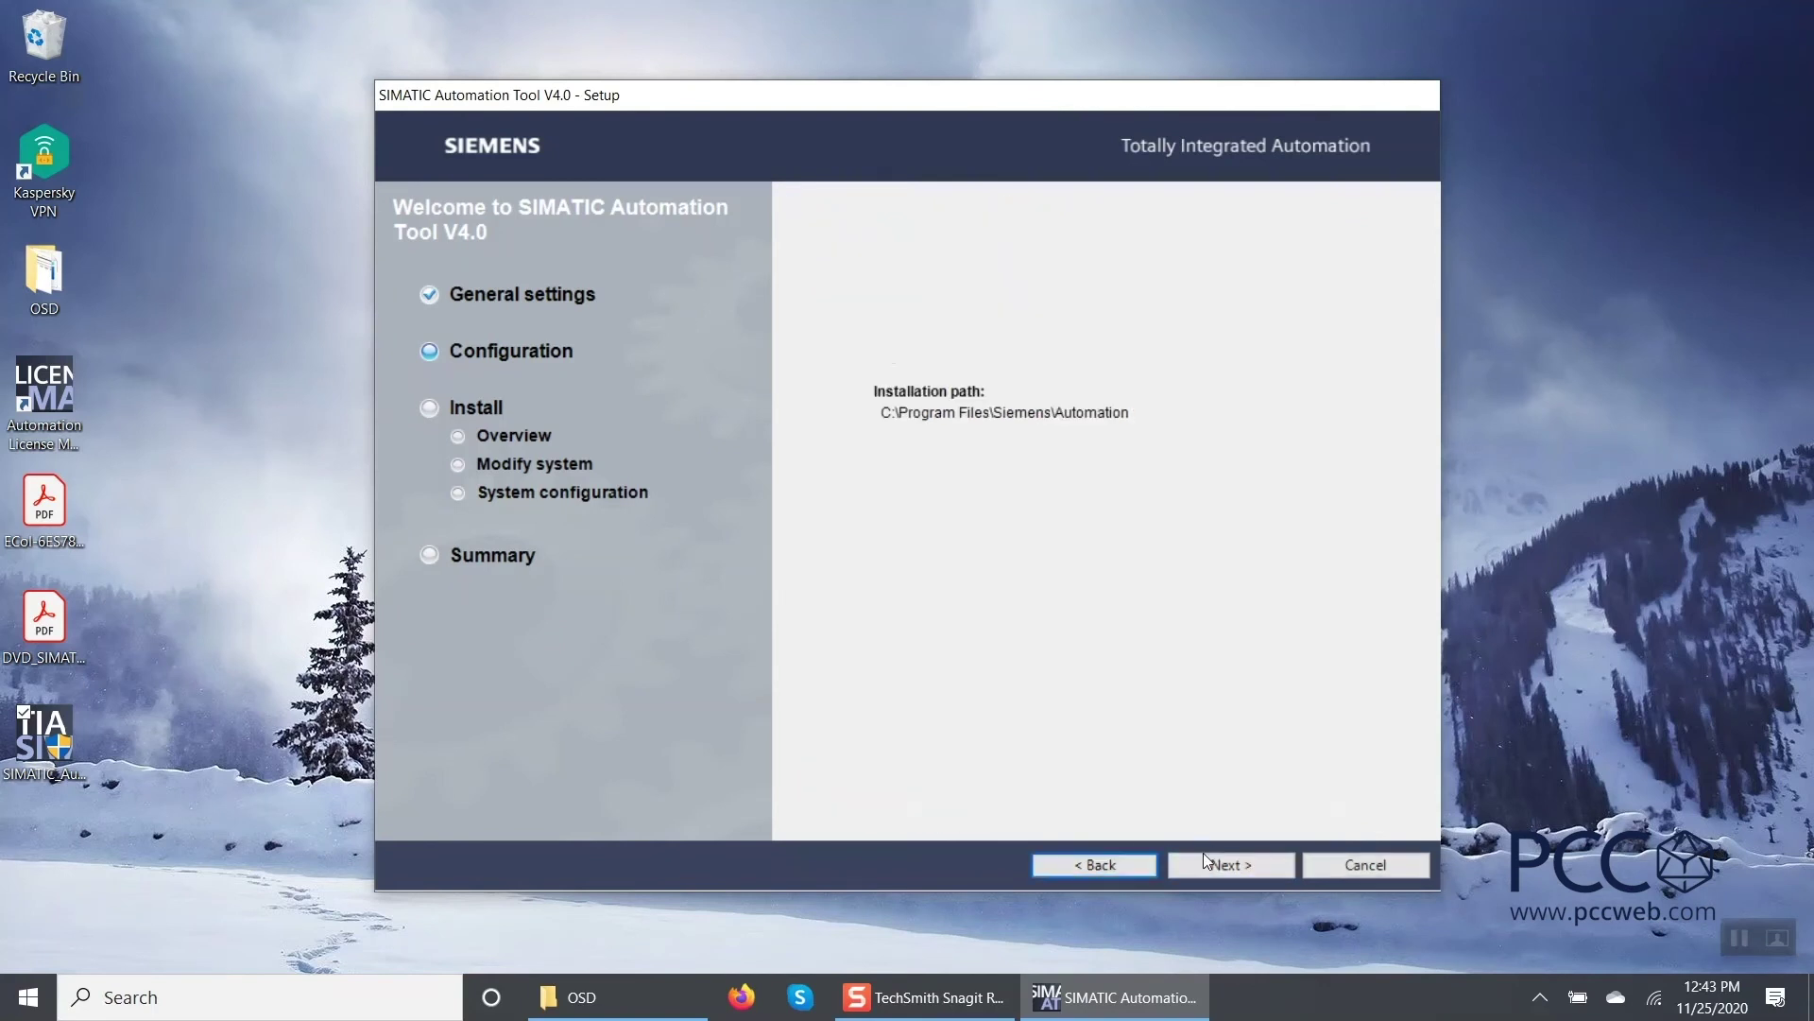
pyautogui.click(1212, 864)
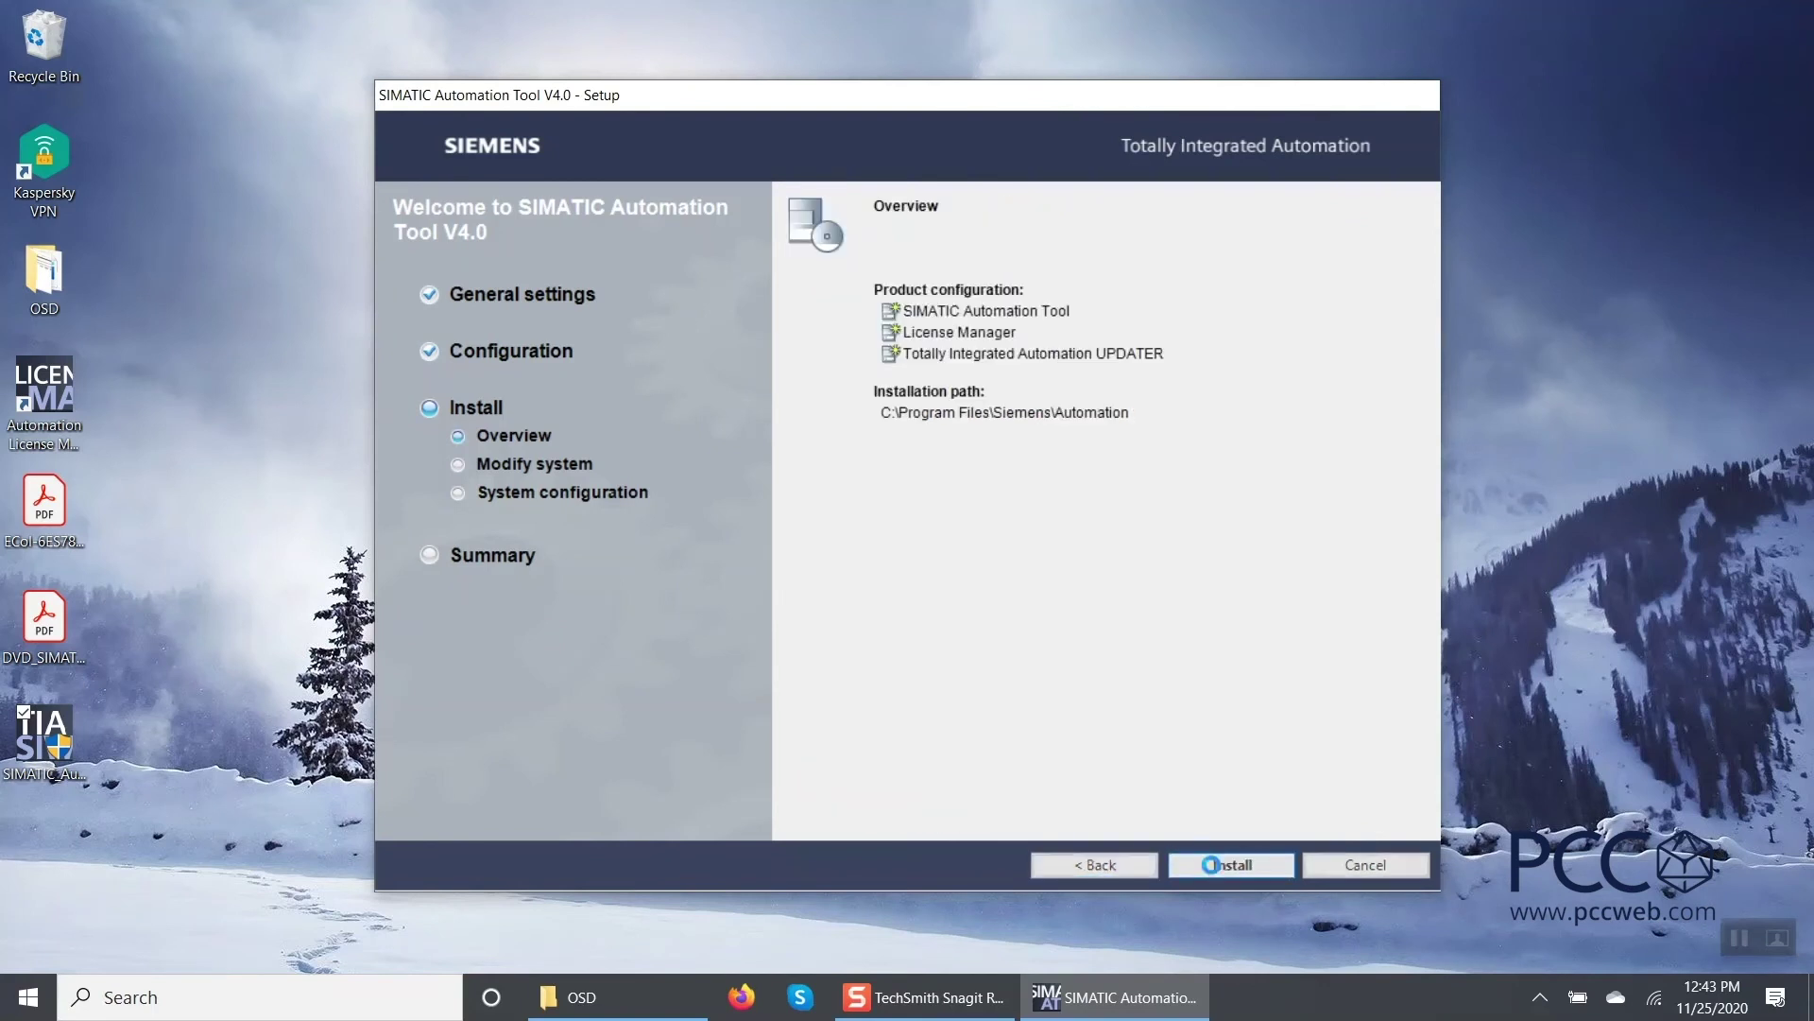
pyautogui.click(1738, 939)
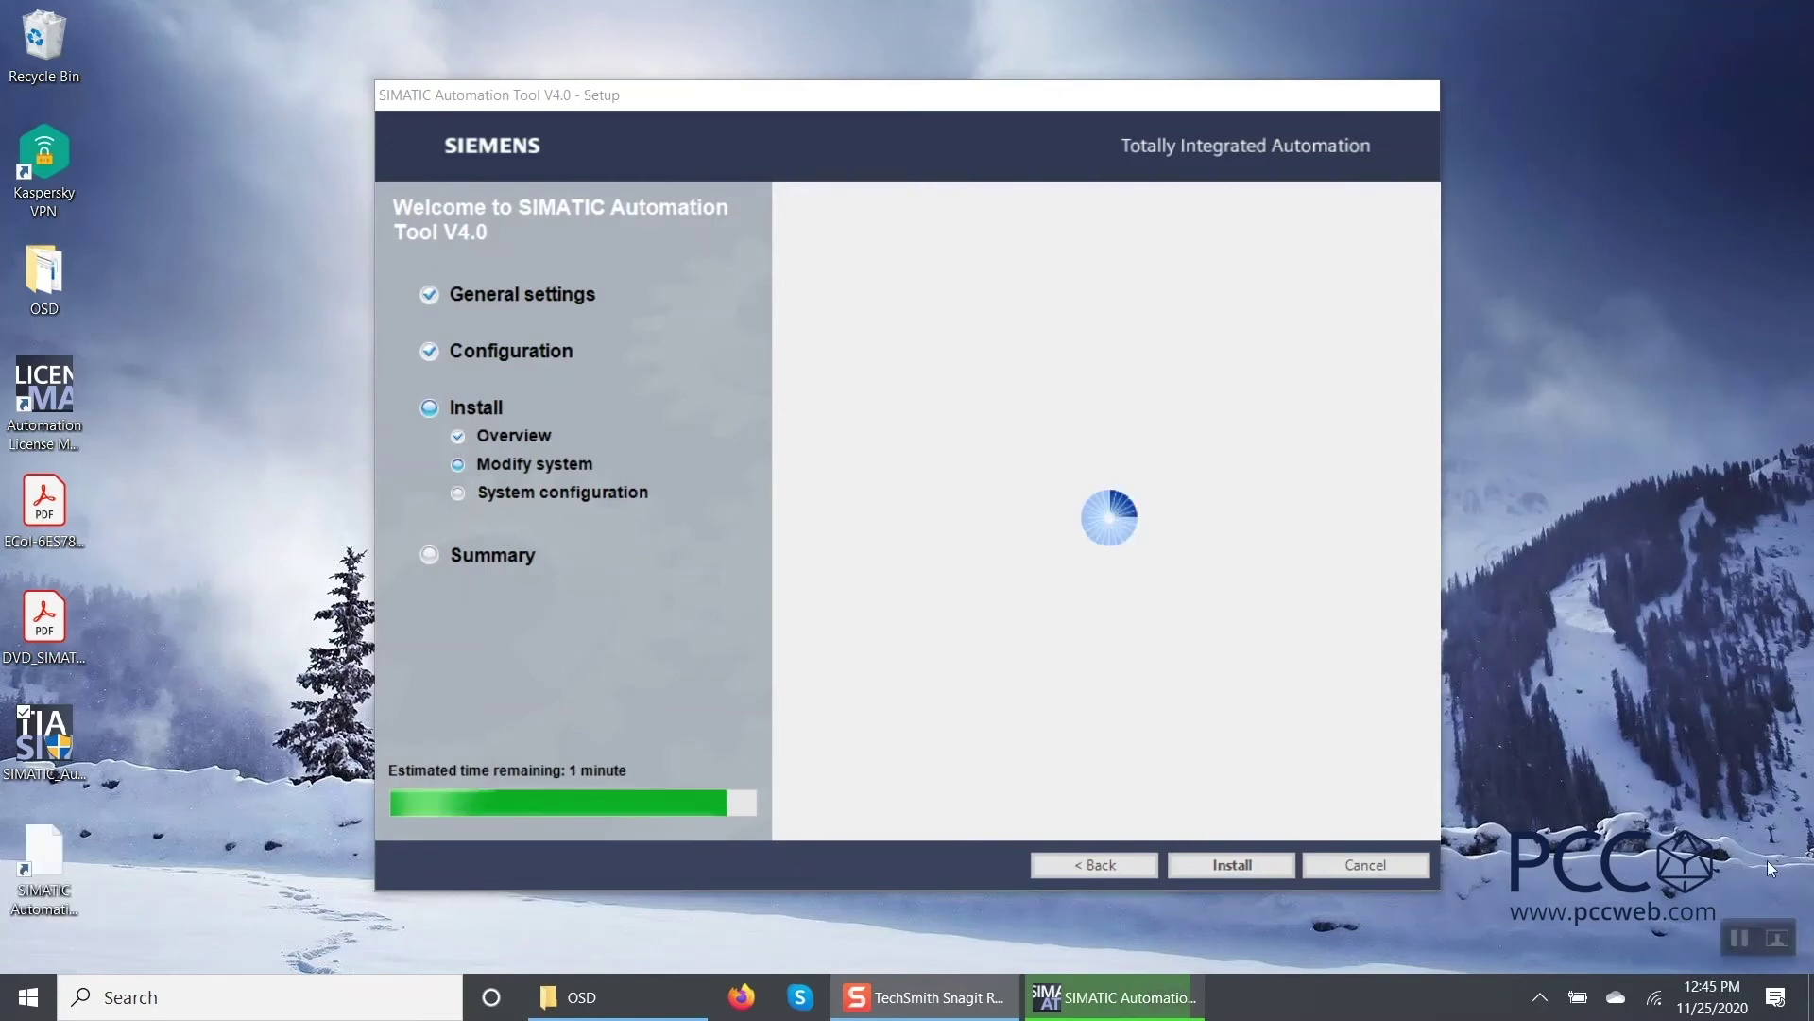
pyautogui.click(1735, 941)
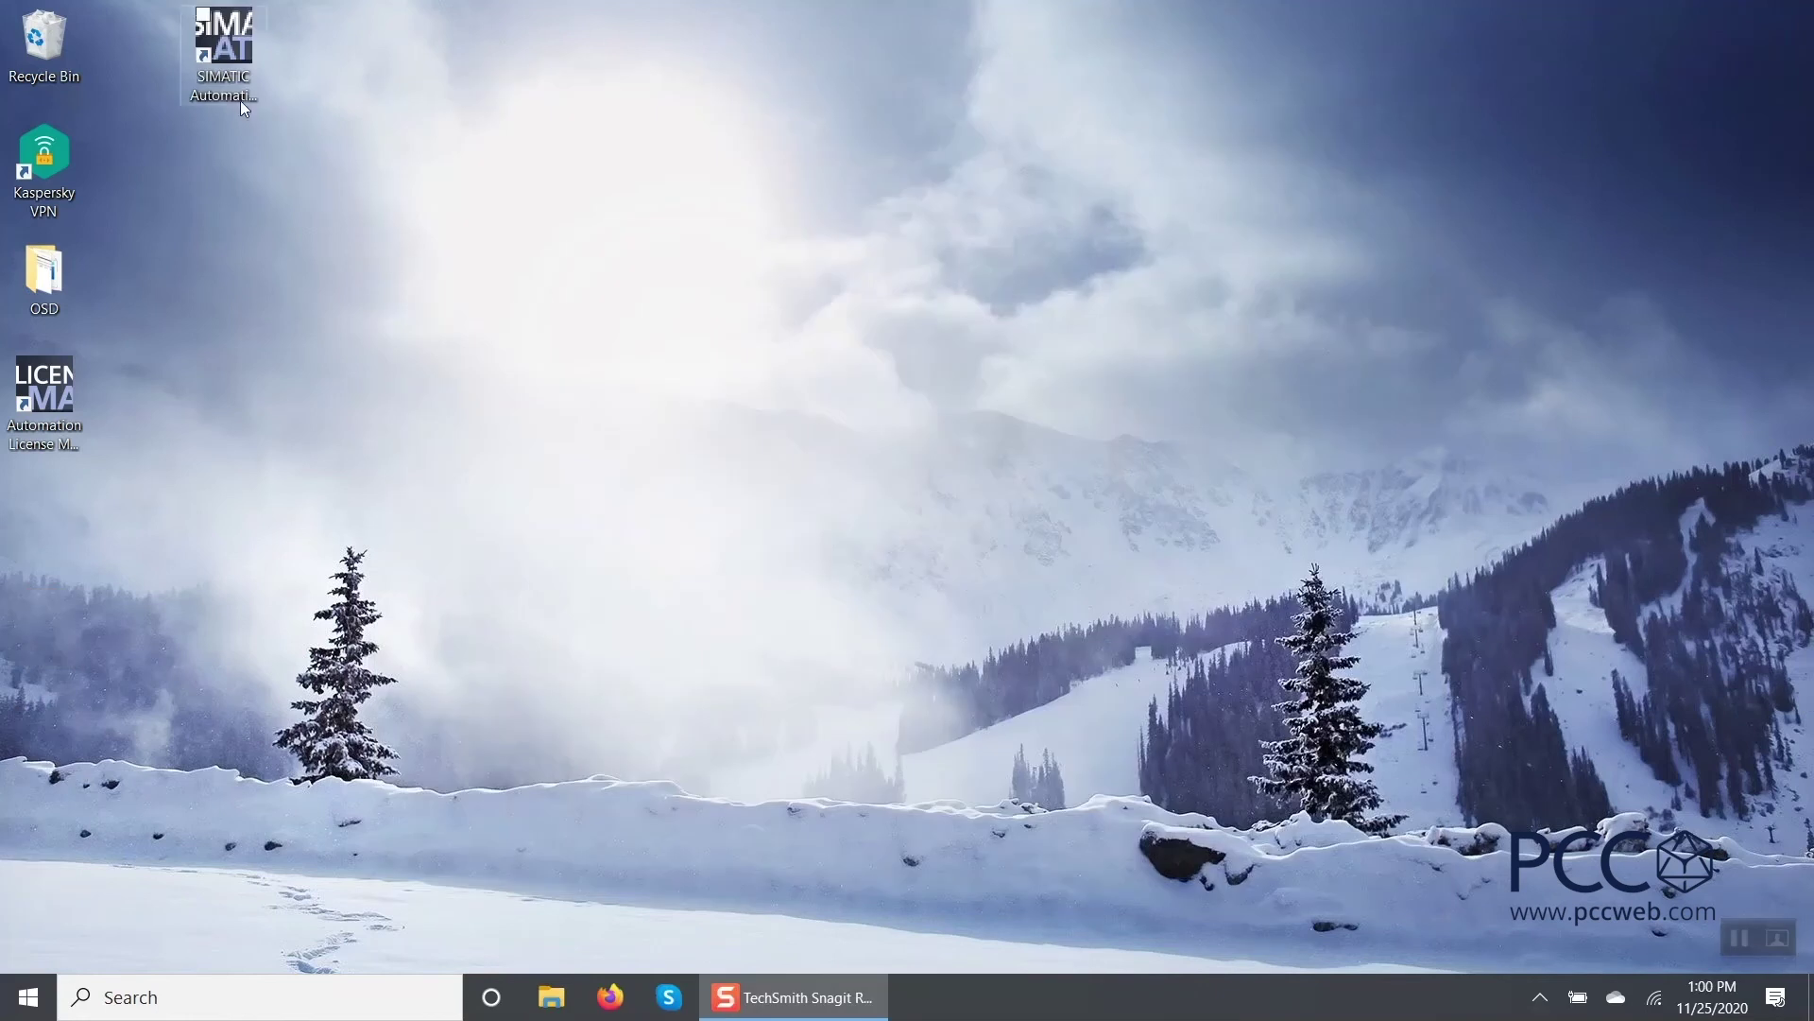
# After the reboot, start Automation License Manager from its desktop shortcut to see the unused-upgrade-keys notice.
pyautogui.click(230, 85)
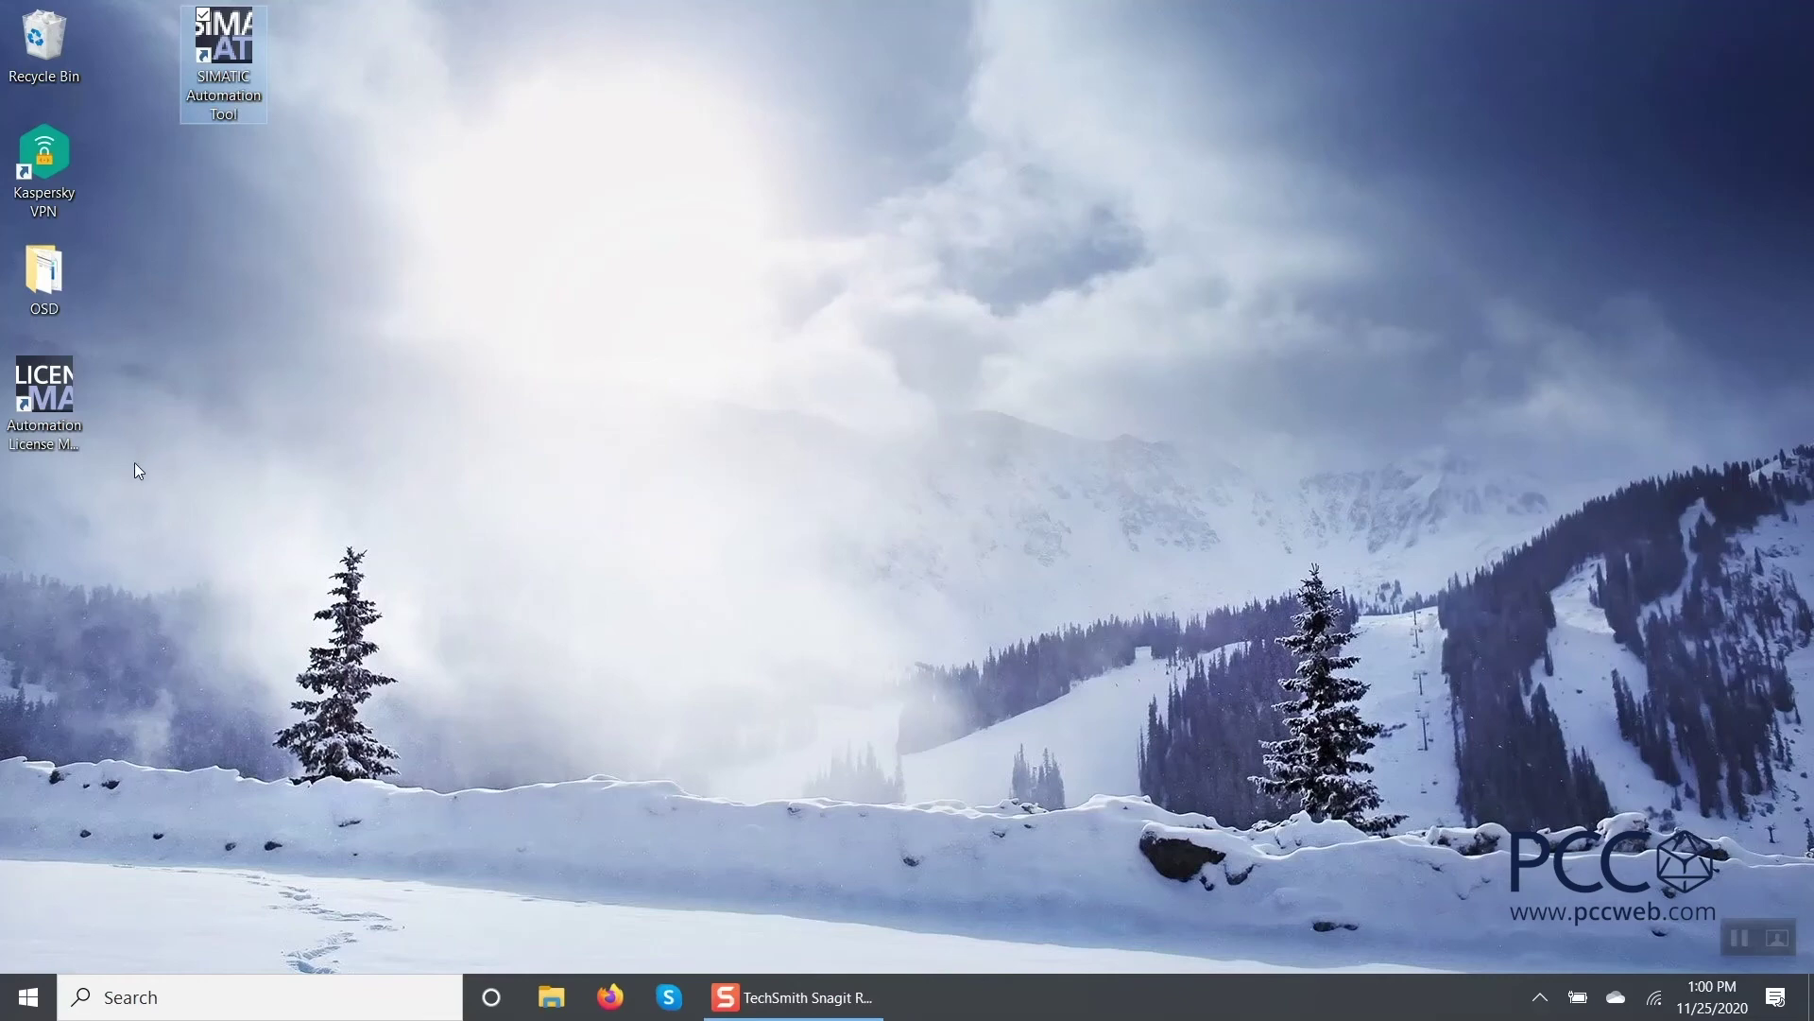
pyautogui.doubleClick(40, 387)
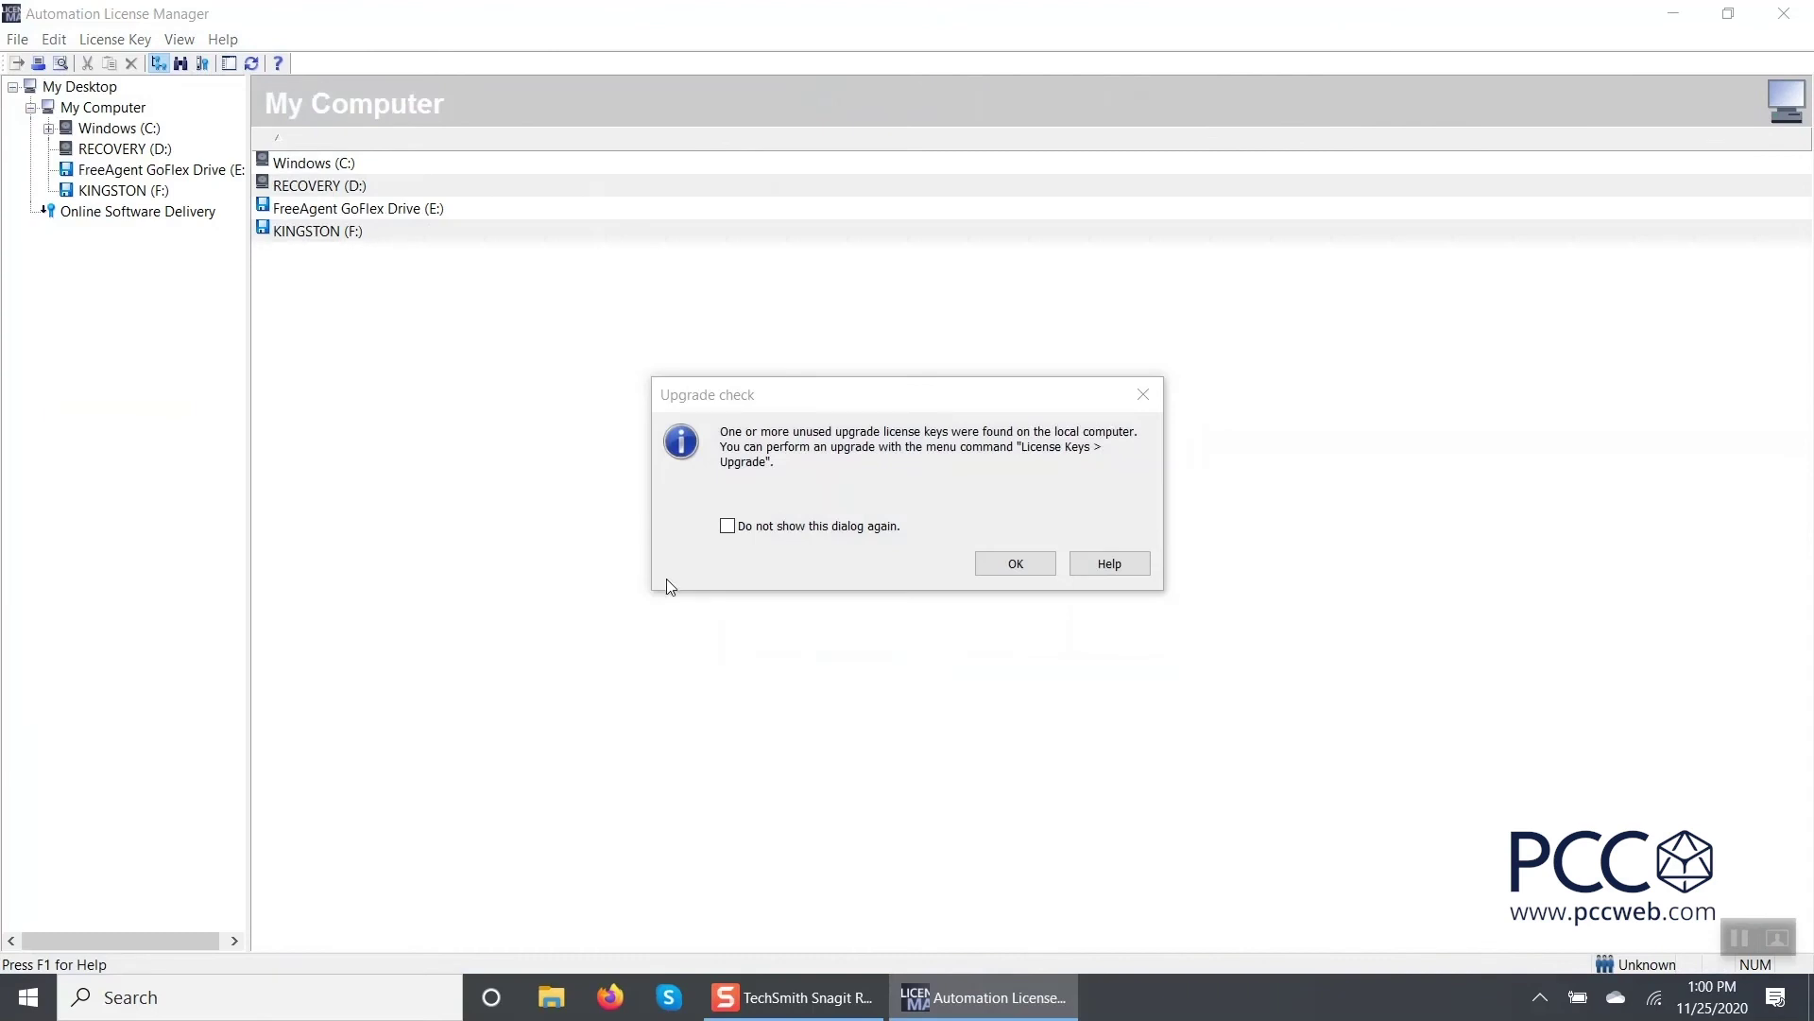
# Dismiss Upgrade check, locate the Advanced Powerpack key on Windows (C:), then show KINGSTON (F:)'s 3.0 key.
pyautogui.click(1024, 571)
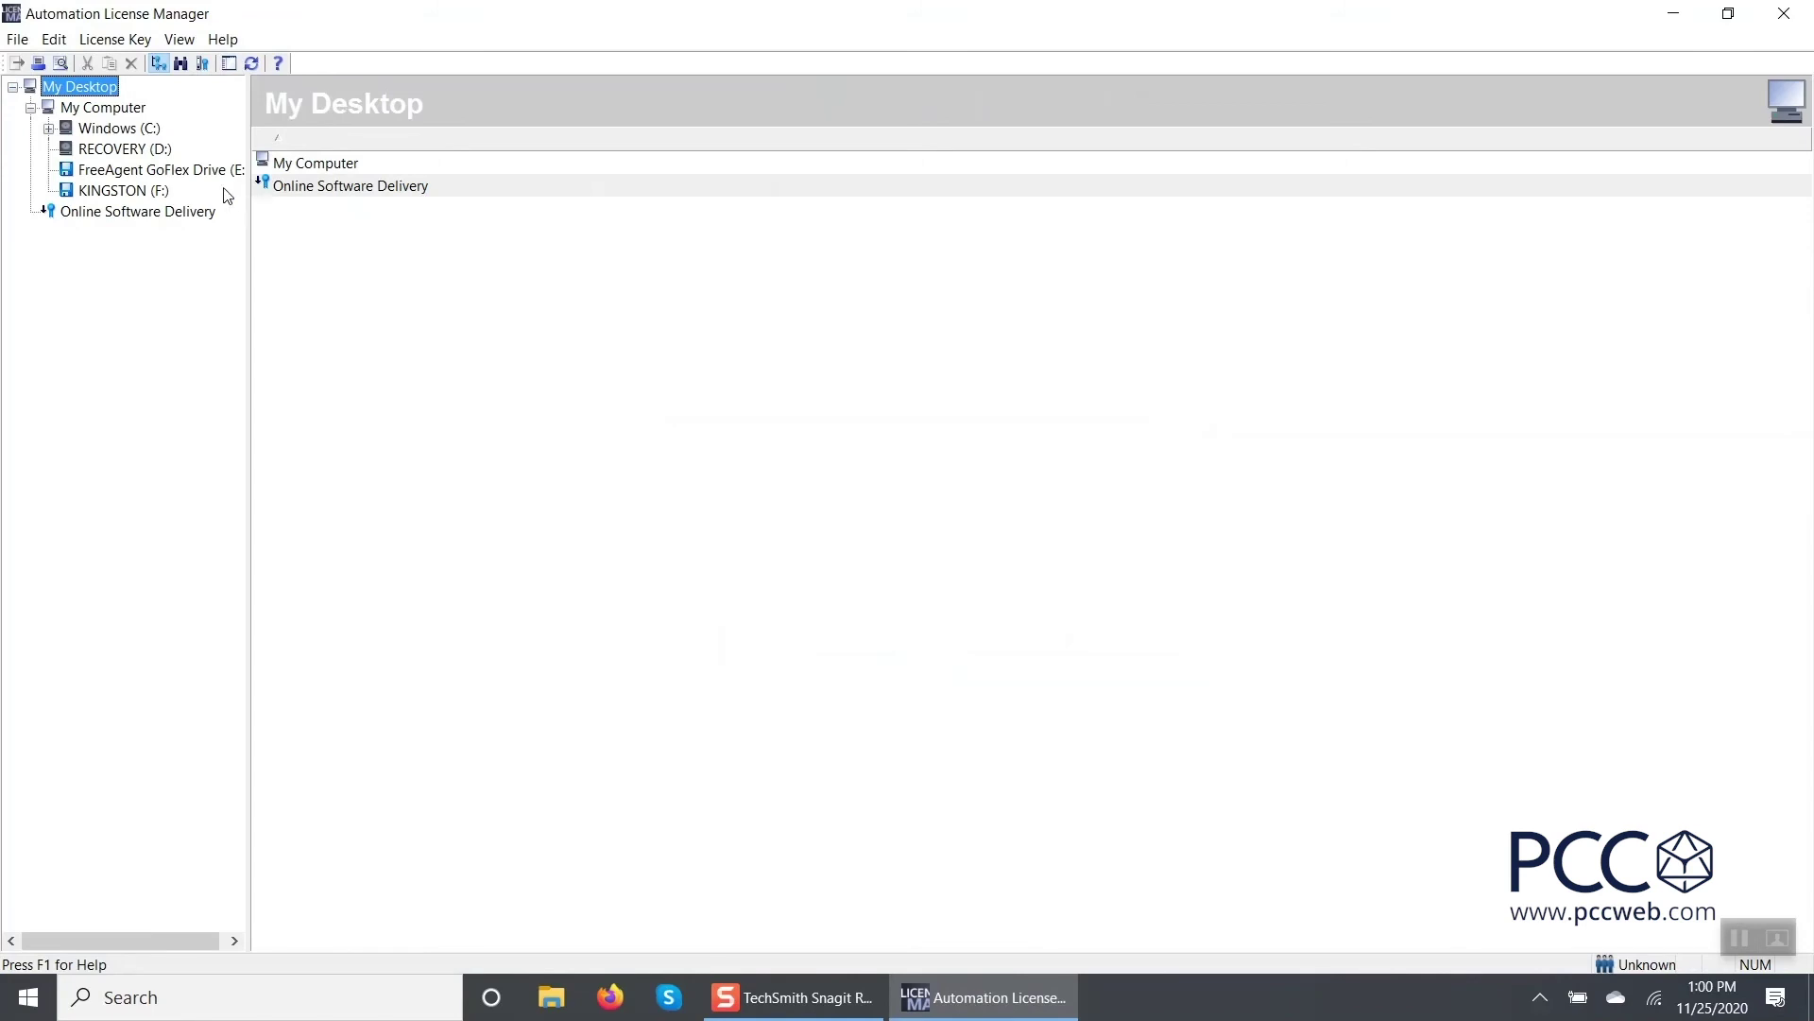
pyautogui.click(137, 129)
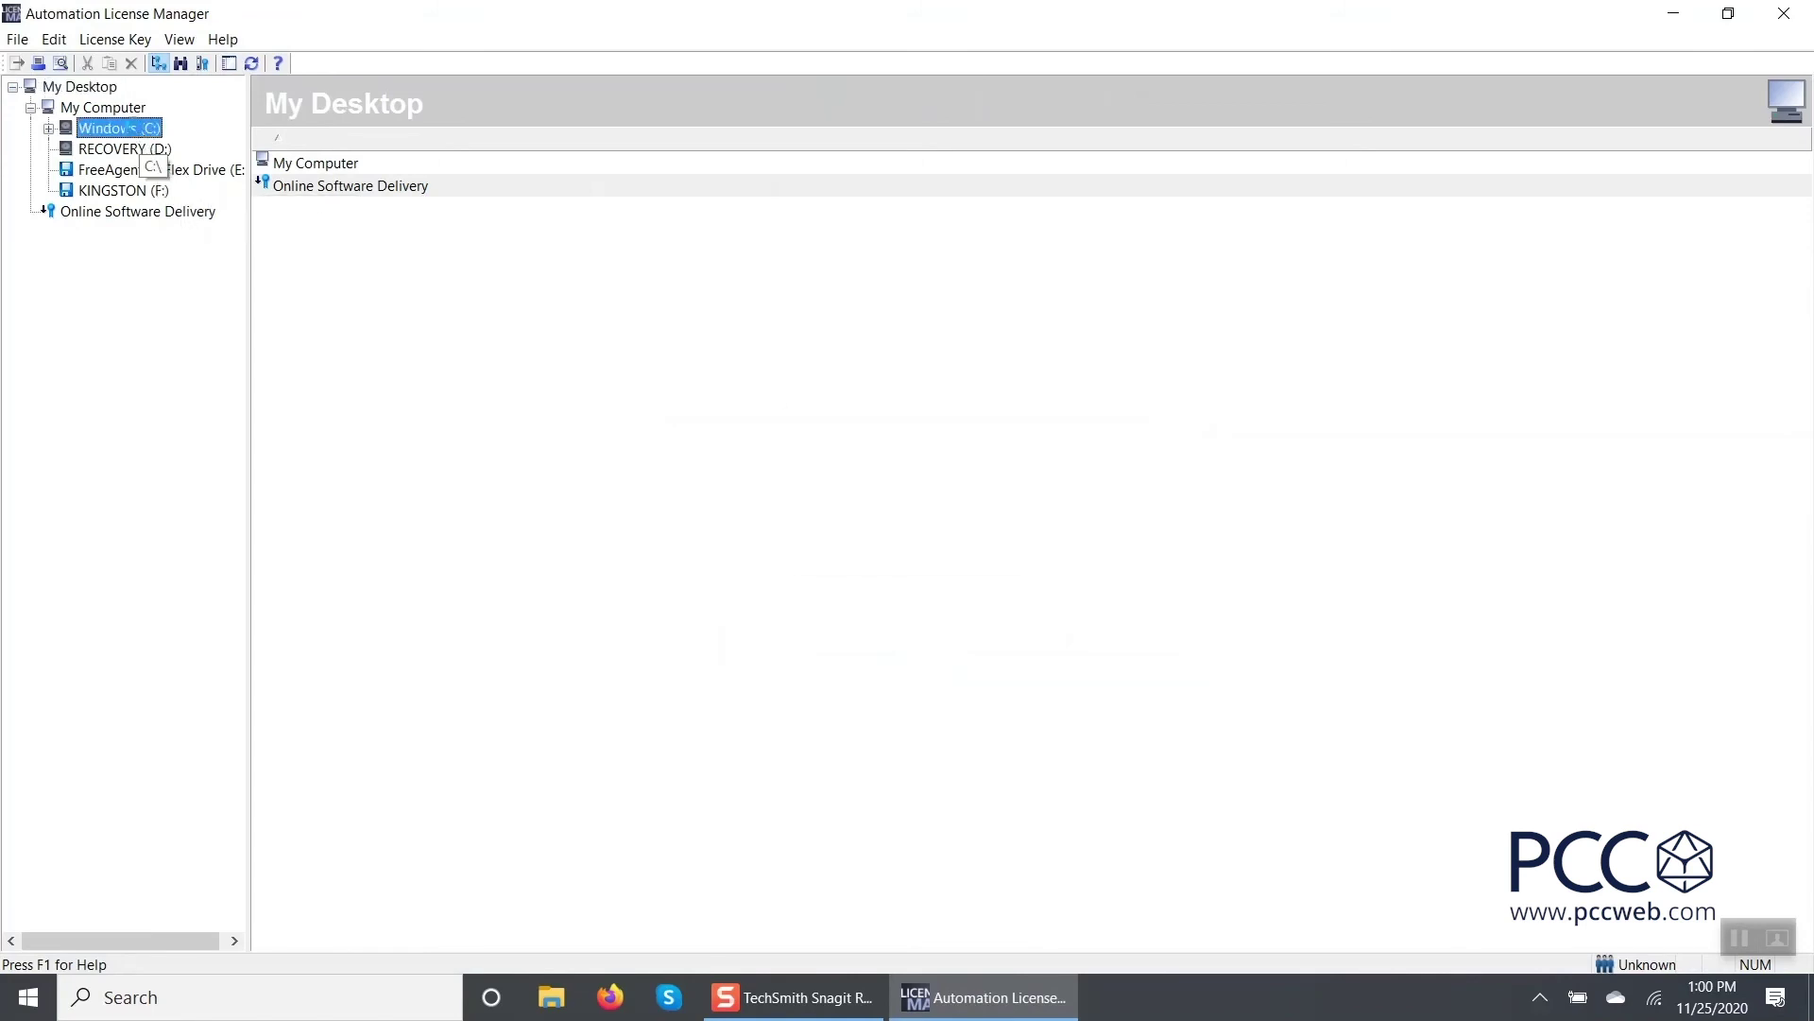
pyautogui.click(48, 128)
pyautogui.click(66, 150)
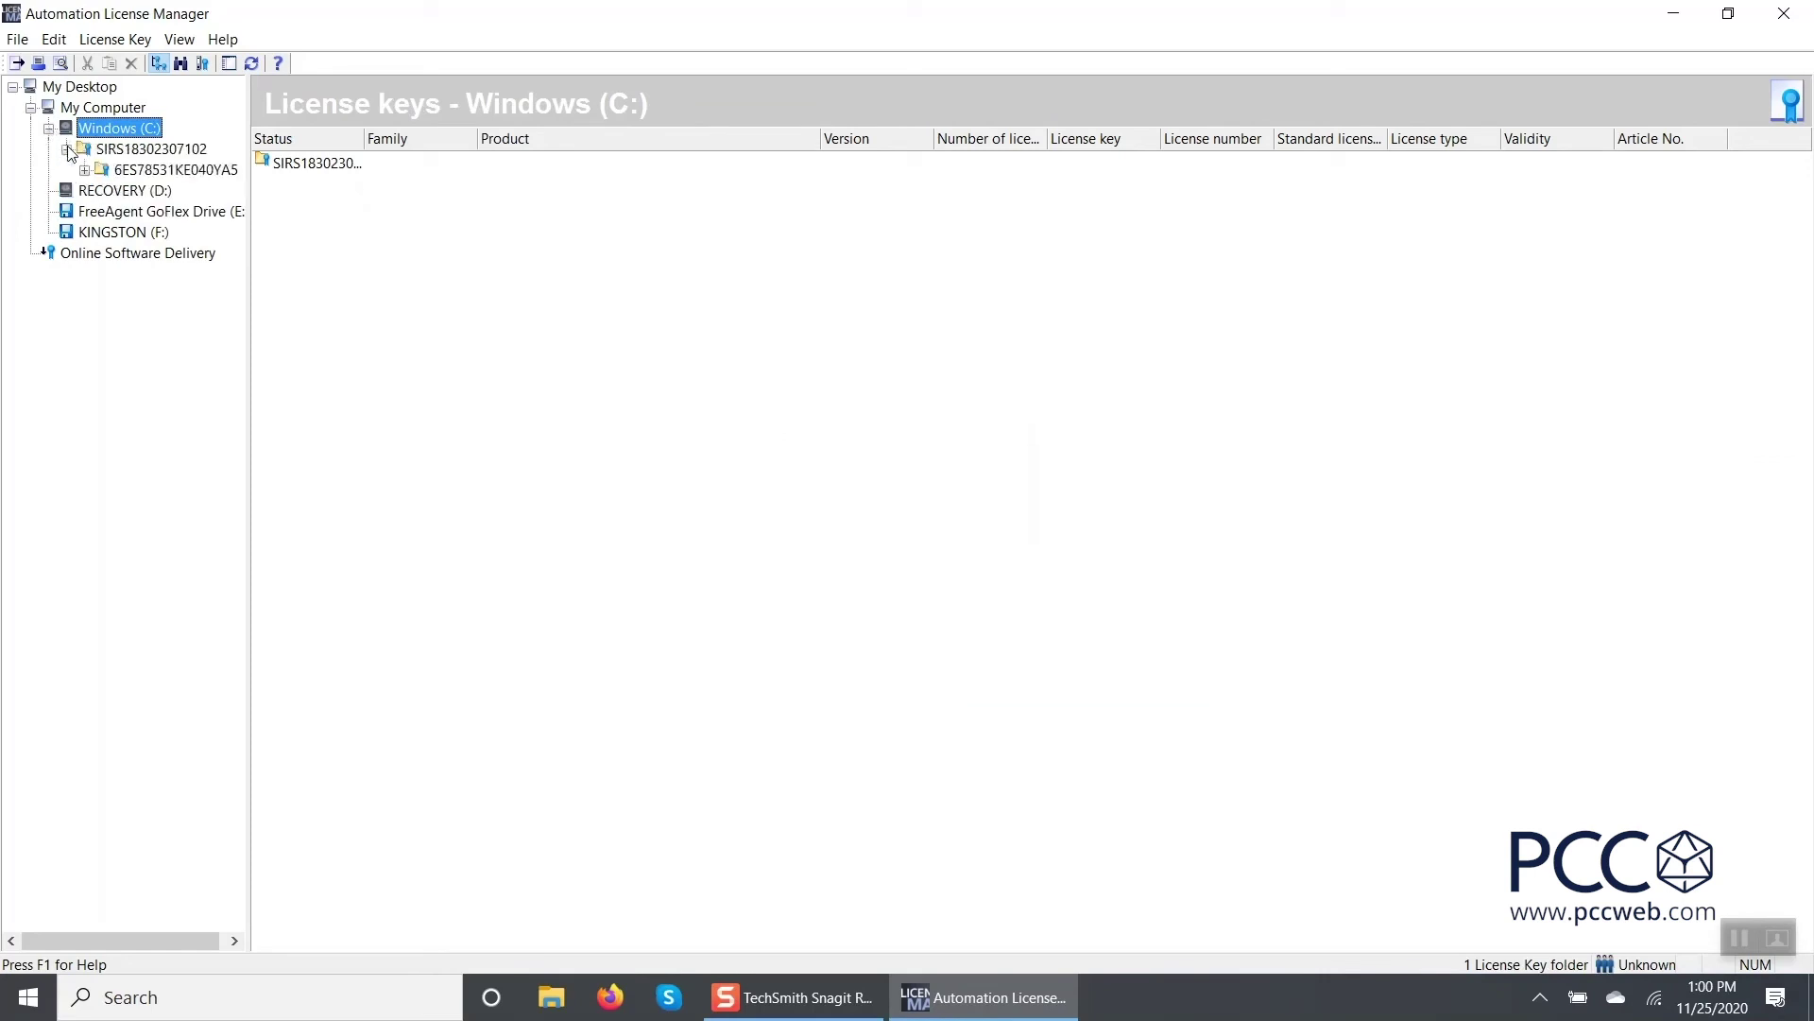
pyautogui.click(84, 170)
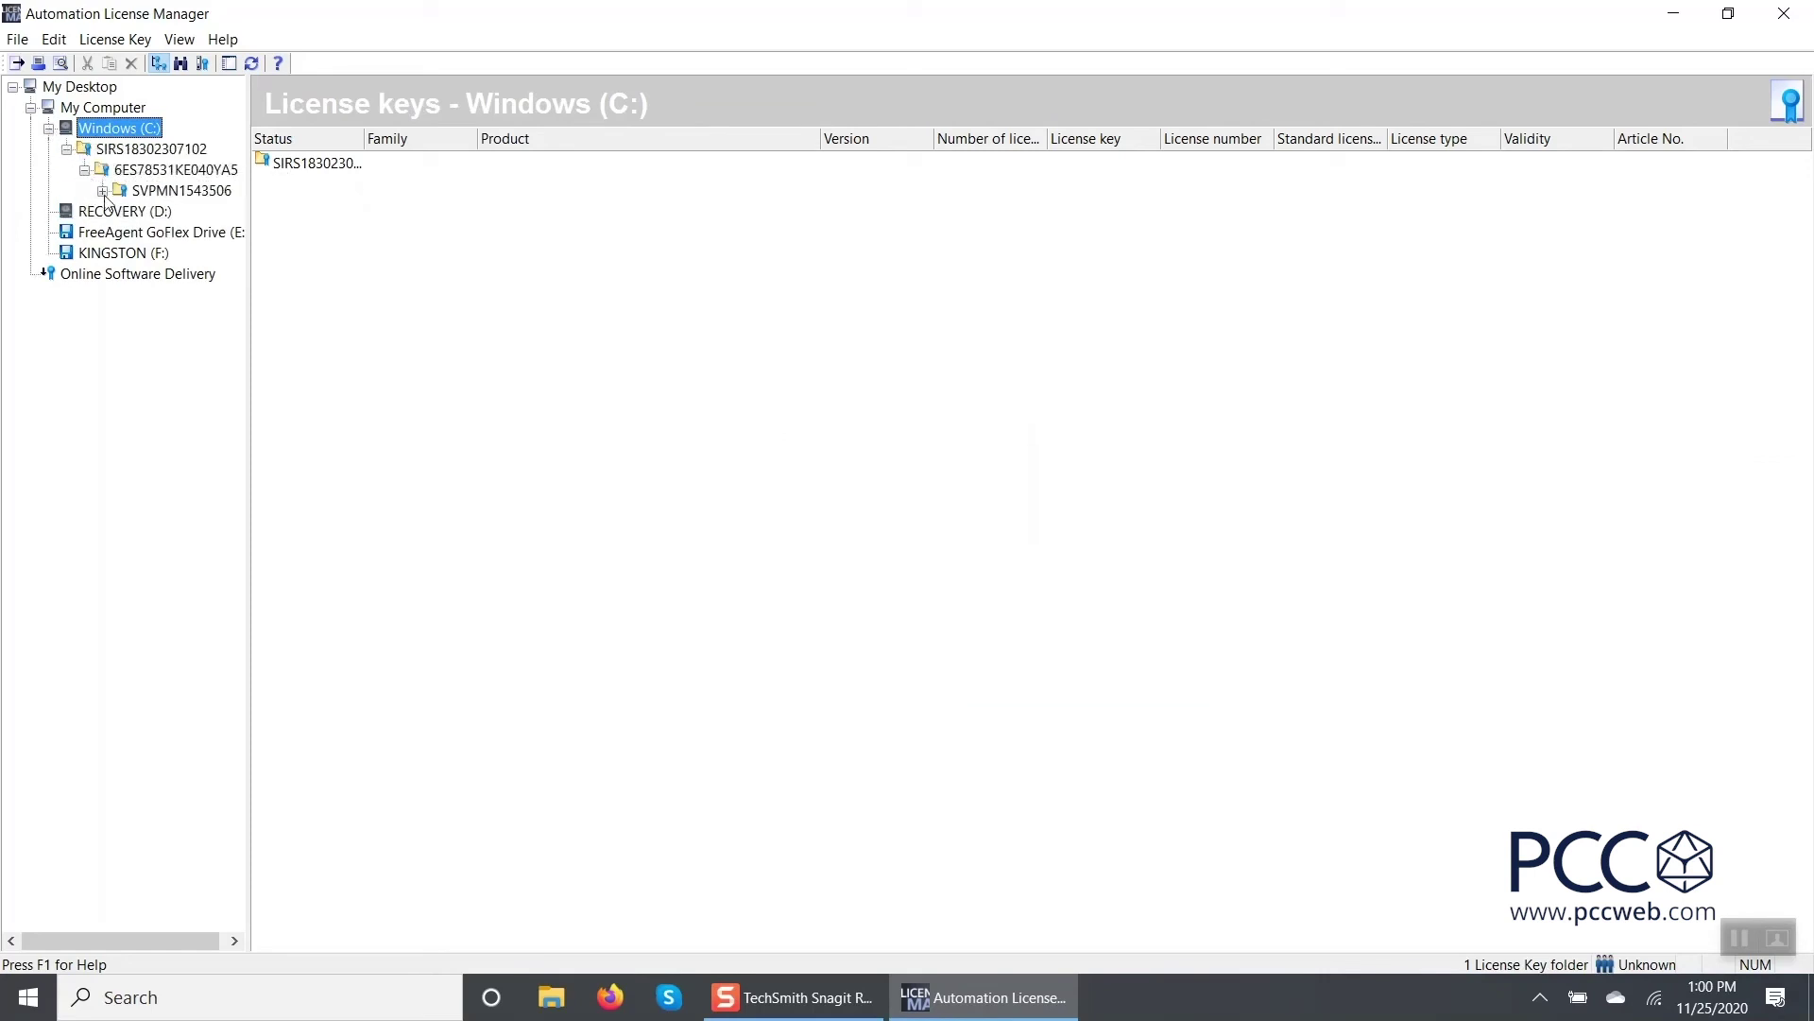
pyautogui.click(102, 190)
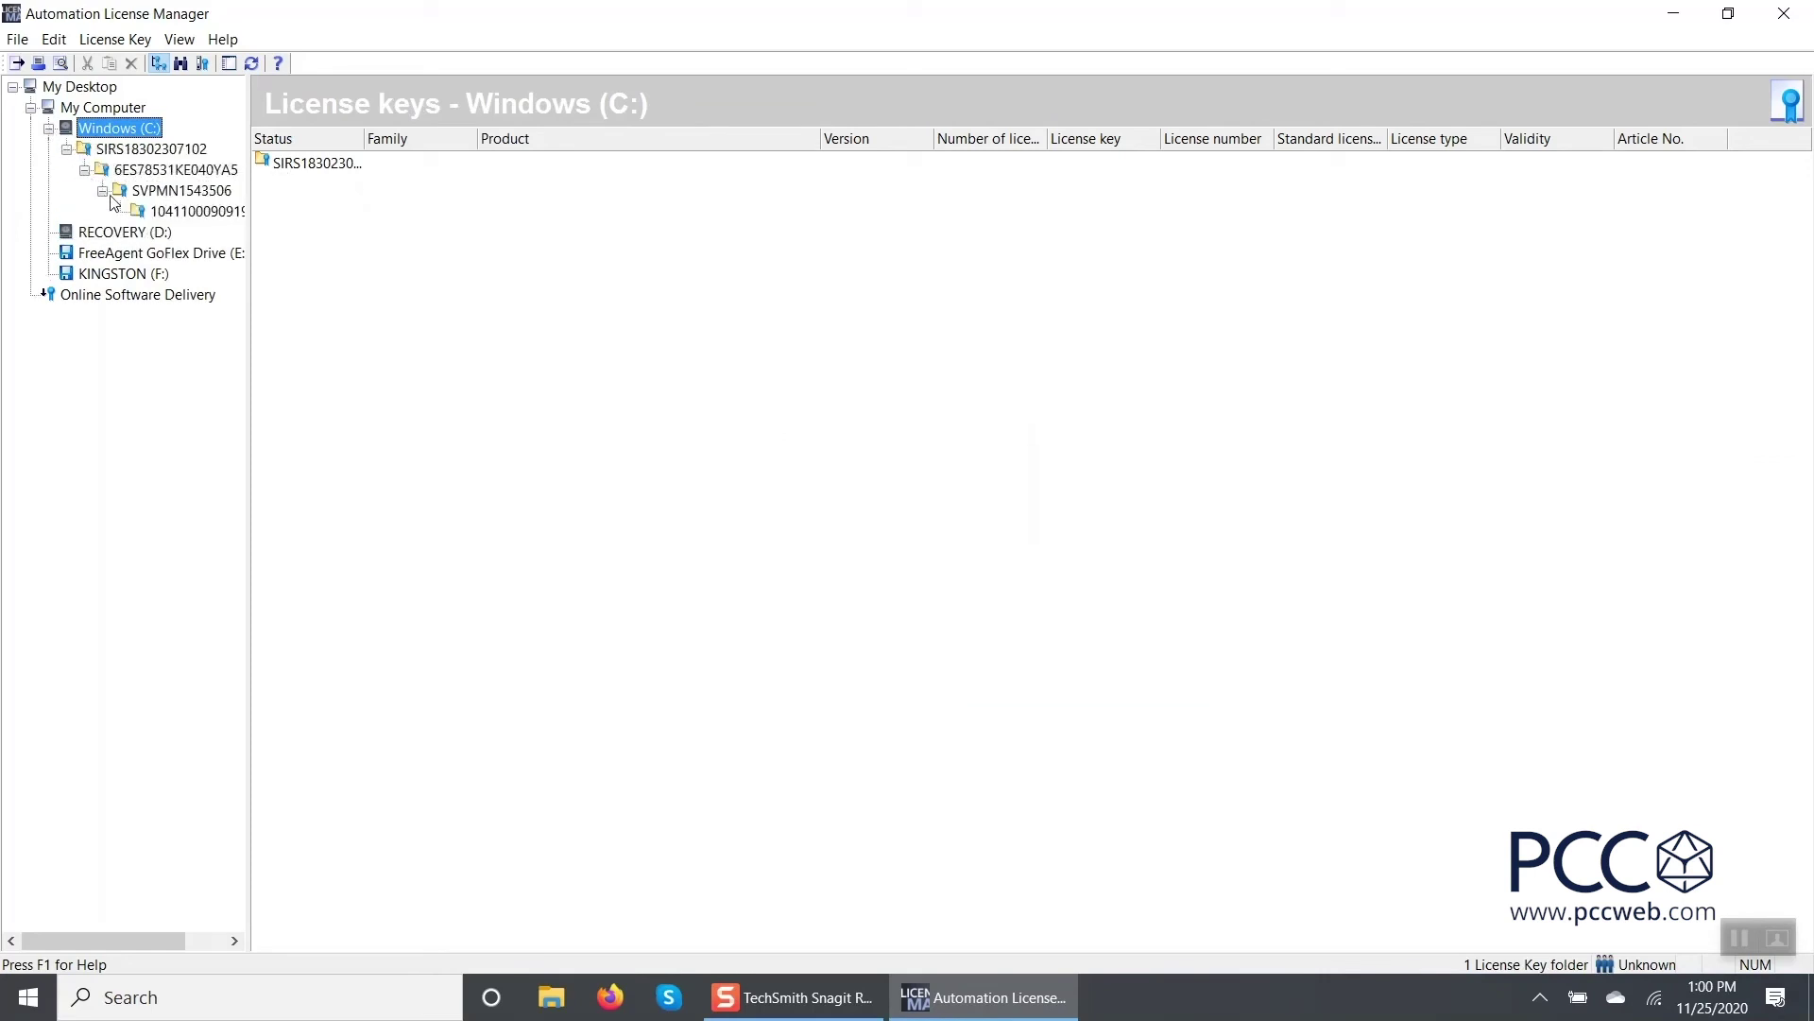
pyautogui.click(167, 217)
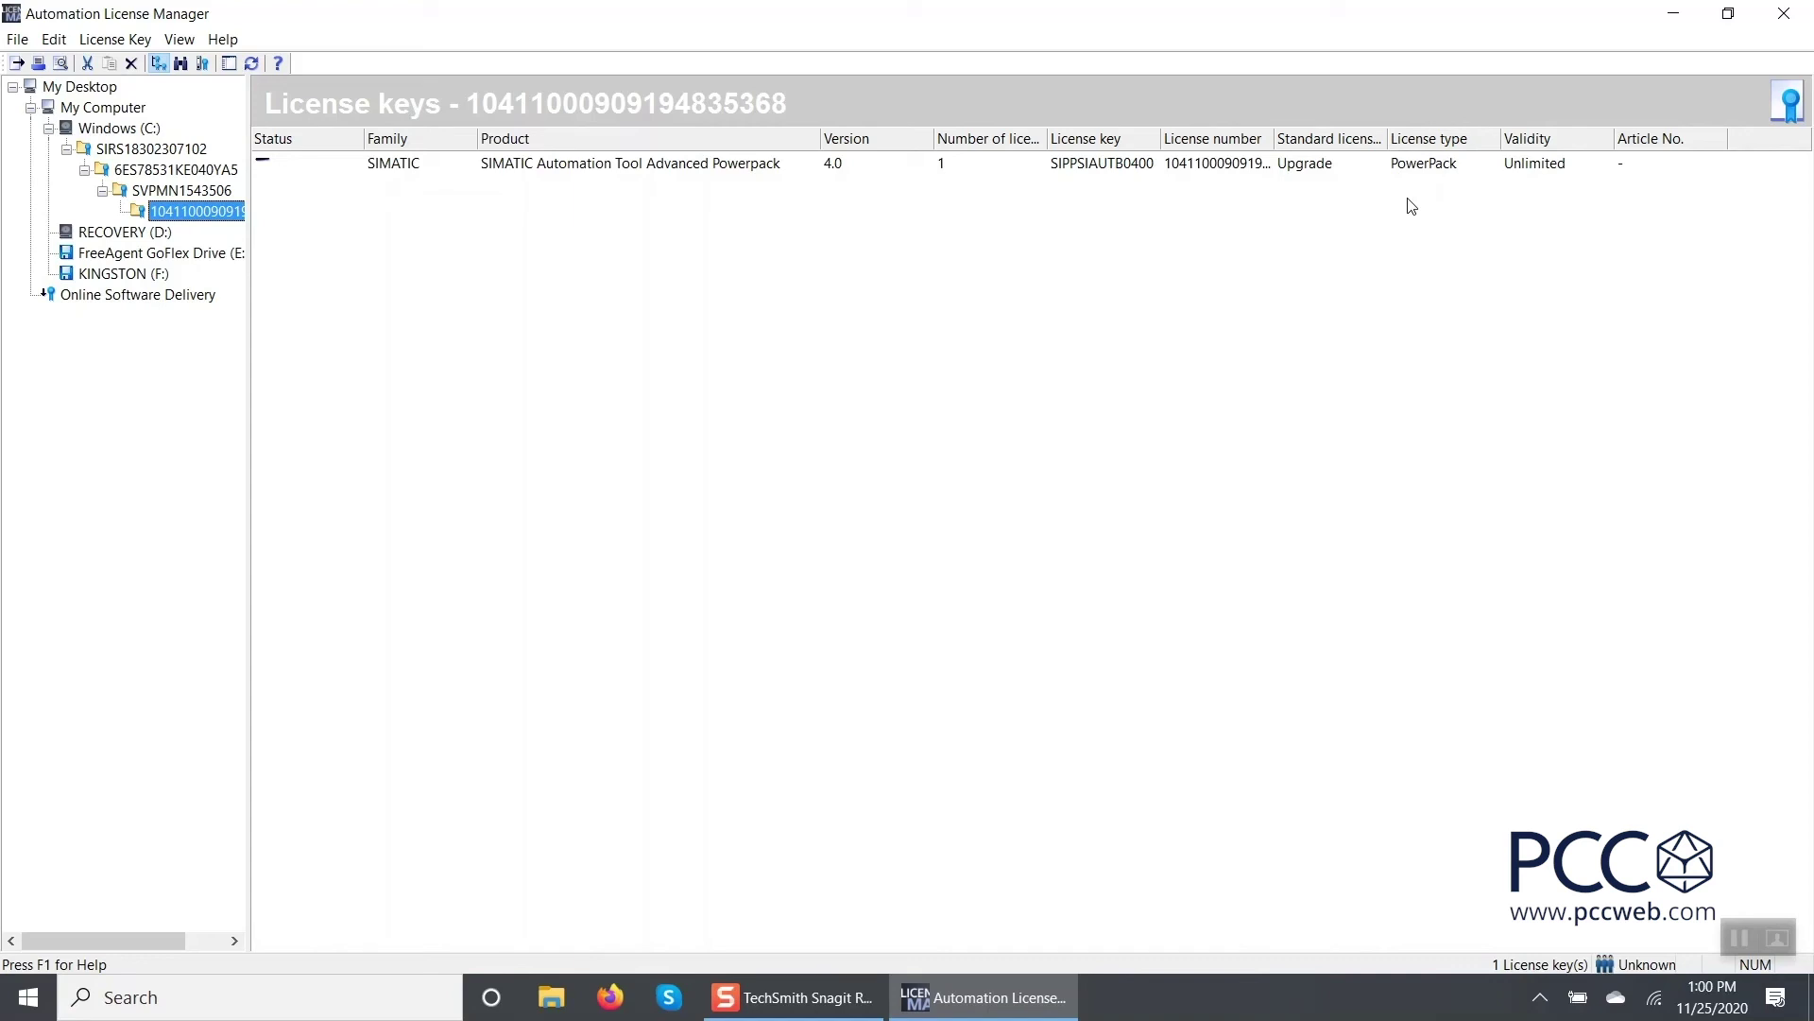
pyautogui.click(130, 276)
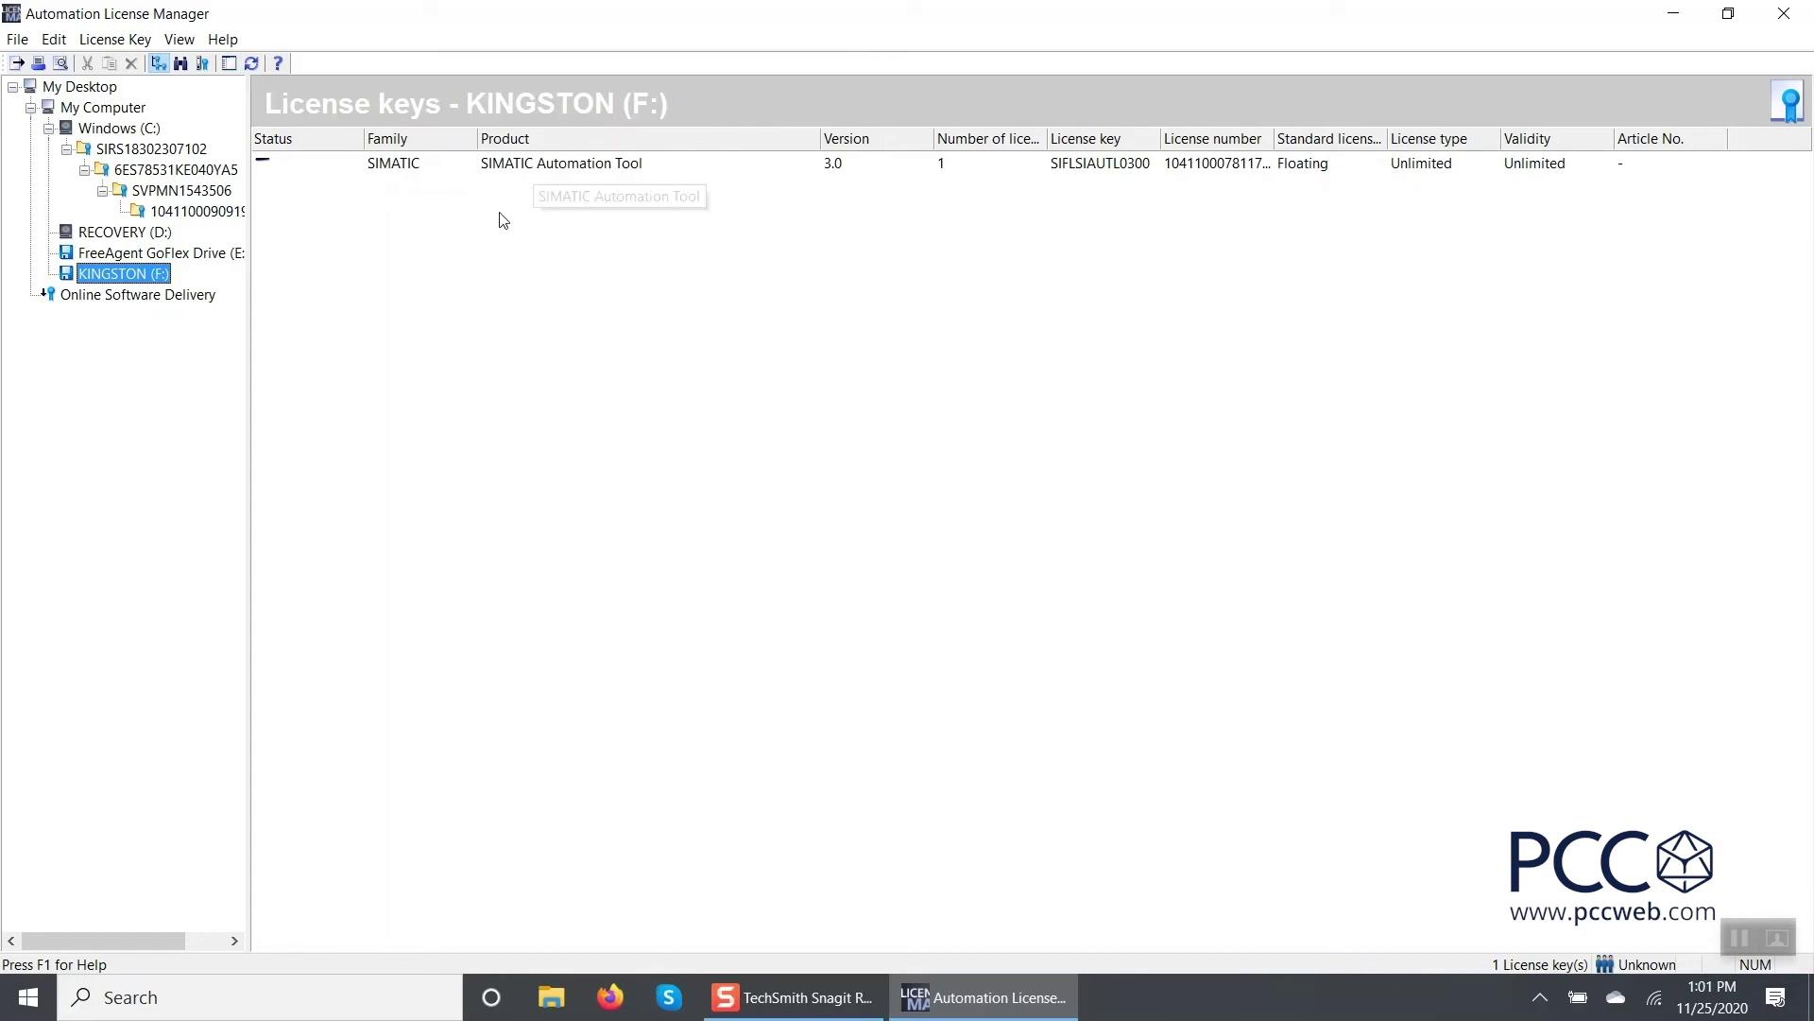
# Move the SIMATIC Automation Tool 3.0 key from KINGSTON (F:) into the Powerpack folder and select it.
pyautogui.click(526, 166)
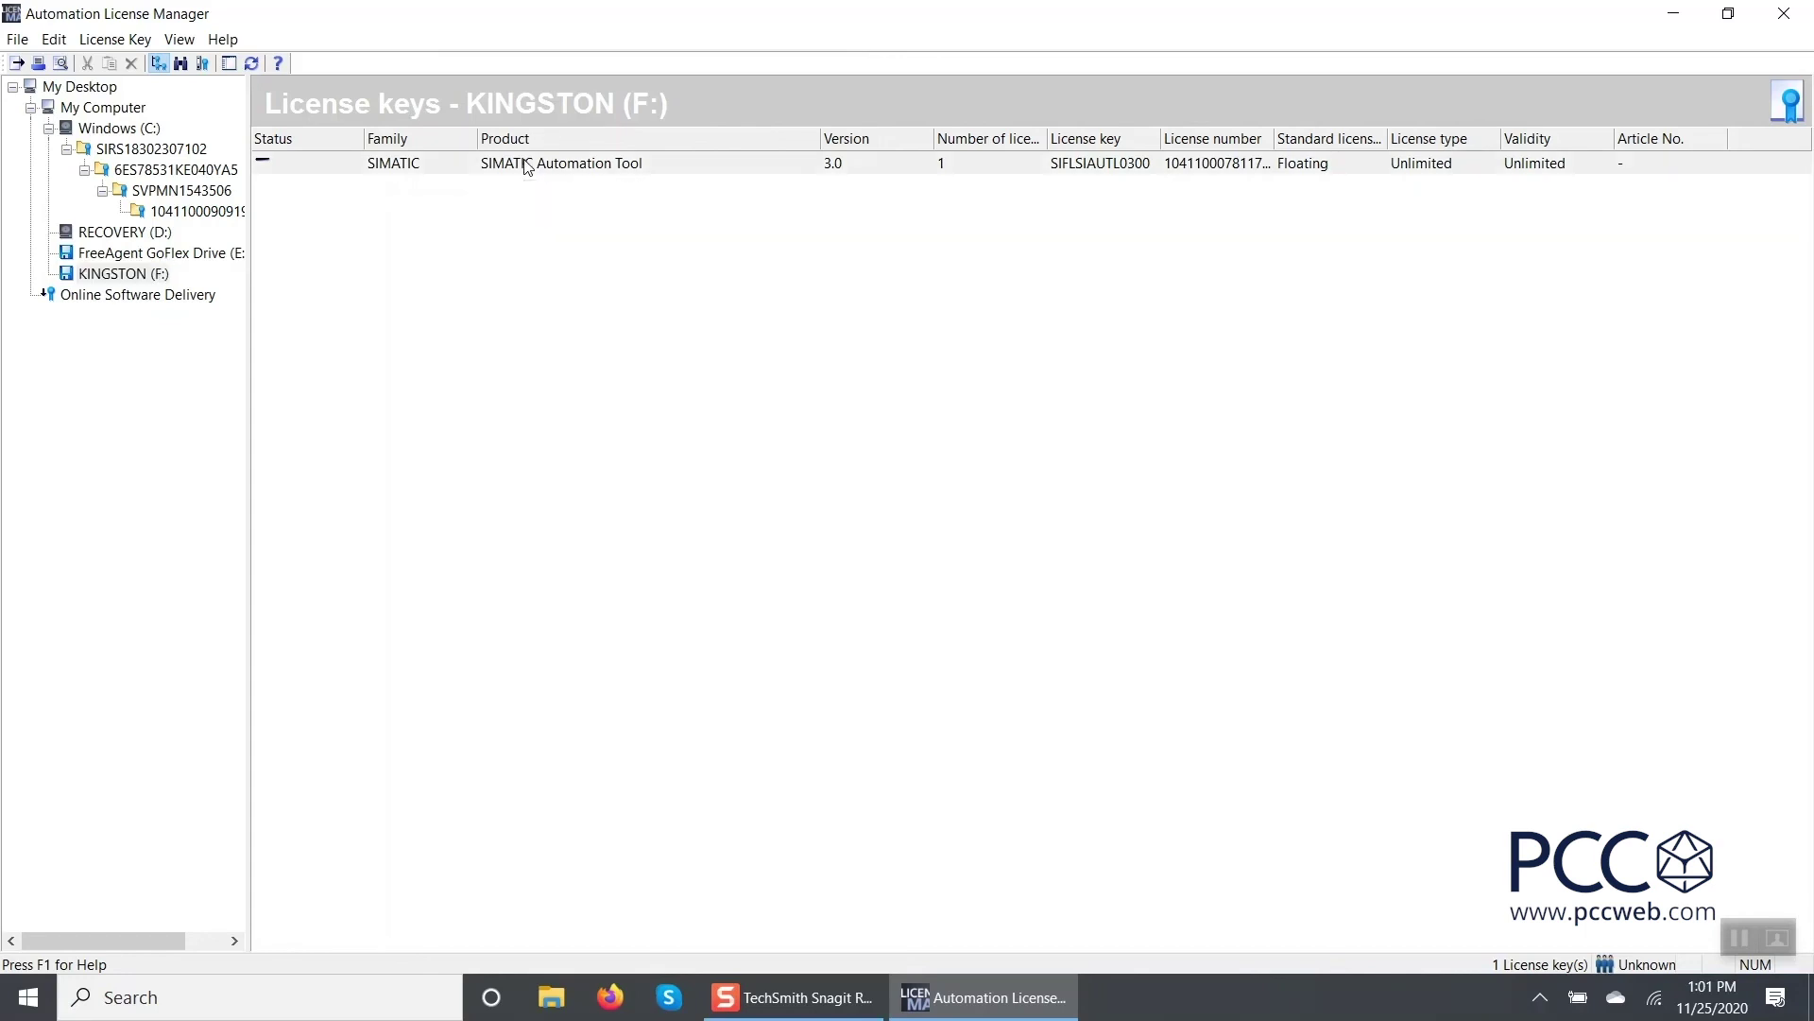
pyautogui.moveTo(527, 166); pyautogui.dragTo(218, 216)
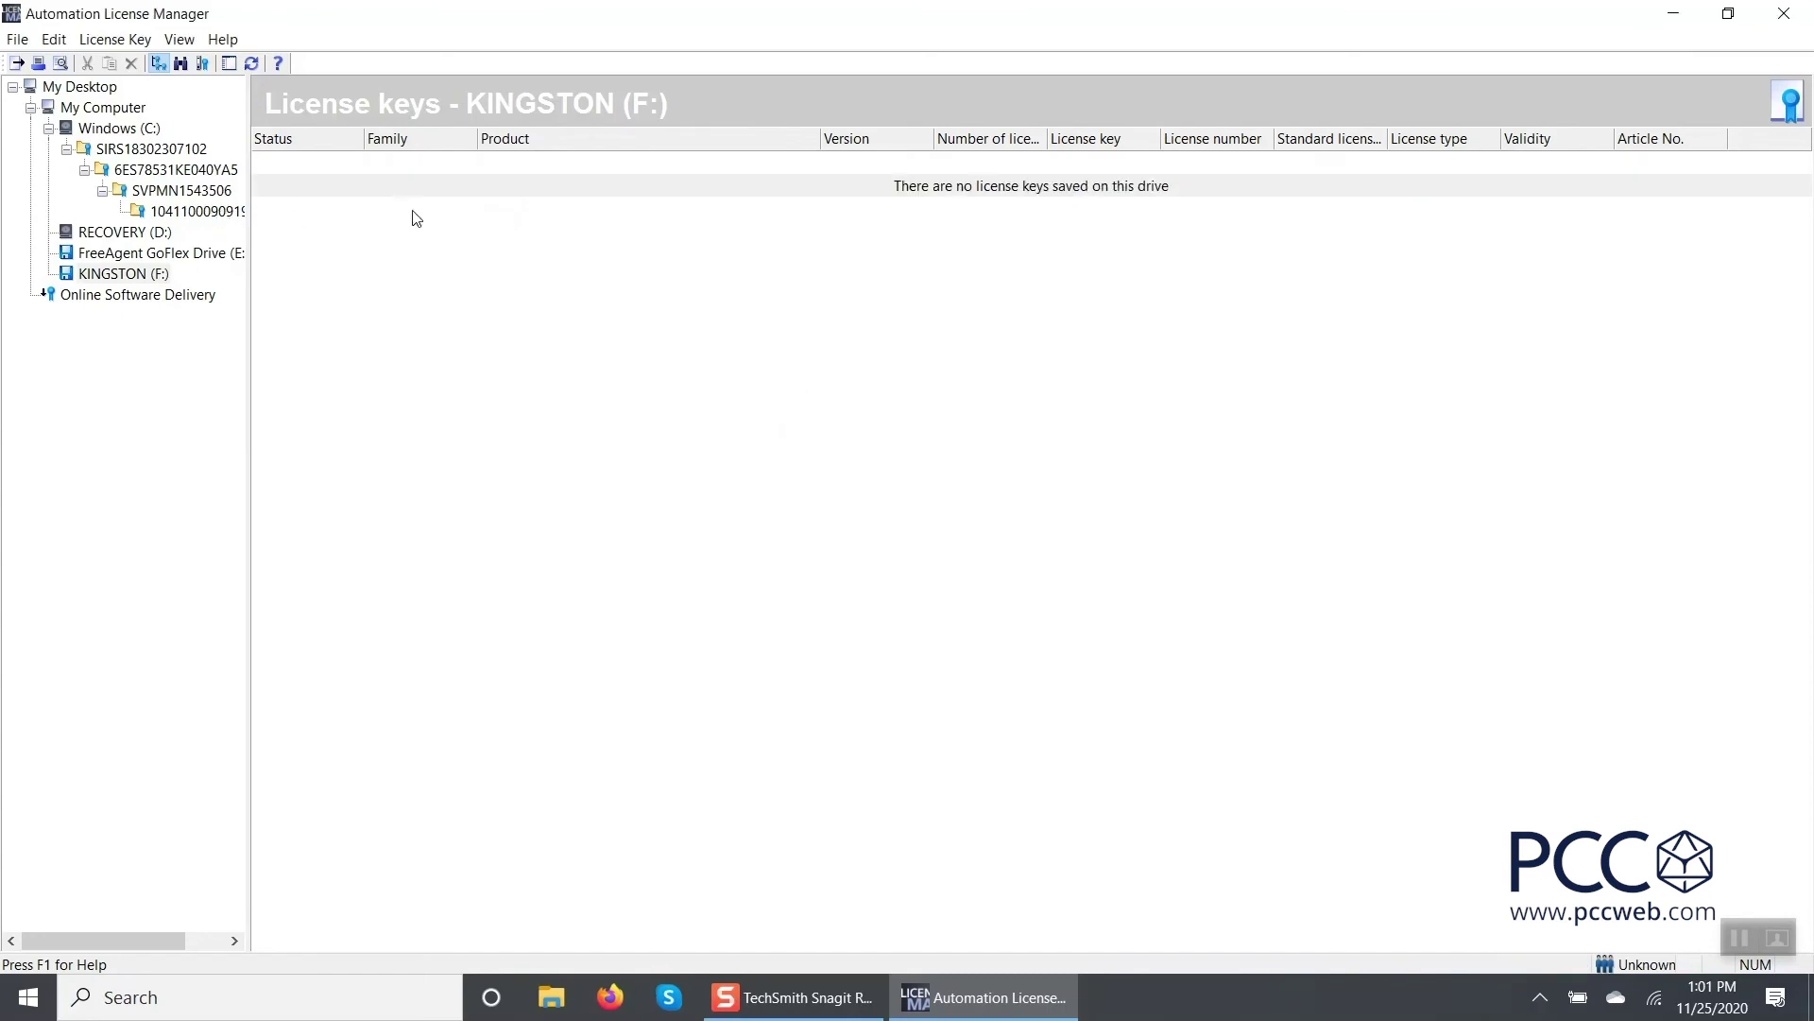
pyautogui.click(199, 213)
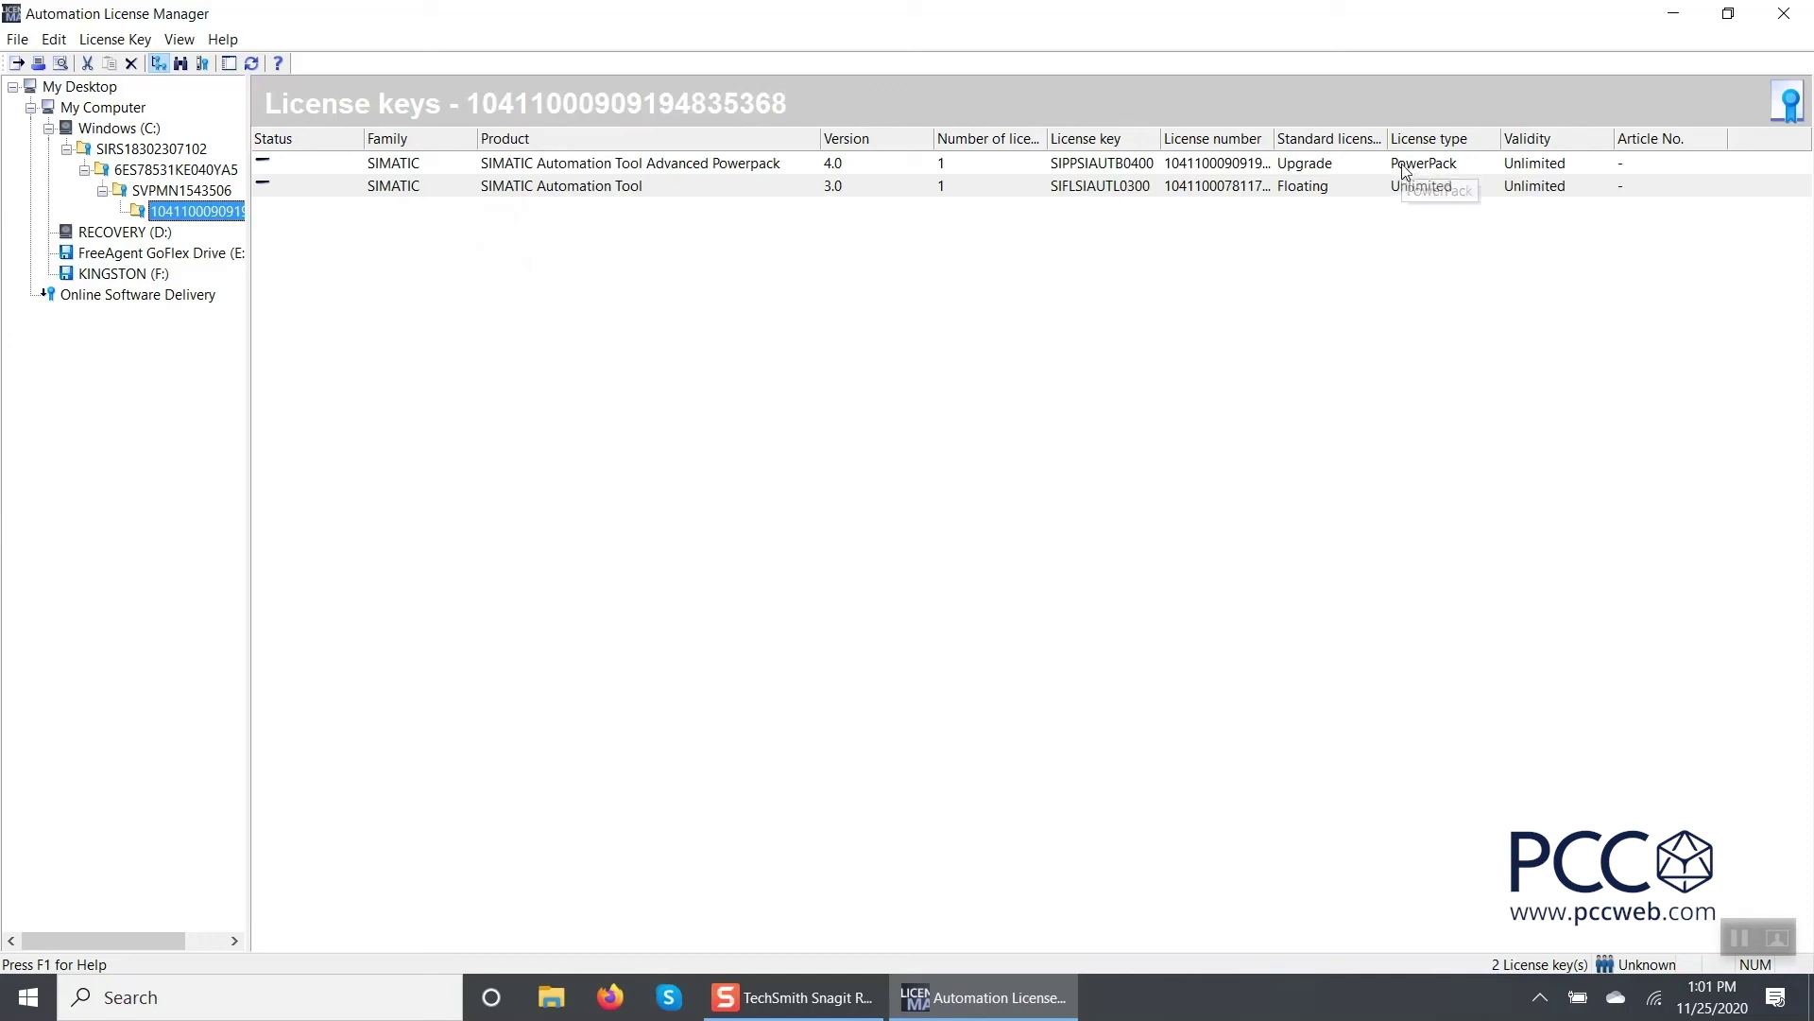
pyautogui.click(586, 293)
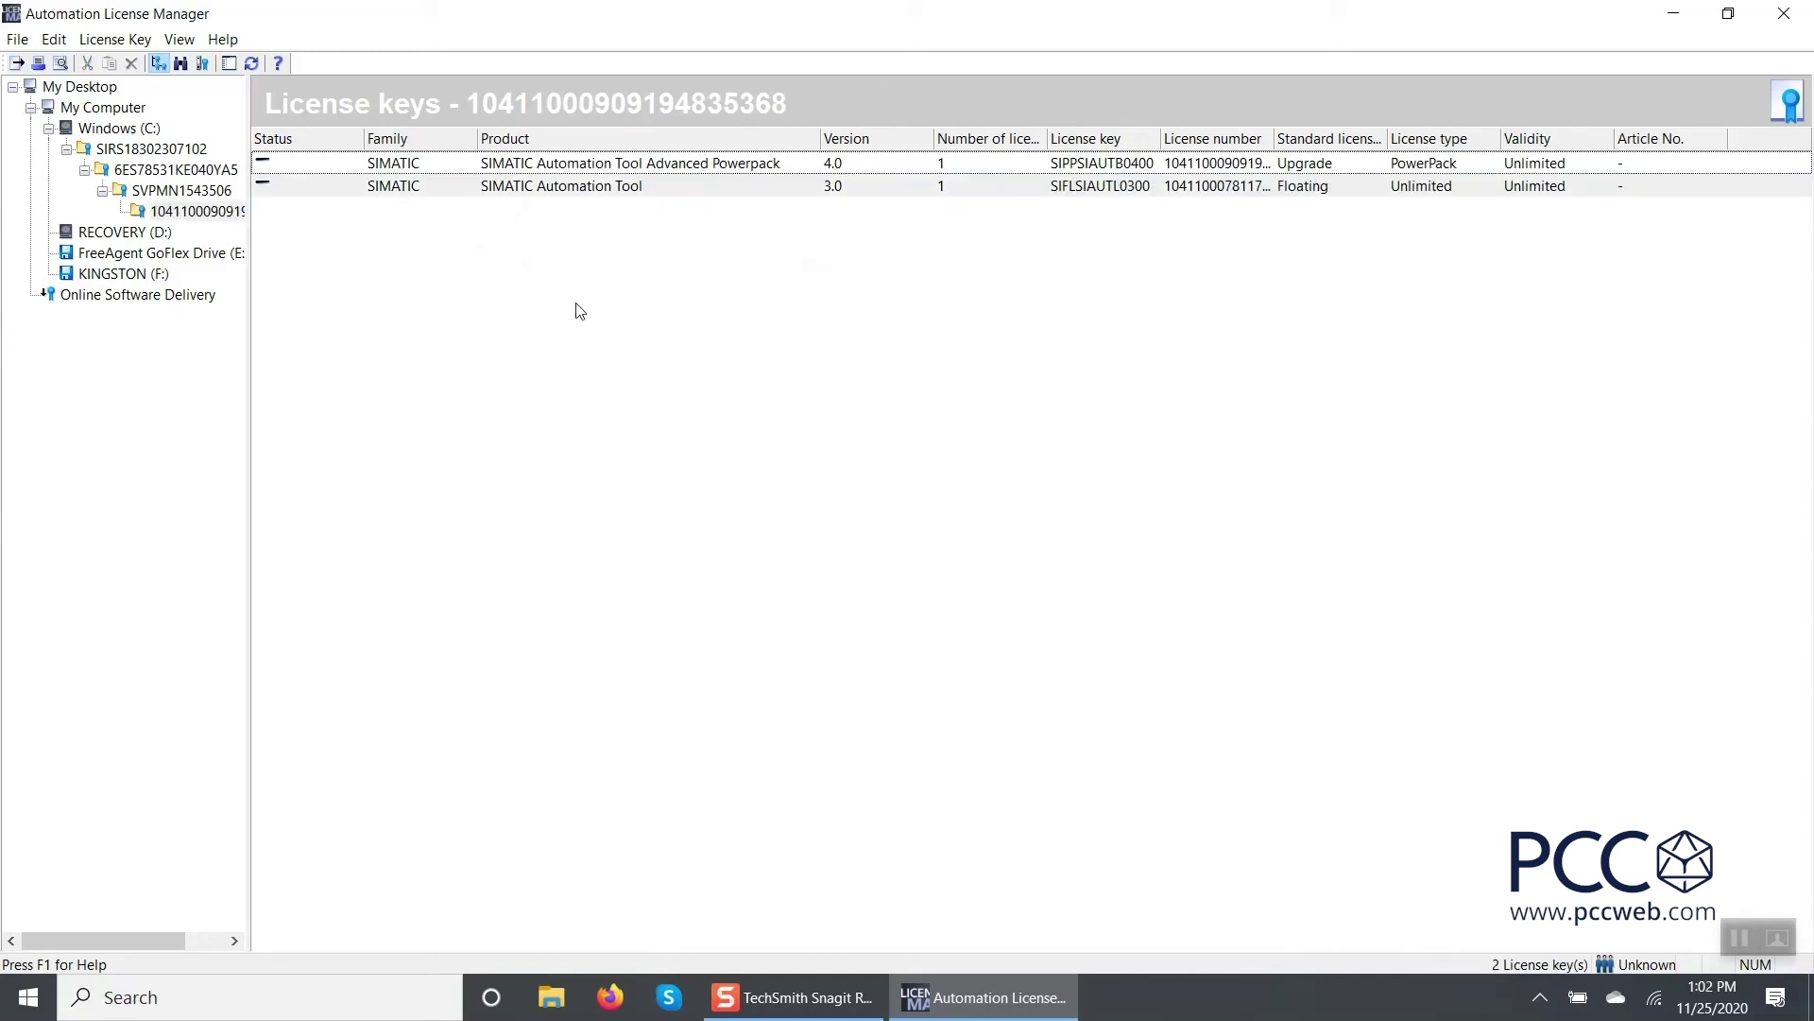
pyautogui.click(564, 188)
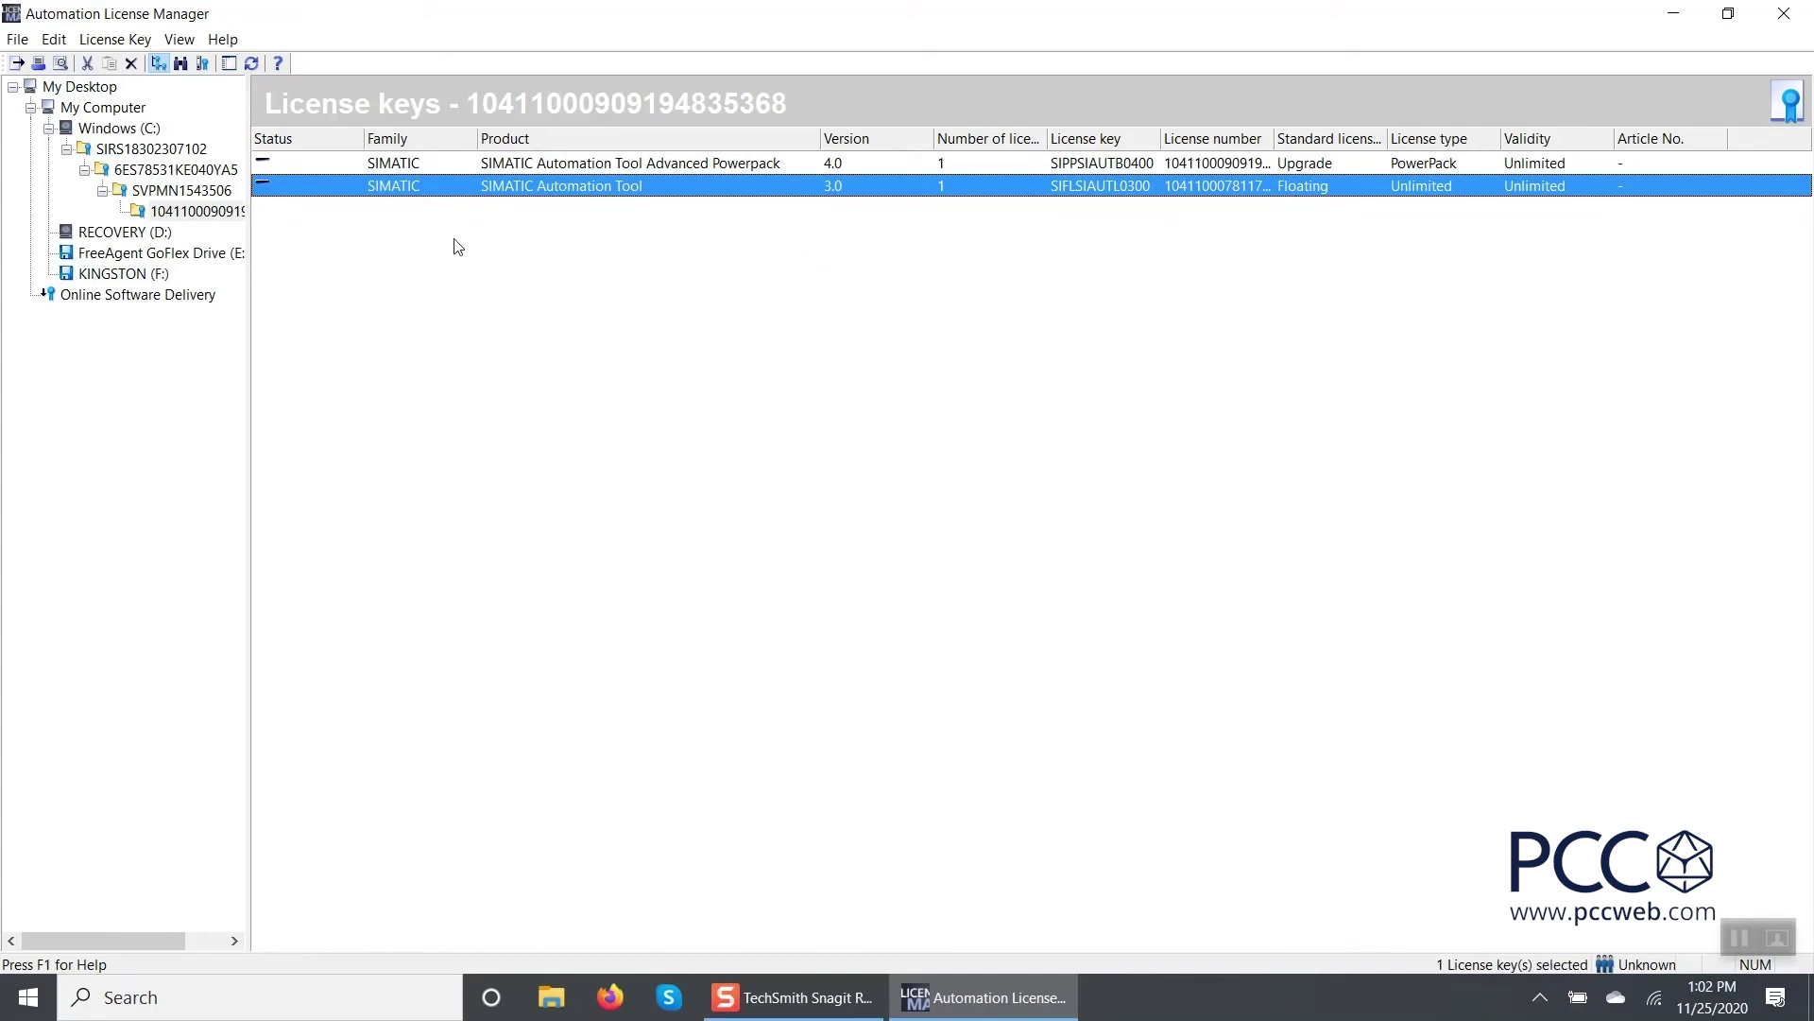
# Upgrade the 3.0 key to SIMATIC Automation Tool Advanced 4.0 with License Key > Upgrade, then minimize.
pyautogui.click(114, 41)
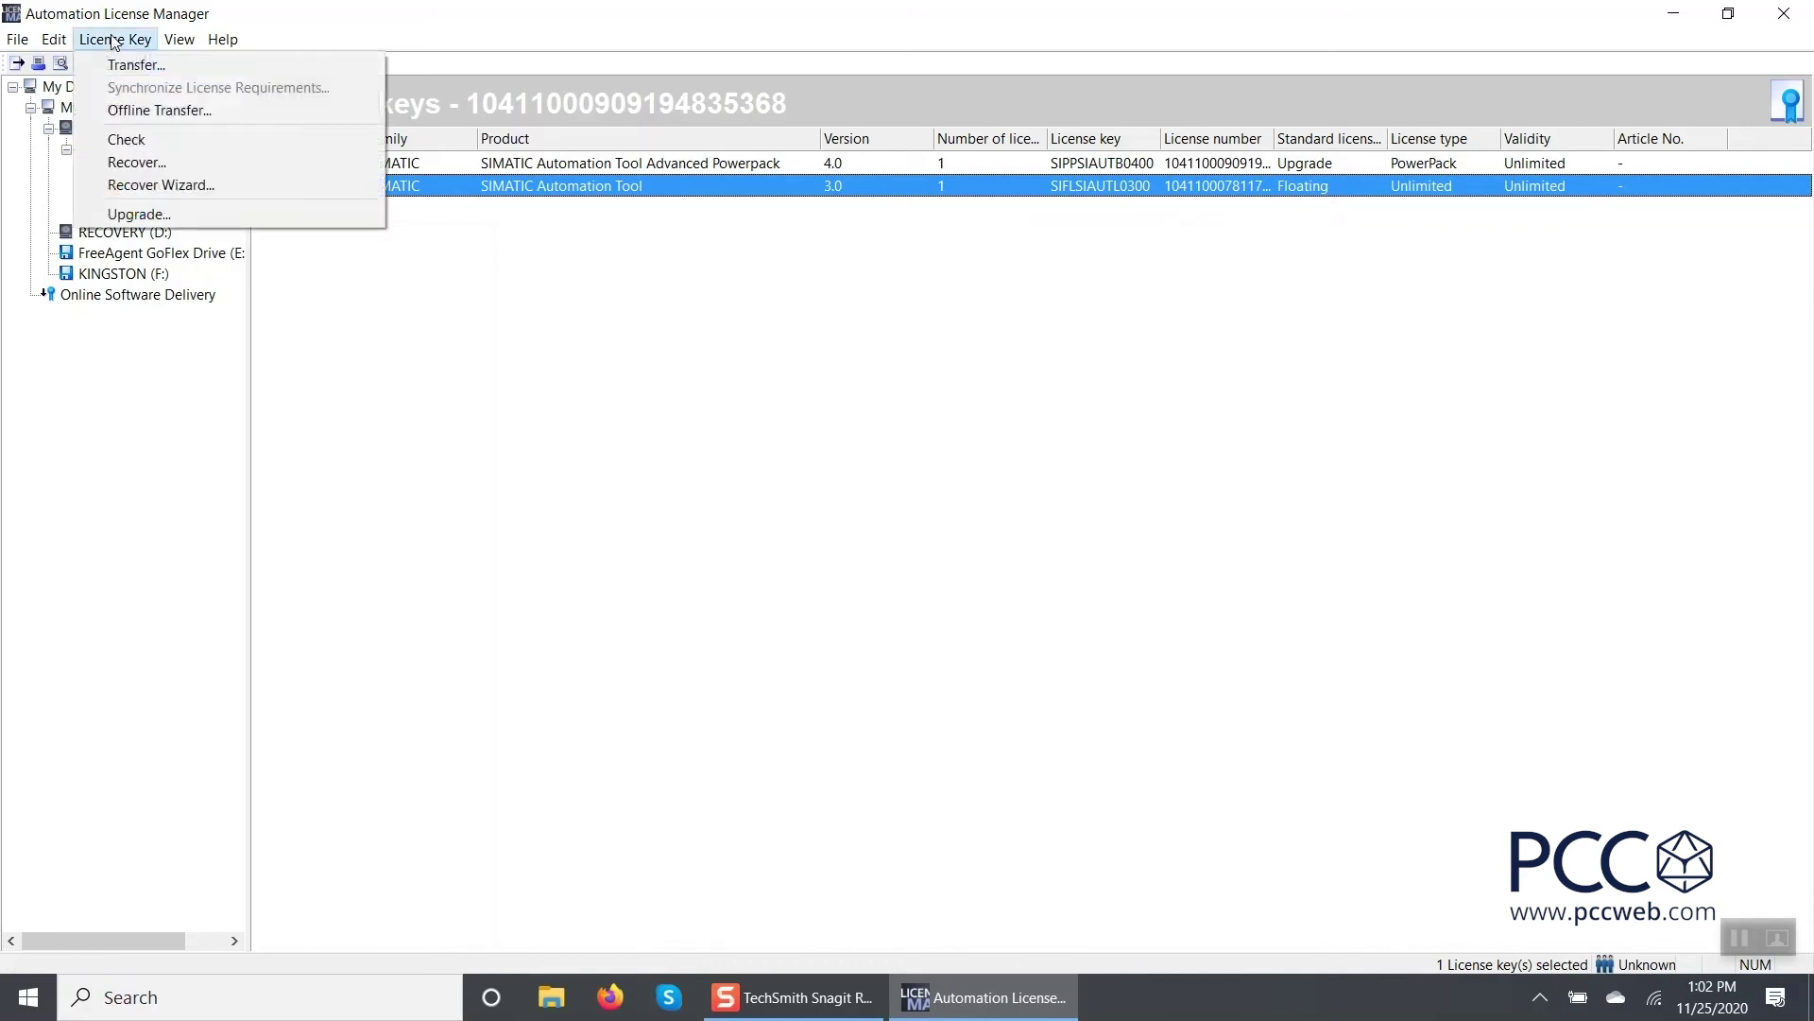
pyautogui.click(127, 215)
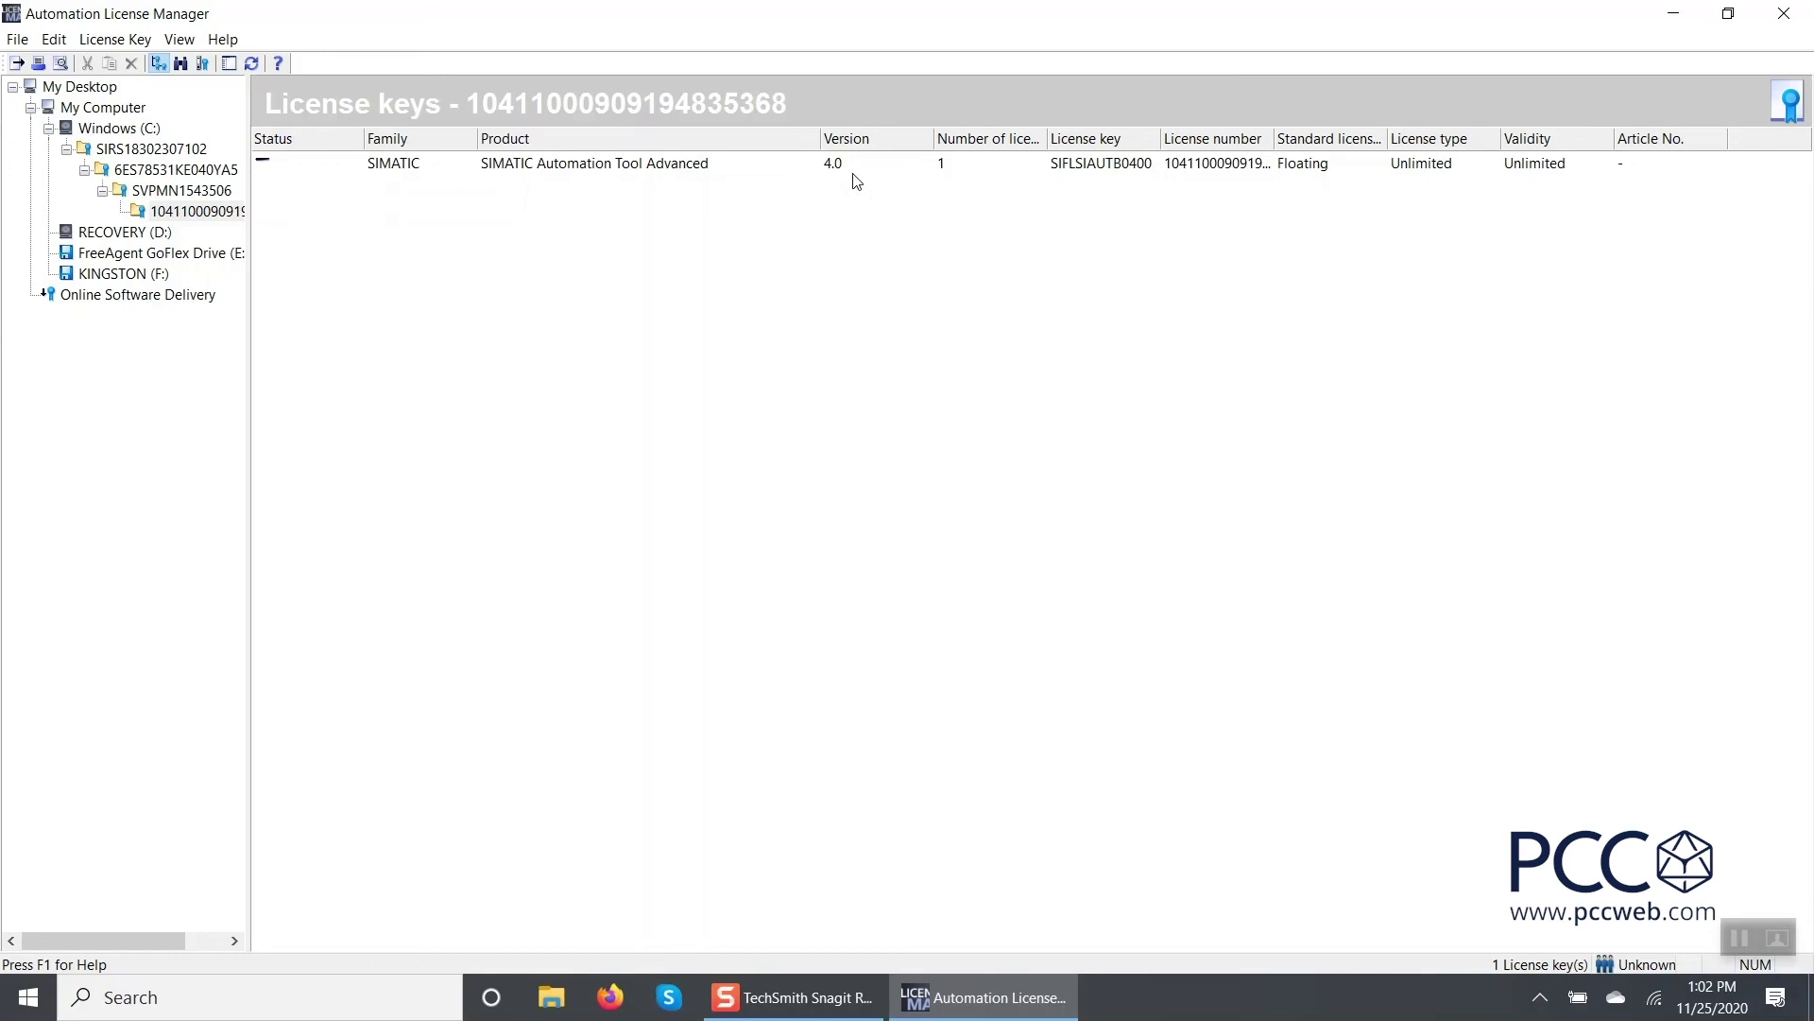
pyautogui.click(1673, 13)
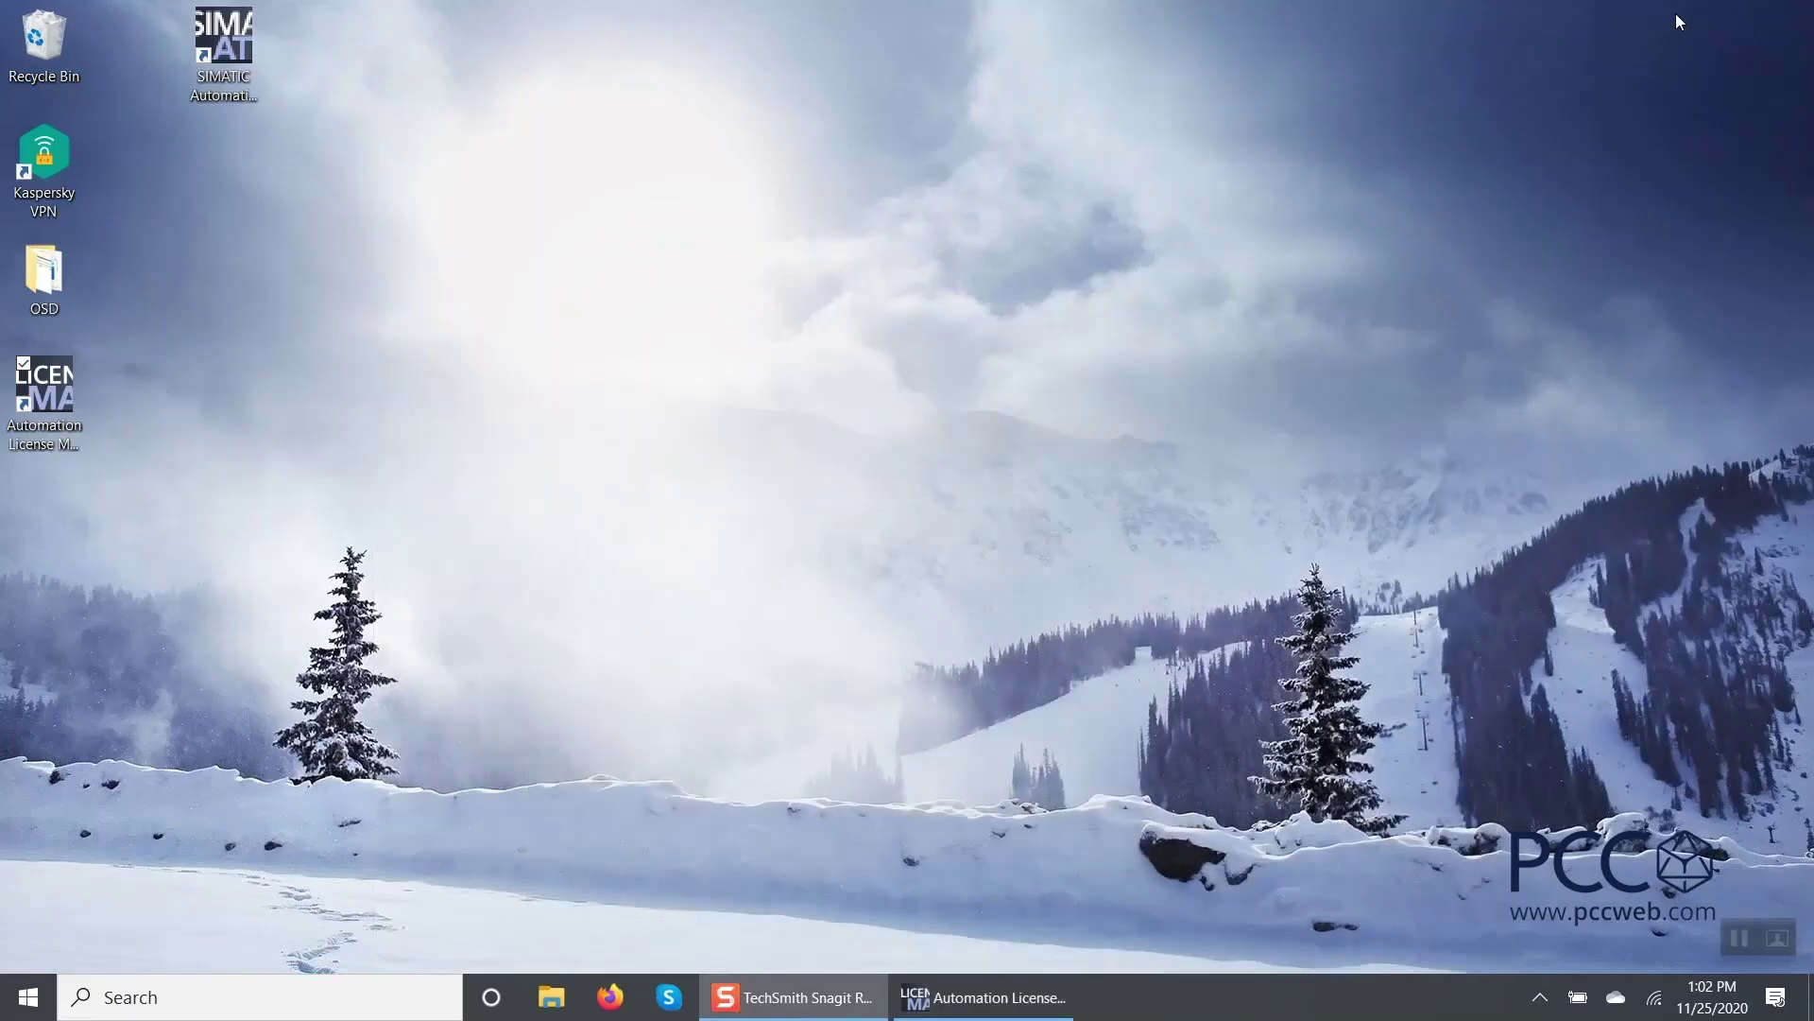
# Start SIMATIC Automation Tool from its desktop shortcut and confirm the event log reports a valid license.
pyautogui.click(213, 59)
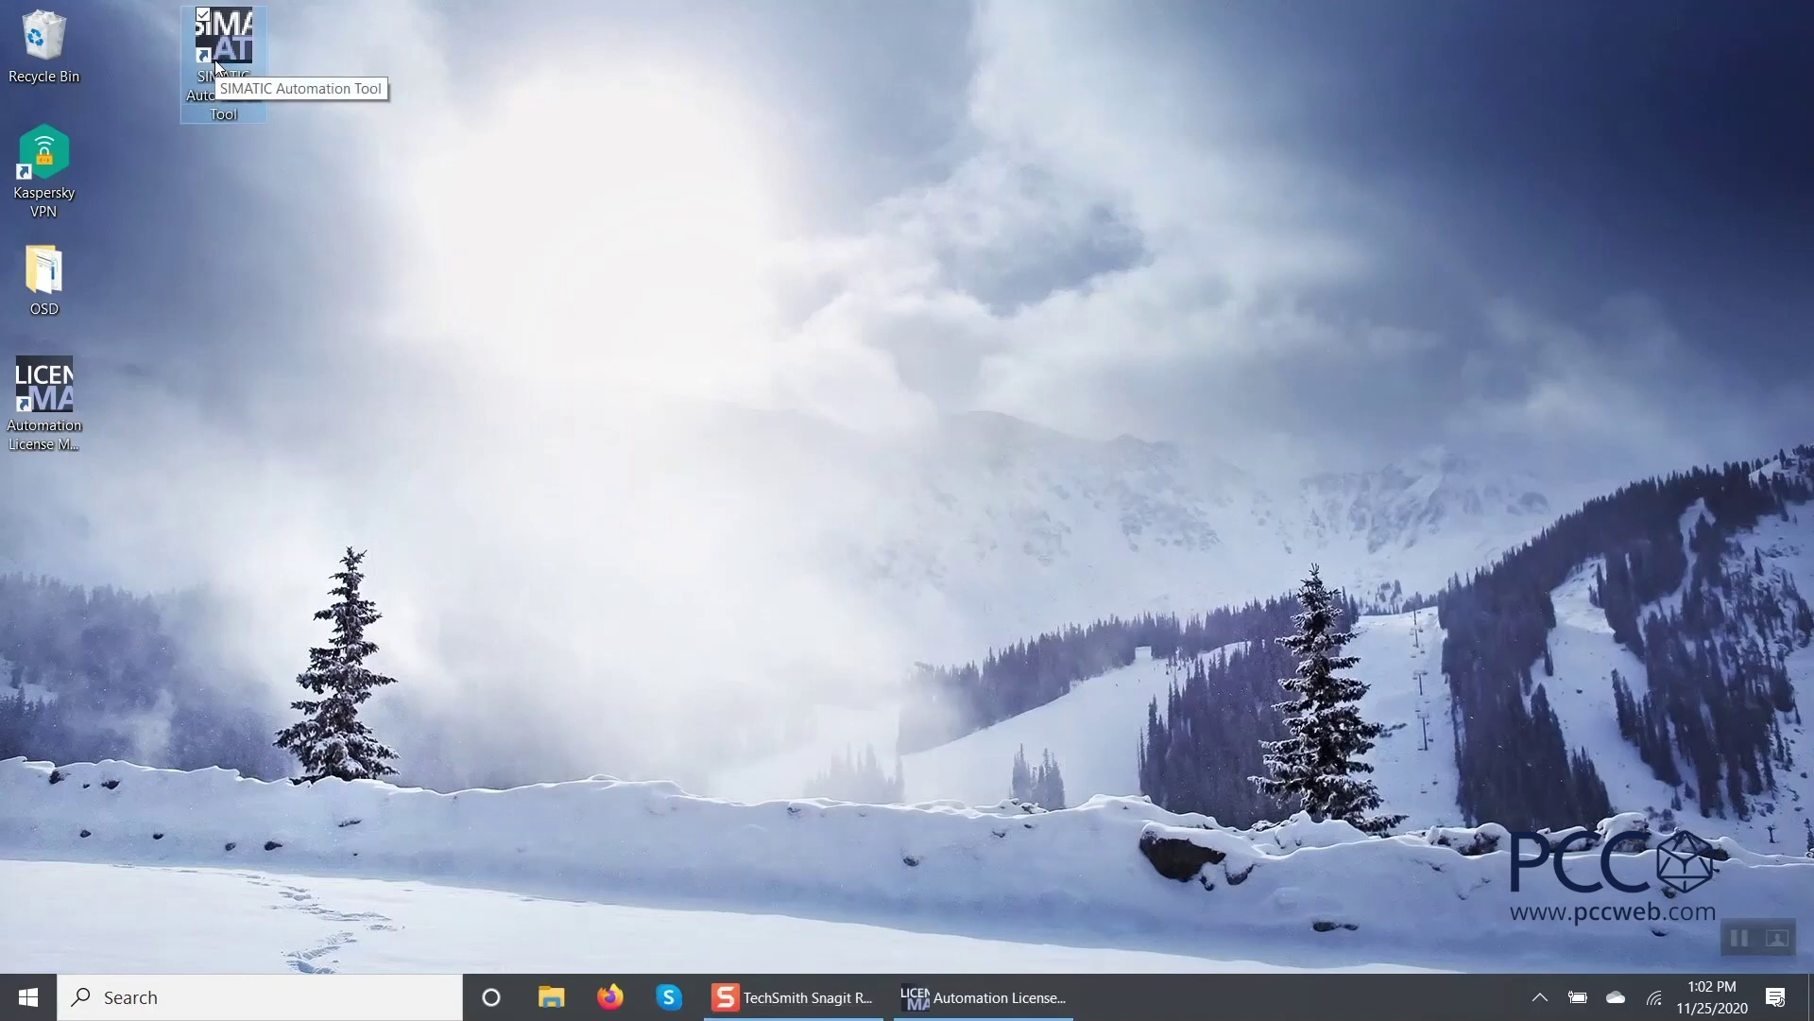
pyautogui.doubleClick(214, 59)
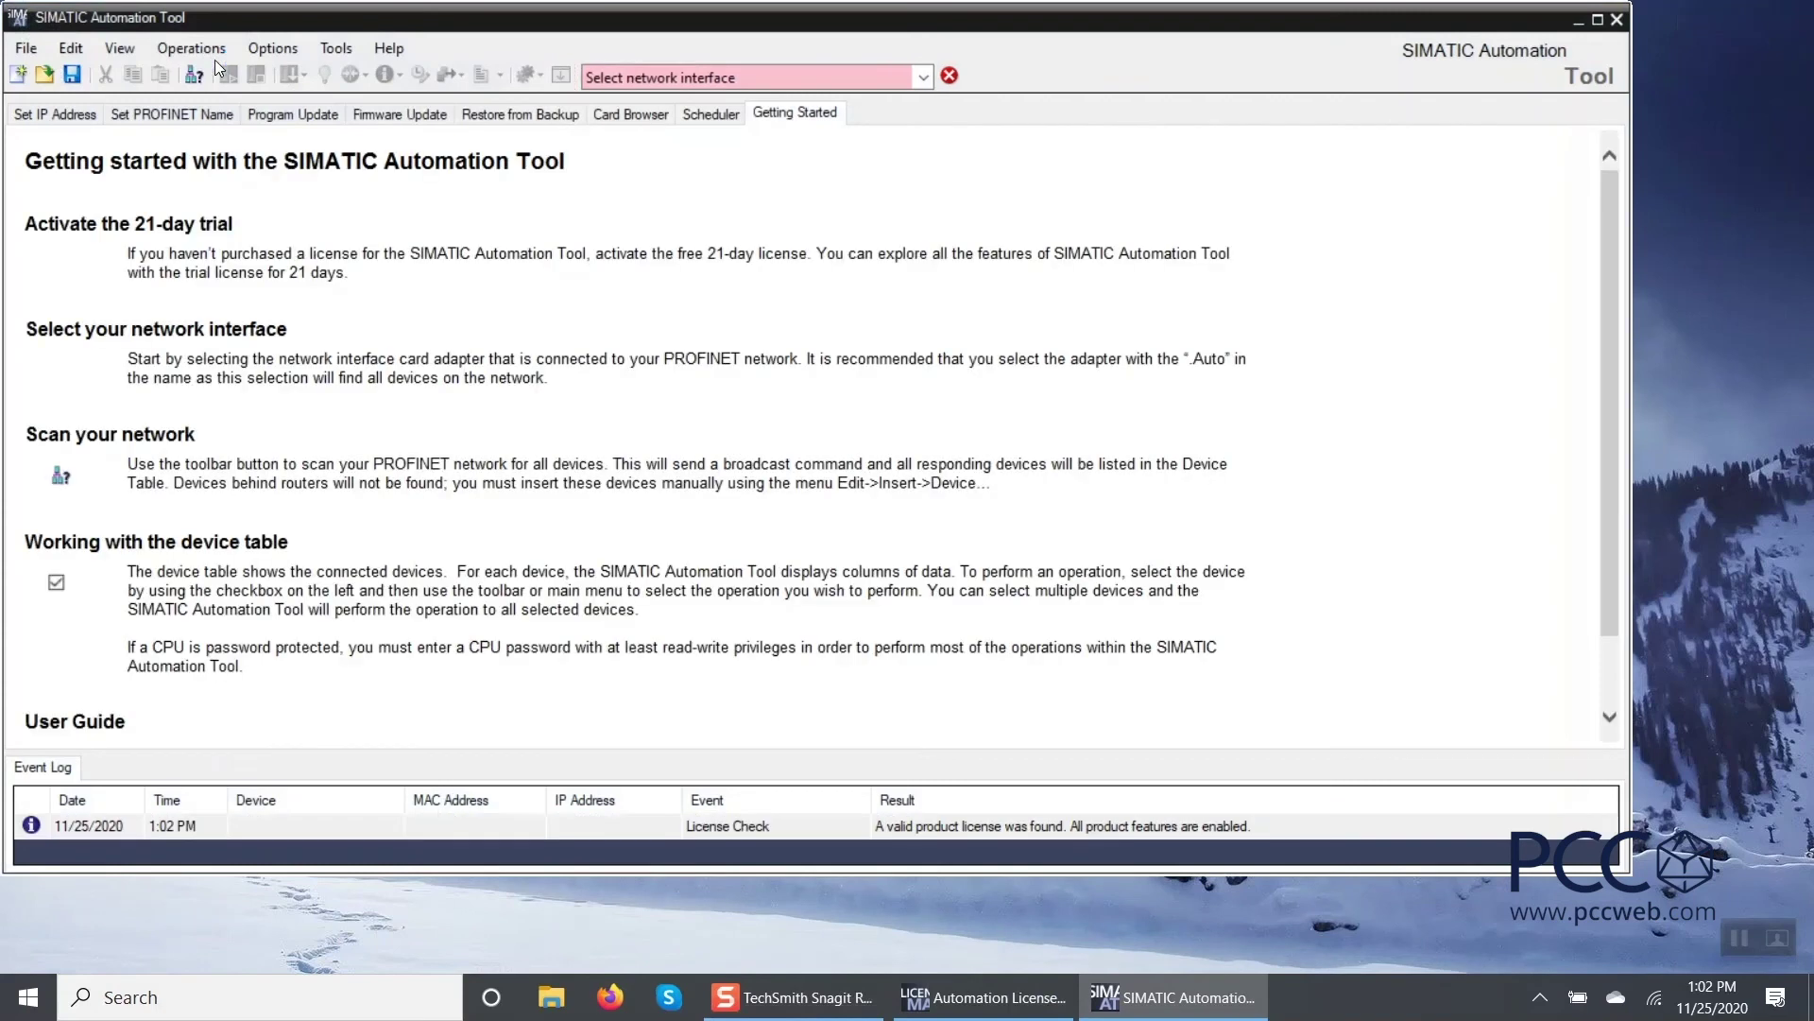